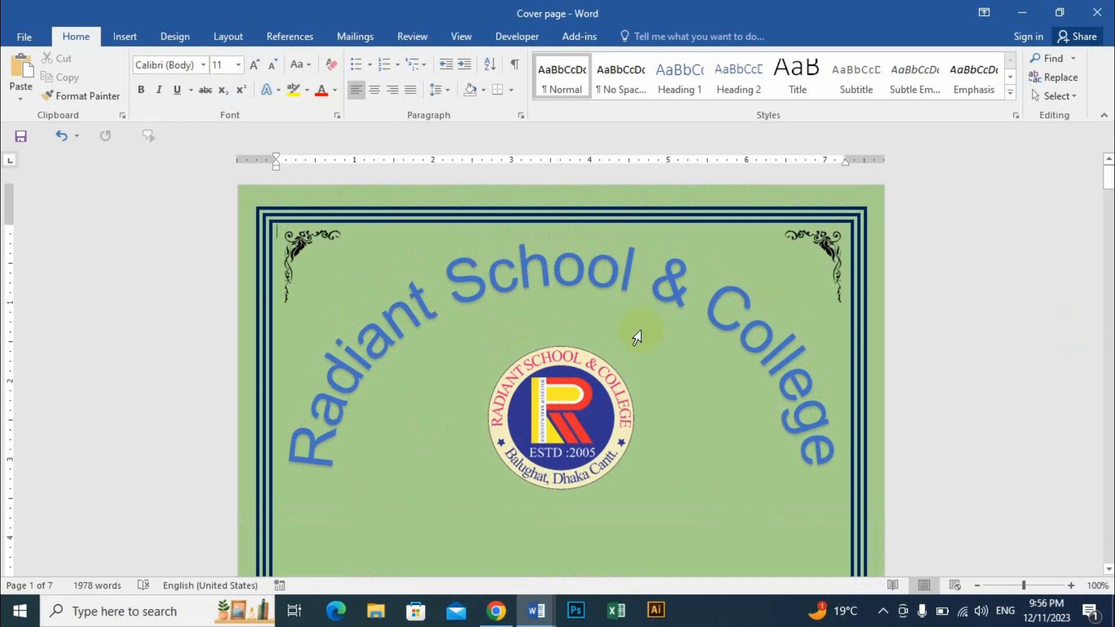
# Insert a Next Page section break before the first paragraph on page 2, separating the cover page from the body text.
pyautogui.scroll(-10, 690, 383)
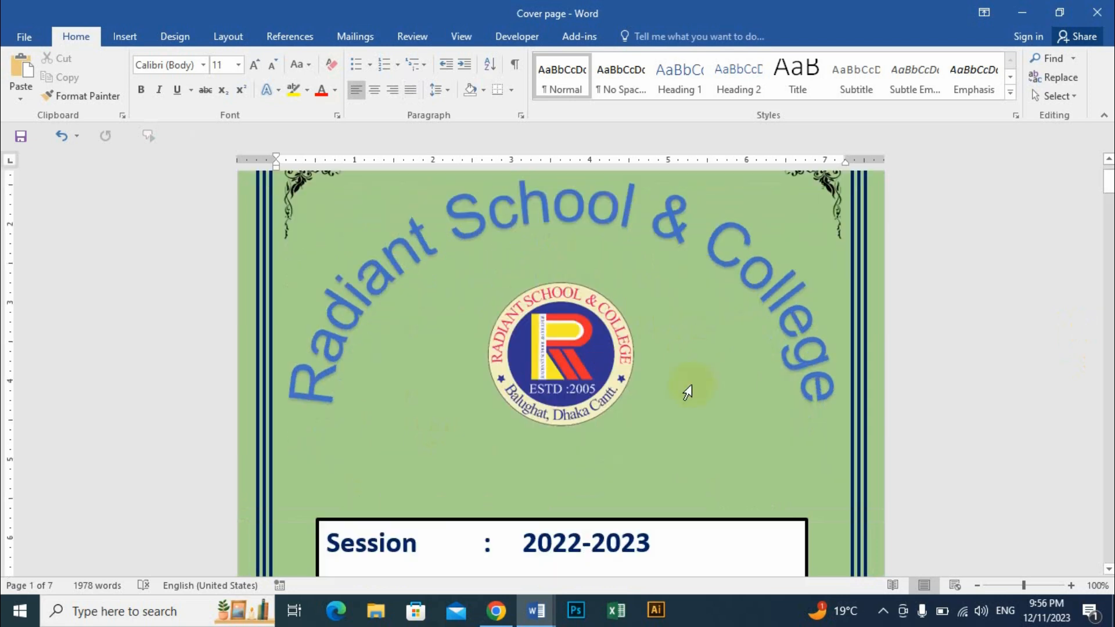
pyautogui.scroll(-4, 698, 380)
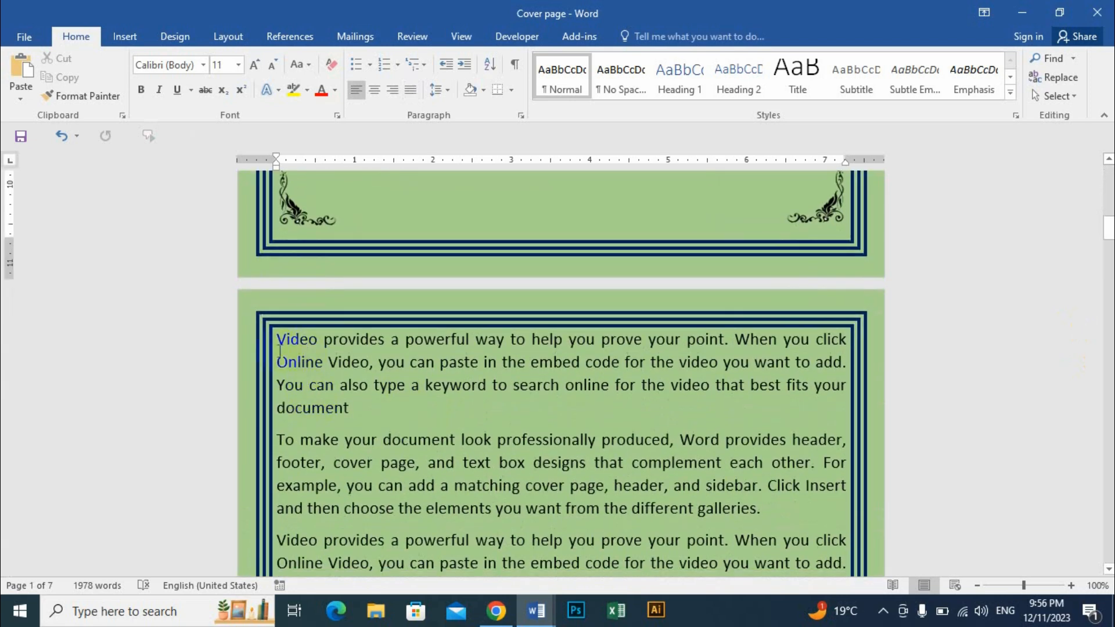
pyautogui.moveTo(278, 339); pyautogui.dragTo(499, 429)
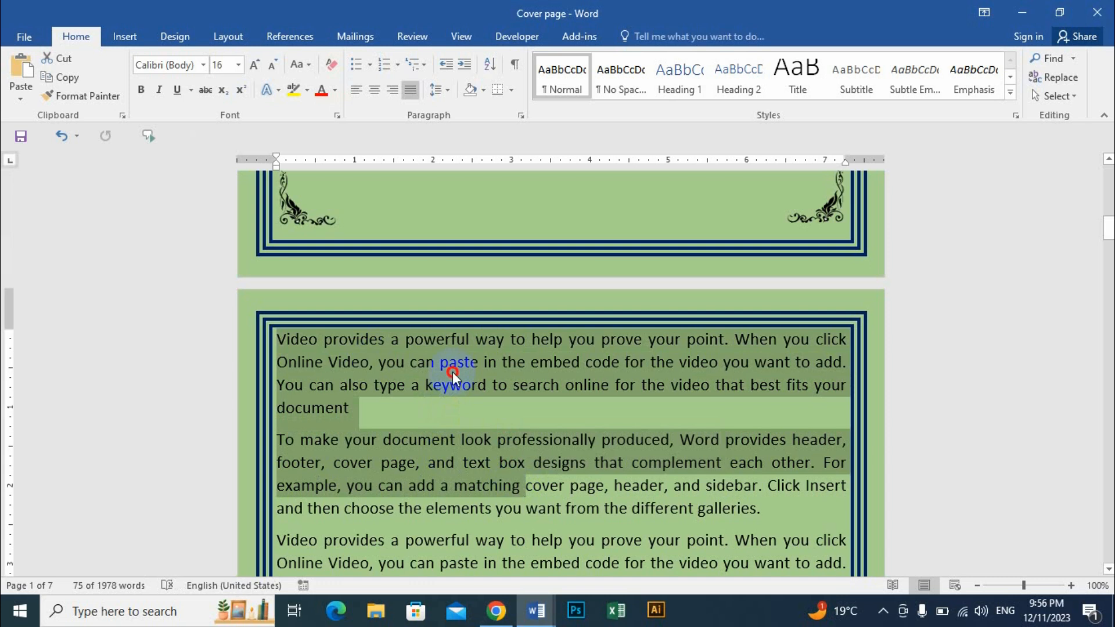
pyautogui.click(452, 372)
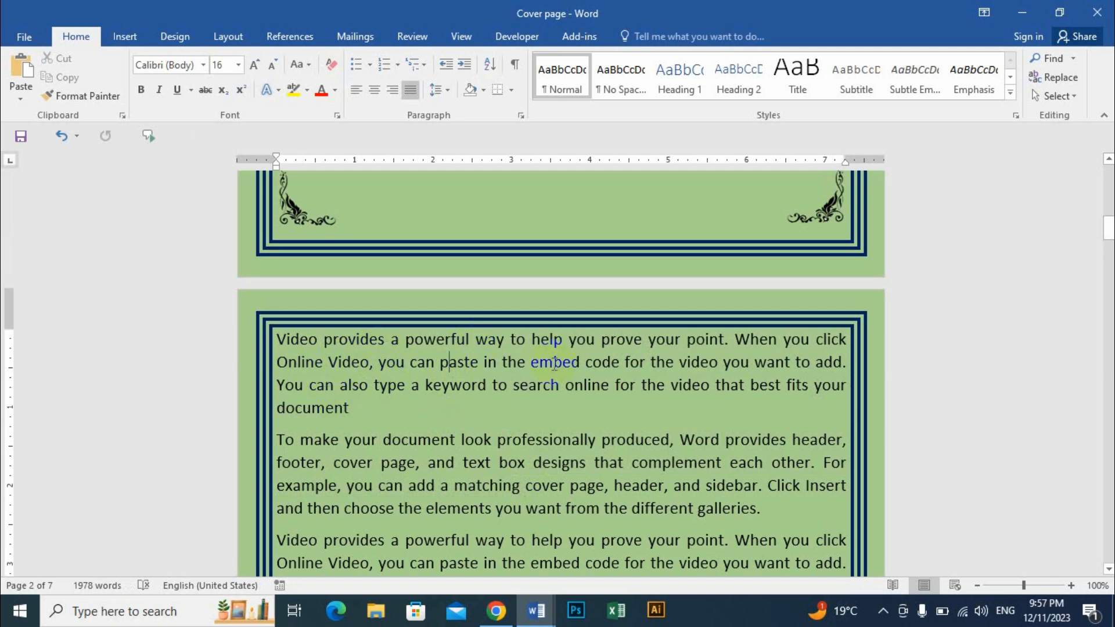
pyautogui.click(279, 341)
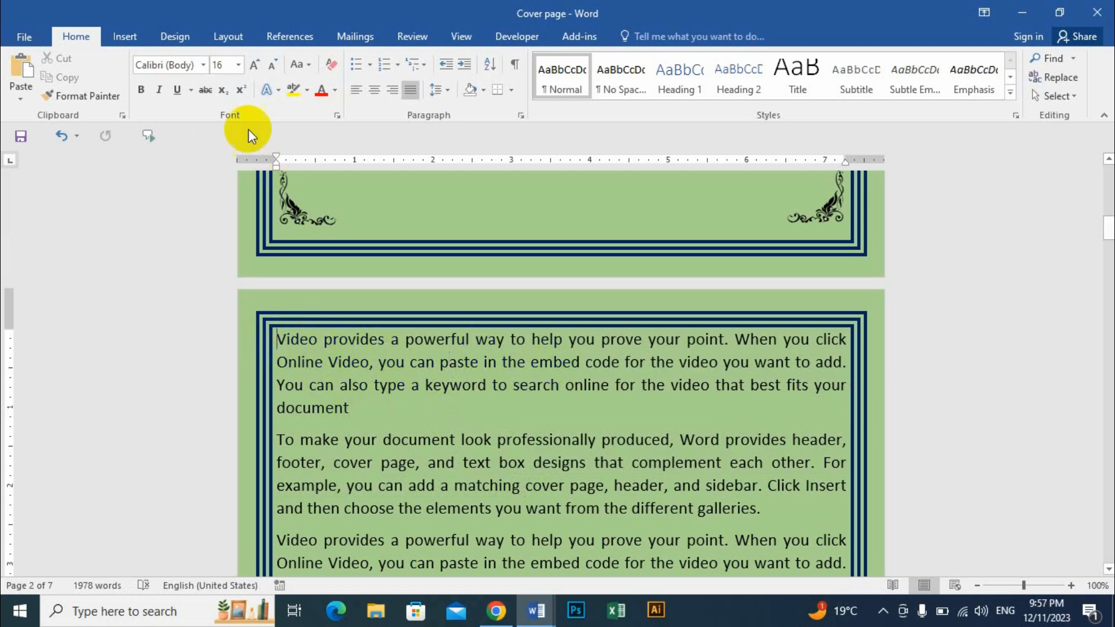
pyautogui.click(229, 39)
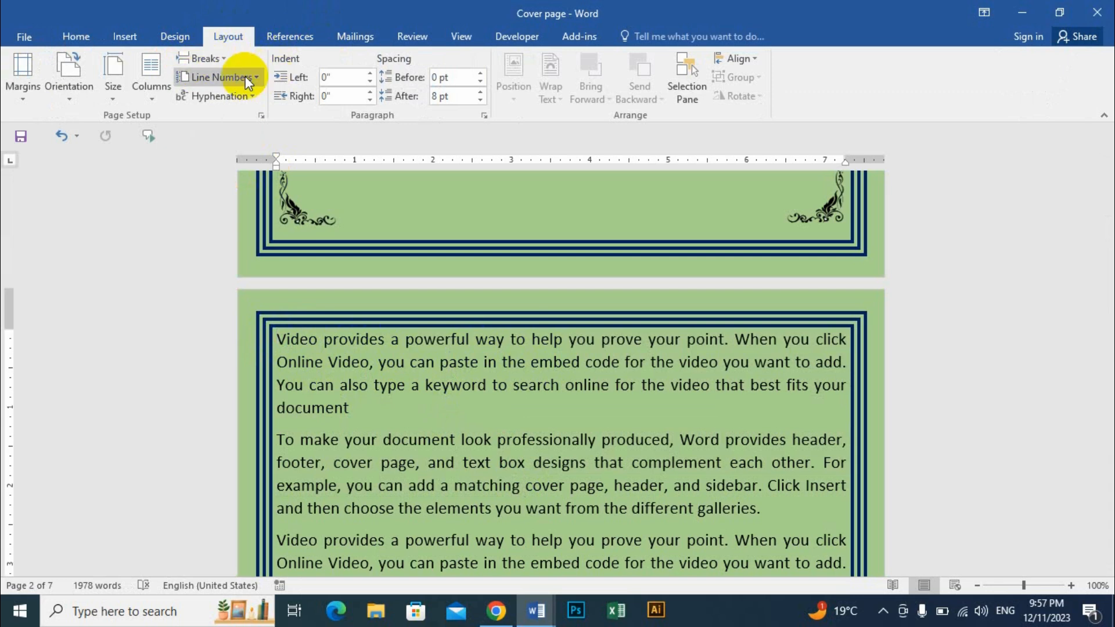
pyautogui.click(218, 58)
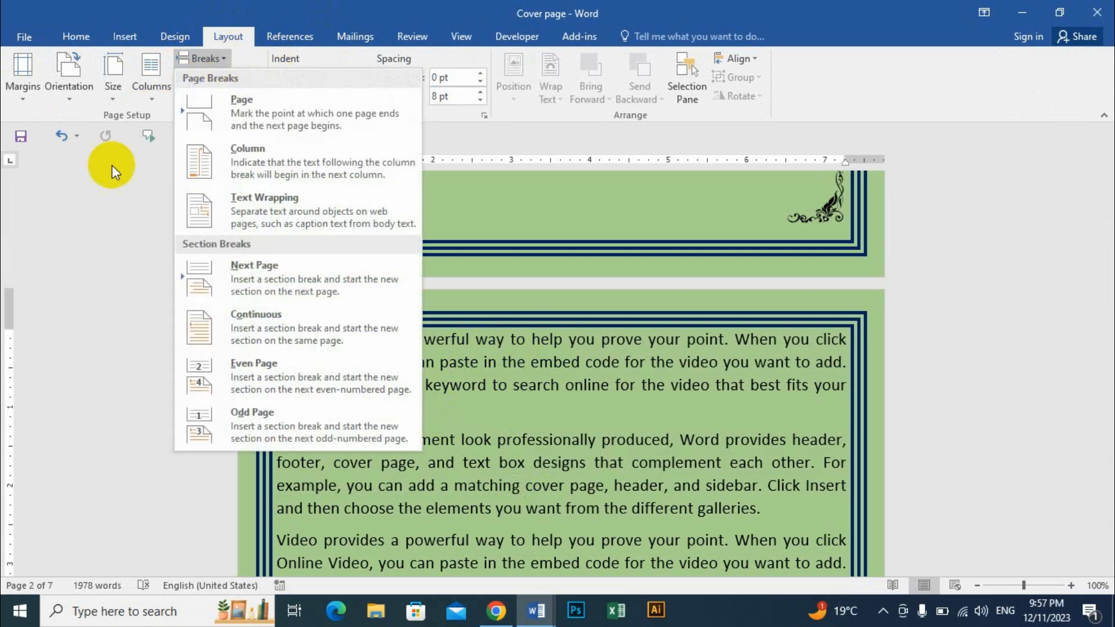
pyautogui.click(259, 269)
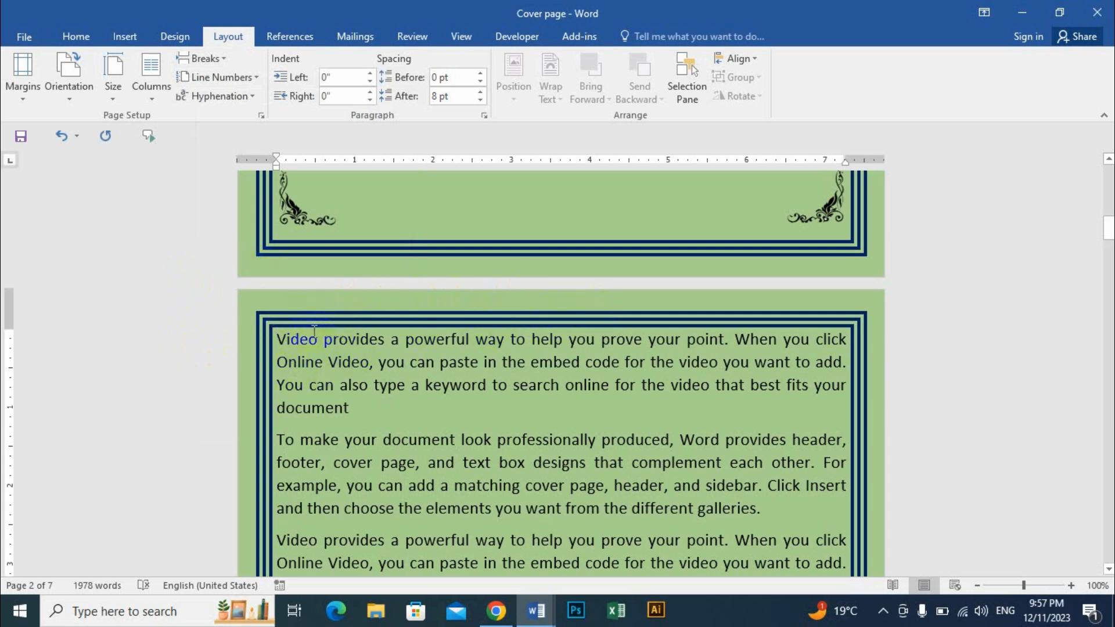
# Open the header of Section 2 on page 2 and unlink it from the previous section.
pyautogui.click(467, 300)
pyautogui.doubleClick(467, 300)
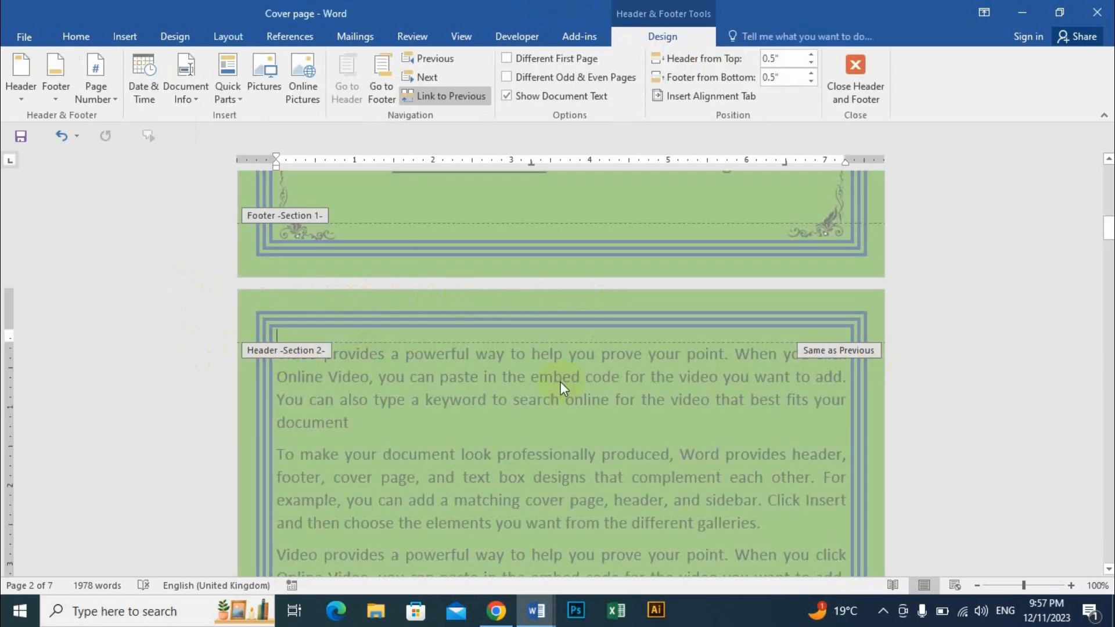
pyautogui.scroll(2, 559, 382)
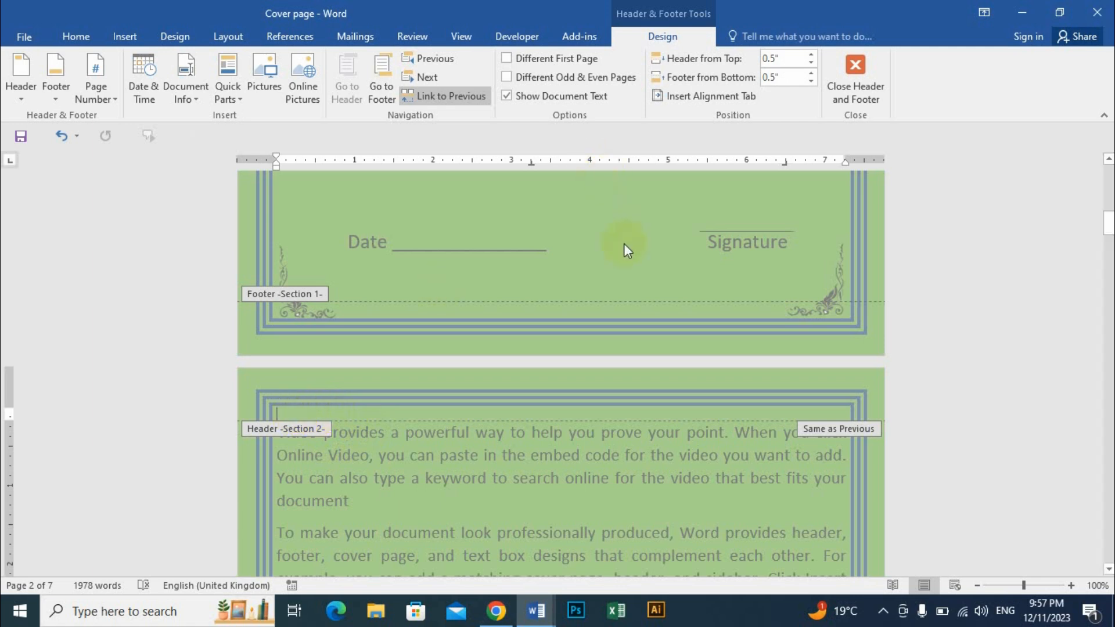
pyautogui.click(452, 96)
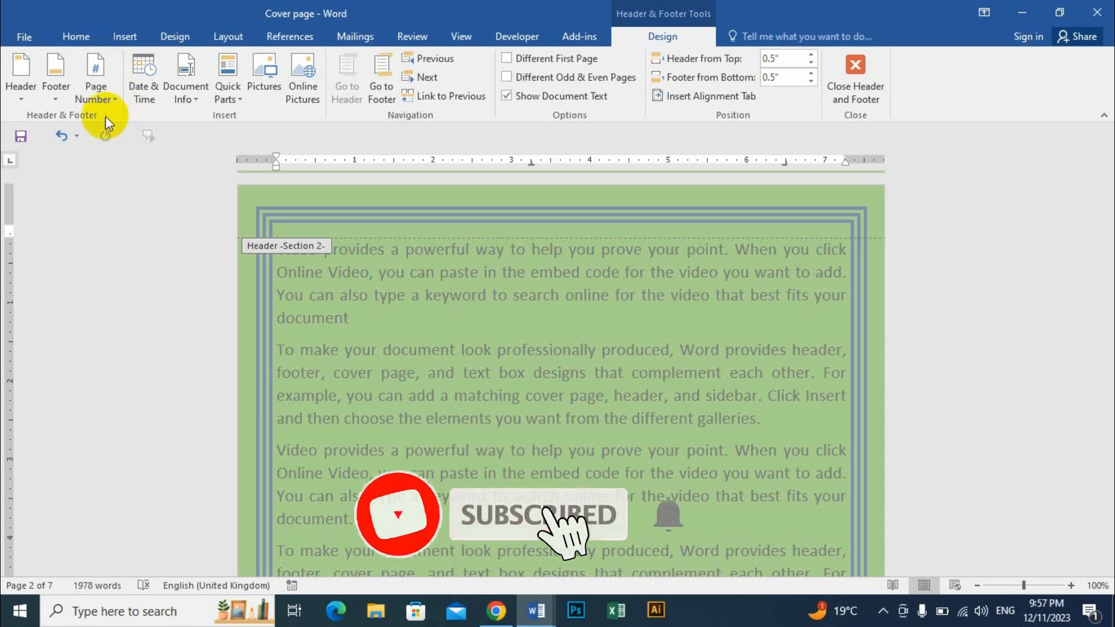
# Add page numbers at the top of the page in the Section 2 header using the Plain Number 3 style.
pyautogui.click(109, 92)
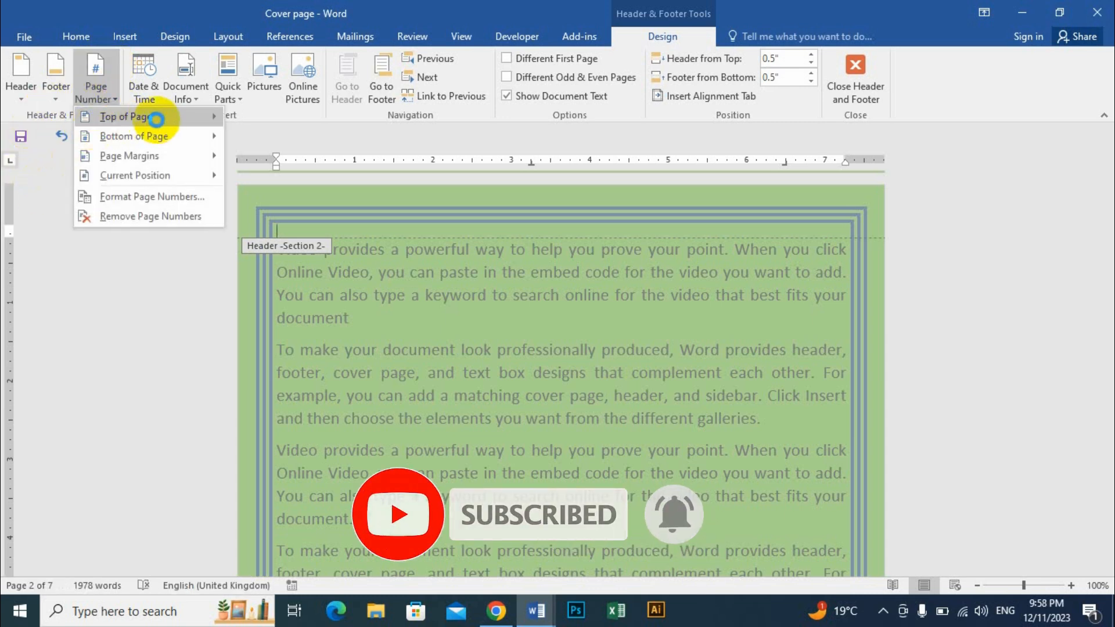
pyautogui.moveTo(139, 120)
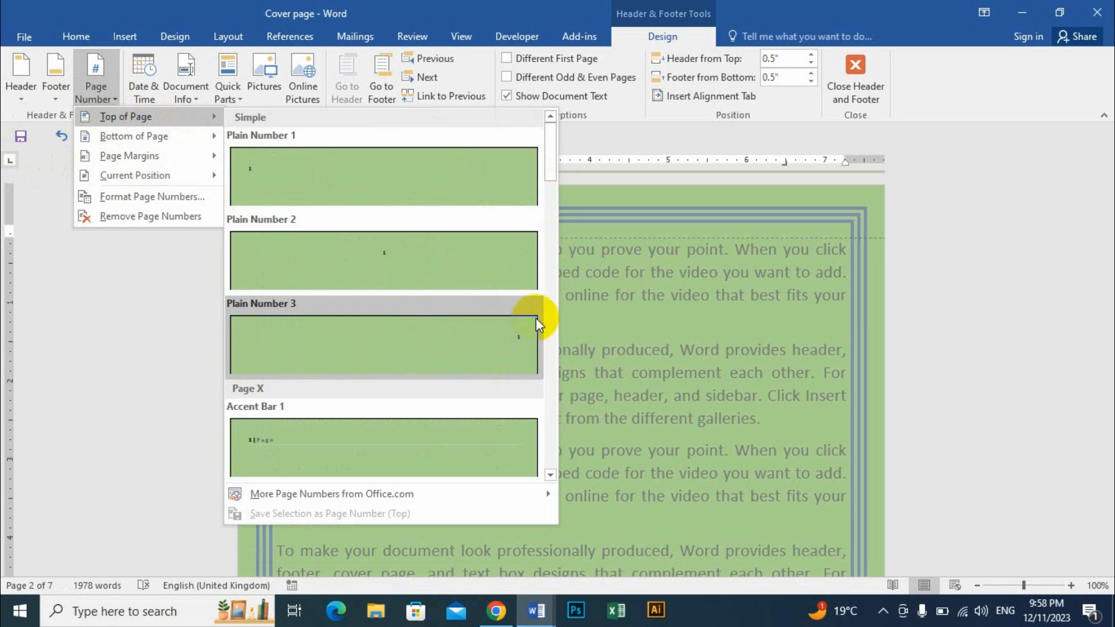
pyautogui.click(517, 340)
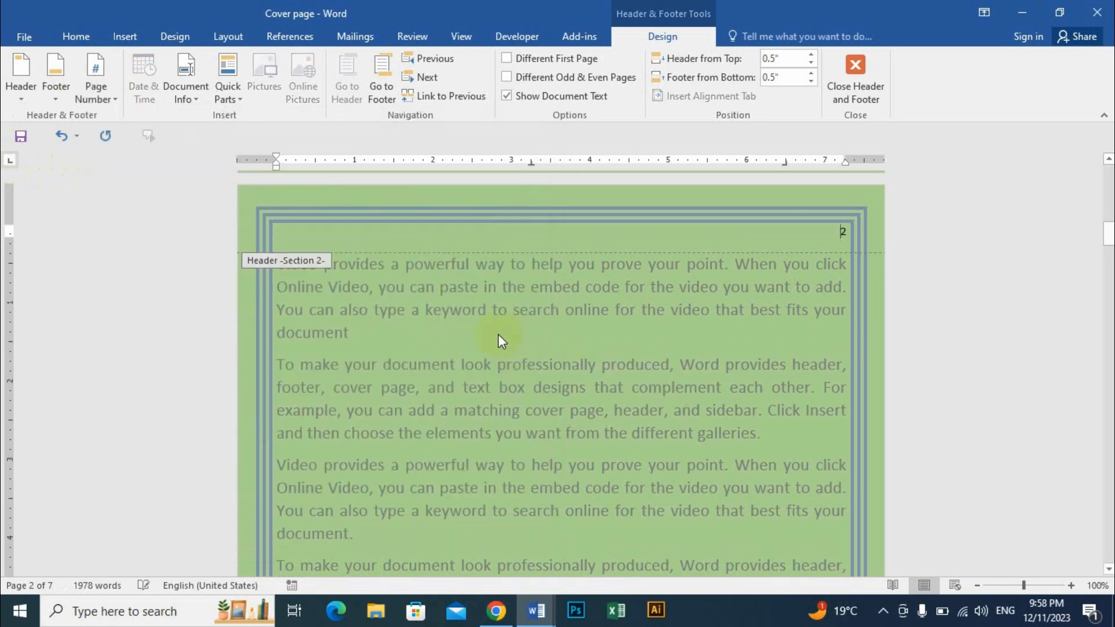
# Examine the headers of the cover page and the following pages to check where page numbers appear.
pyautogui.scroll(2, 674, 366)
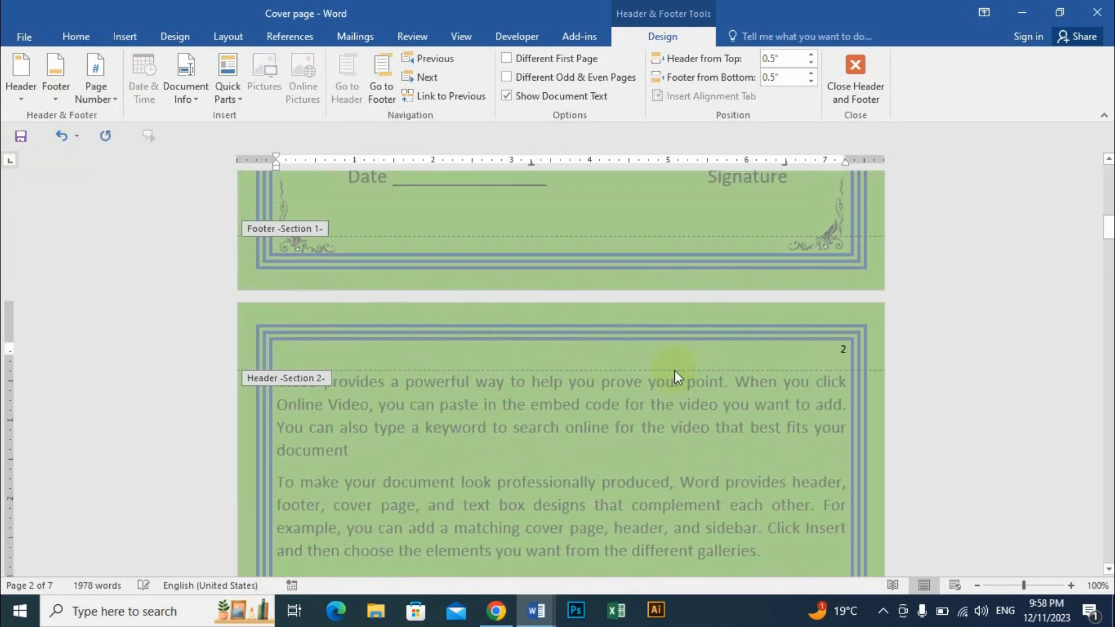
pyautogui.doubleClick(839, 348)
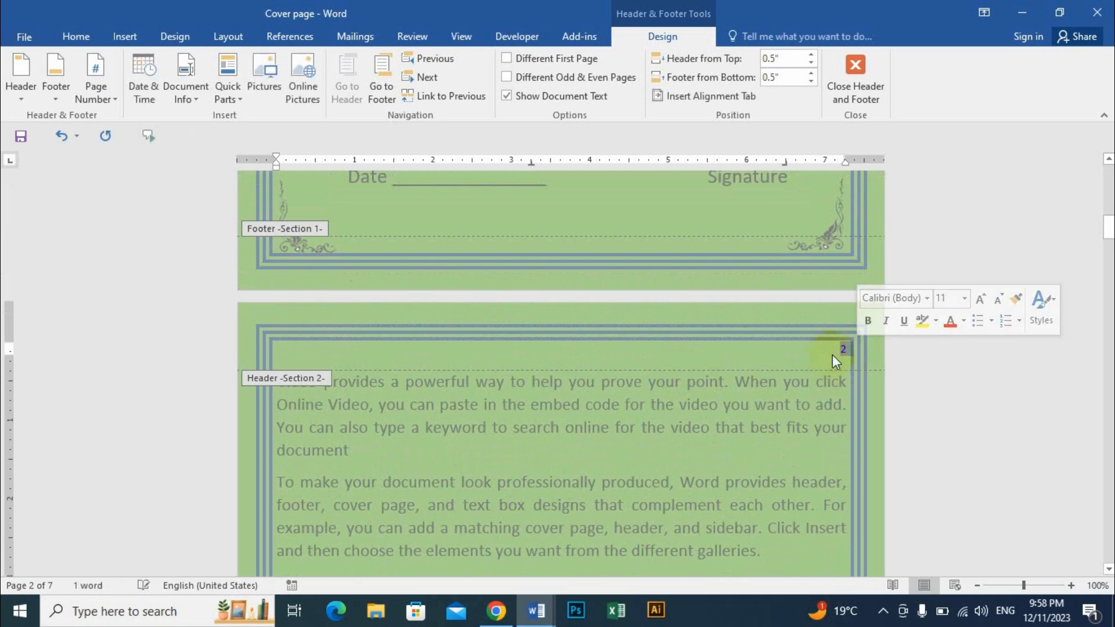
pyautogui.scroll(13, 826, 355)
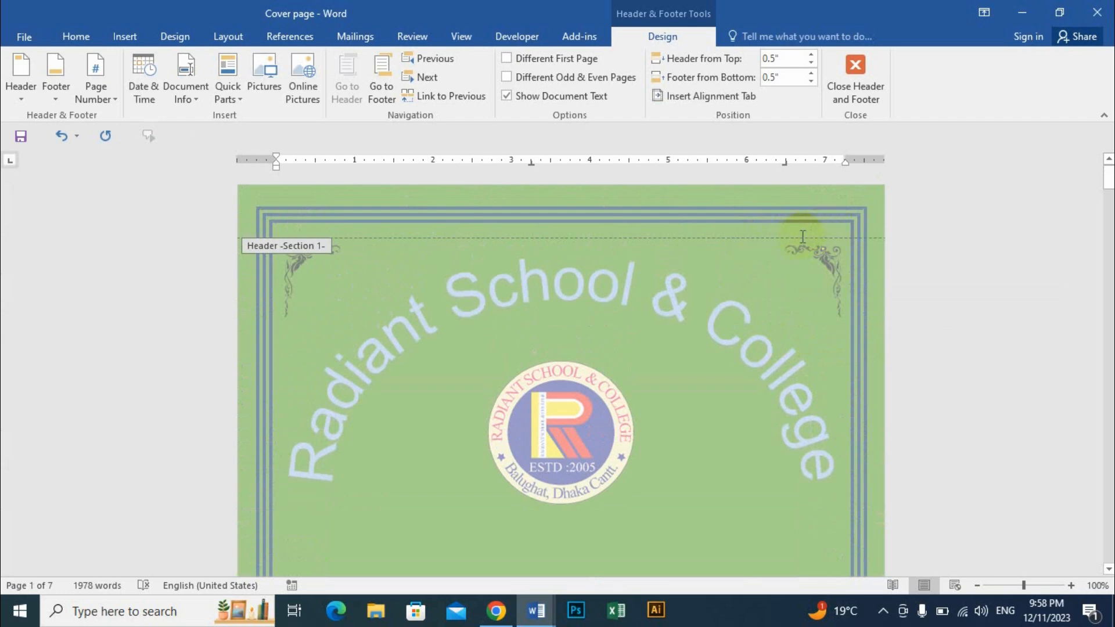
pyautogui.scroll(-13, 718, 325)
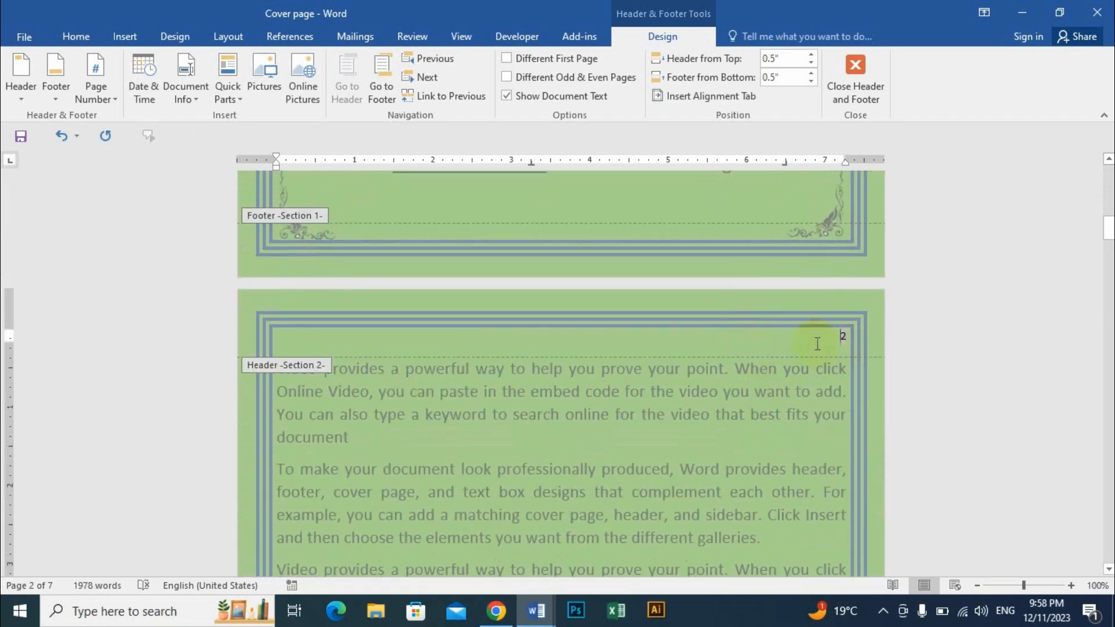
pyautogui.scroll(-3, 839, 372)
pyautogui.scroll(-5, 840, 380)
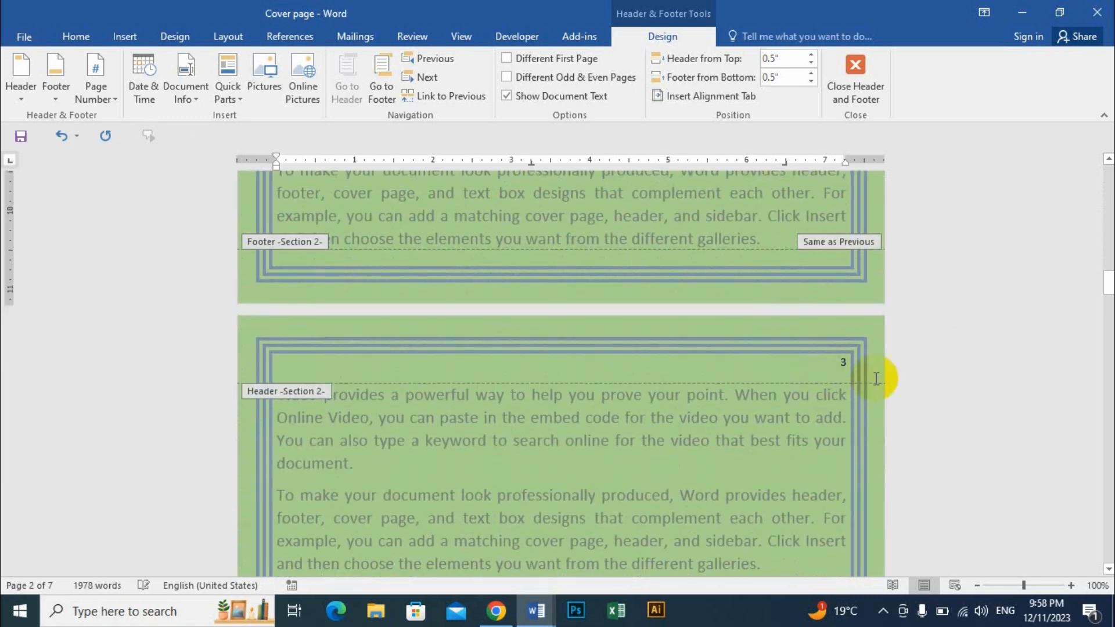
pyautogui.scroll(5, 789, 378)
pyautogui.scroll(13, 777, 374)
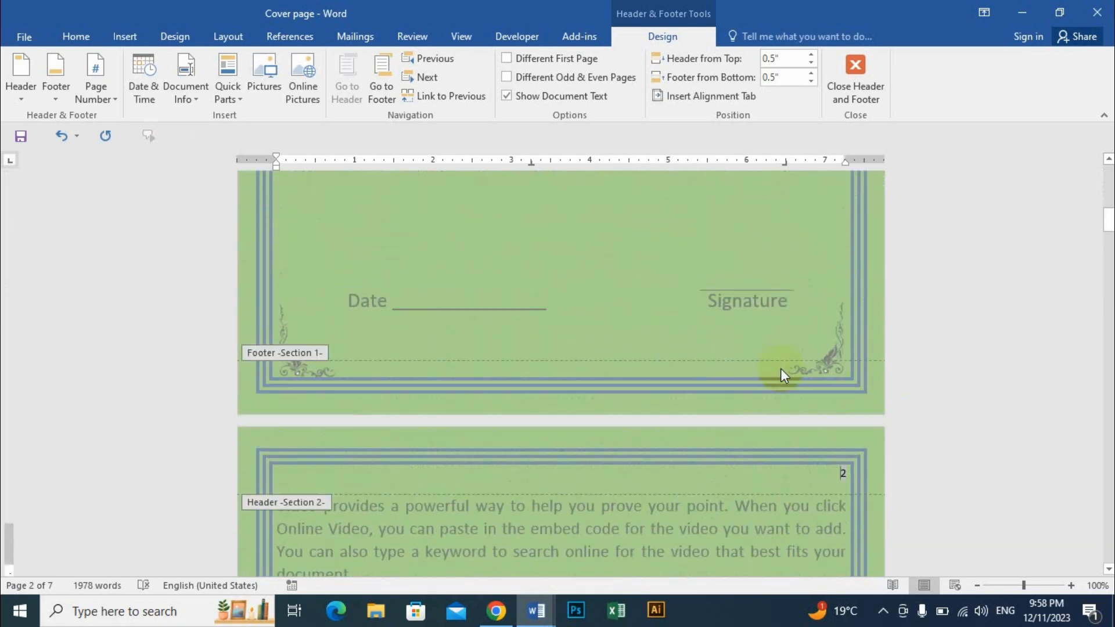
pyautogui.scroll(-2, 860, 412)
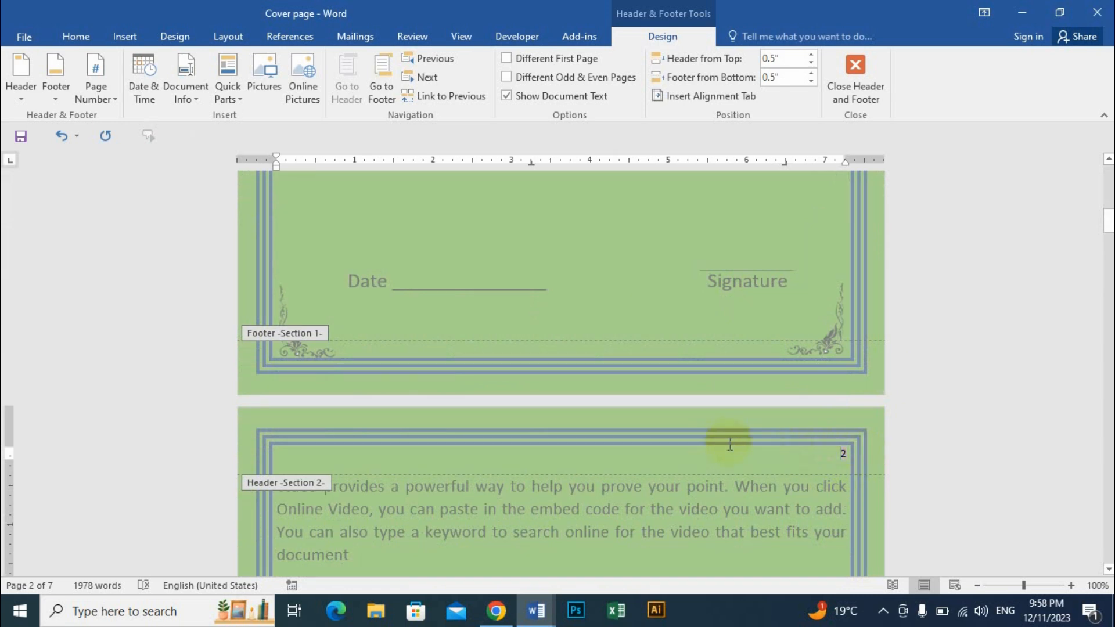
# Set the page numbering of Section 2 to start at 1 instead of continuing from the previous section.
pyautogui.click(102, 86)
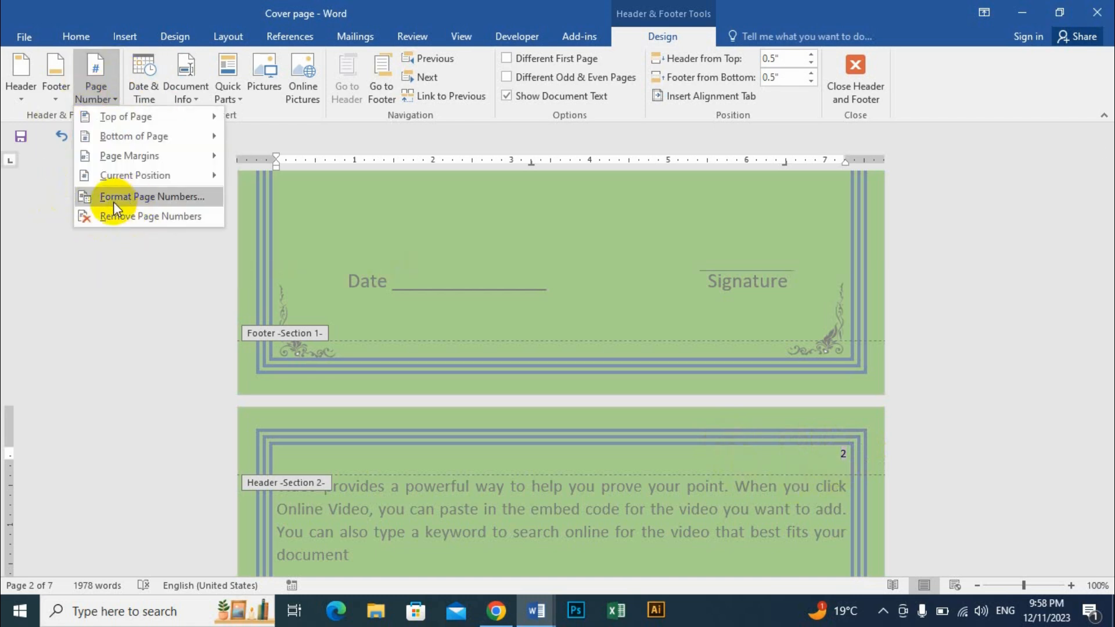
pyautogui.click(172, 197)
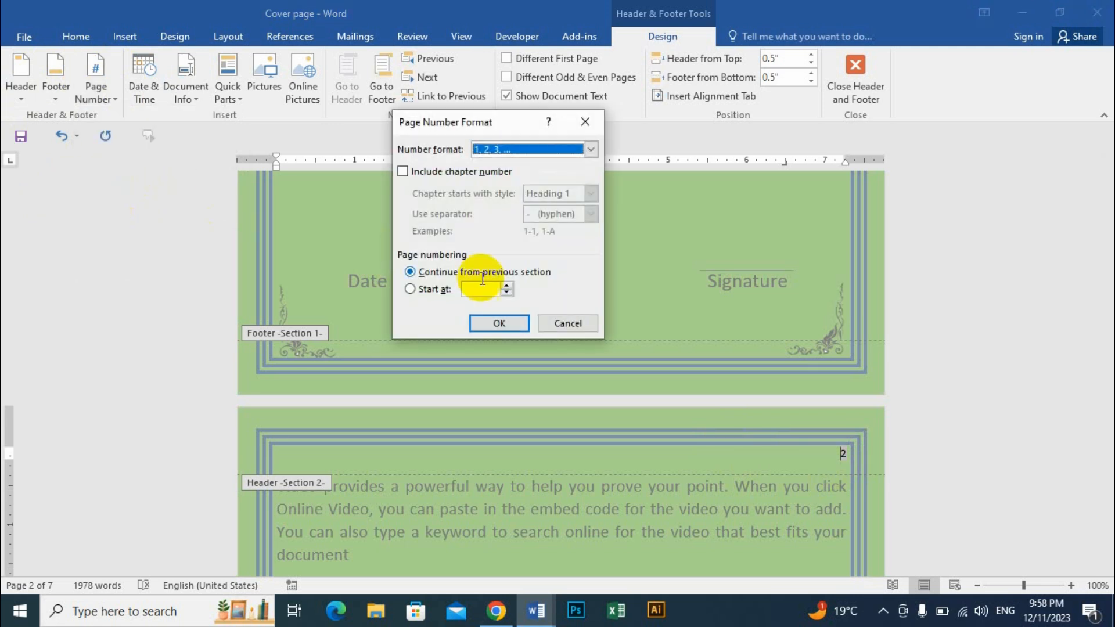
pyautogui.click(410, 288)
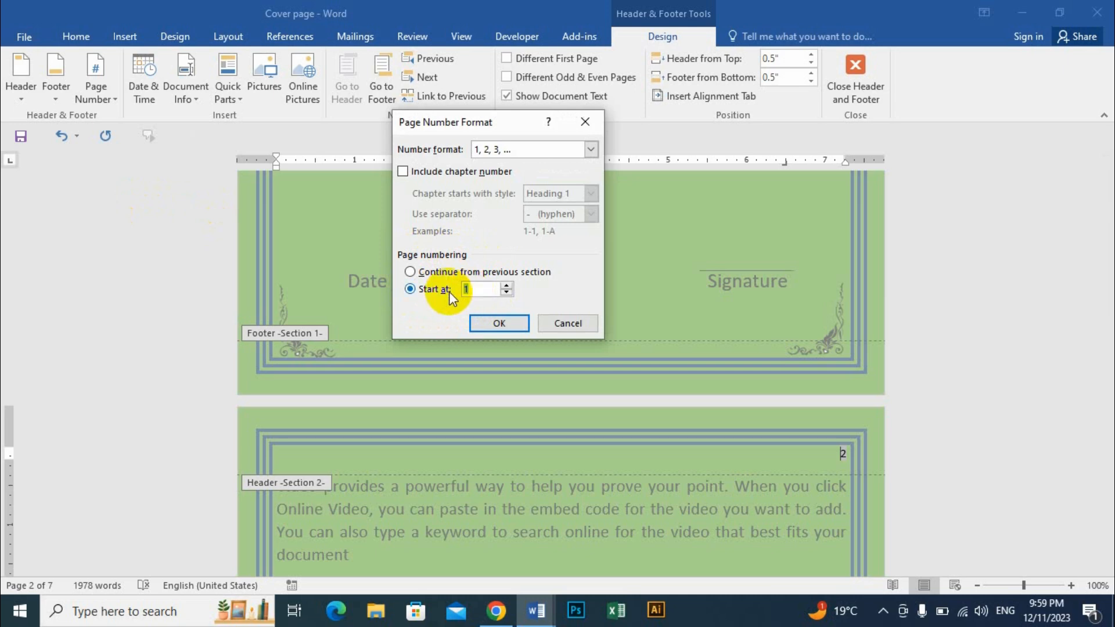
pyautogui.click(502, 328)
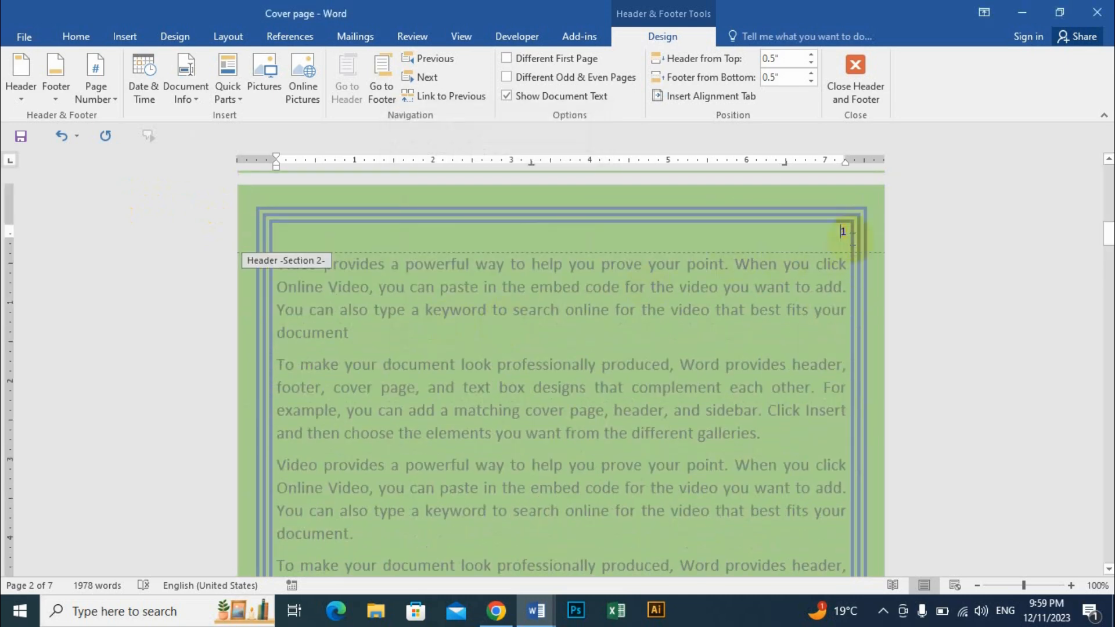
# Review the page numbering in the document and in the print preview, enlarging it to 60% and viewing pages 2 to 4.
pyautogui.doubleClick(843, 231)
pyautogui.scroll(-12, 779, 350)
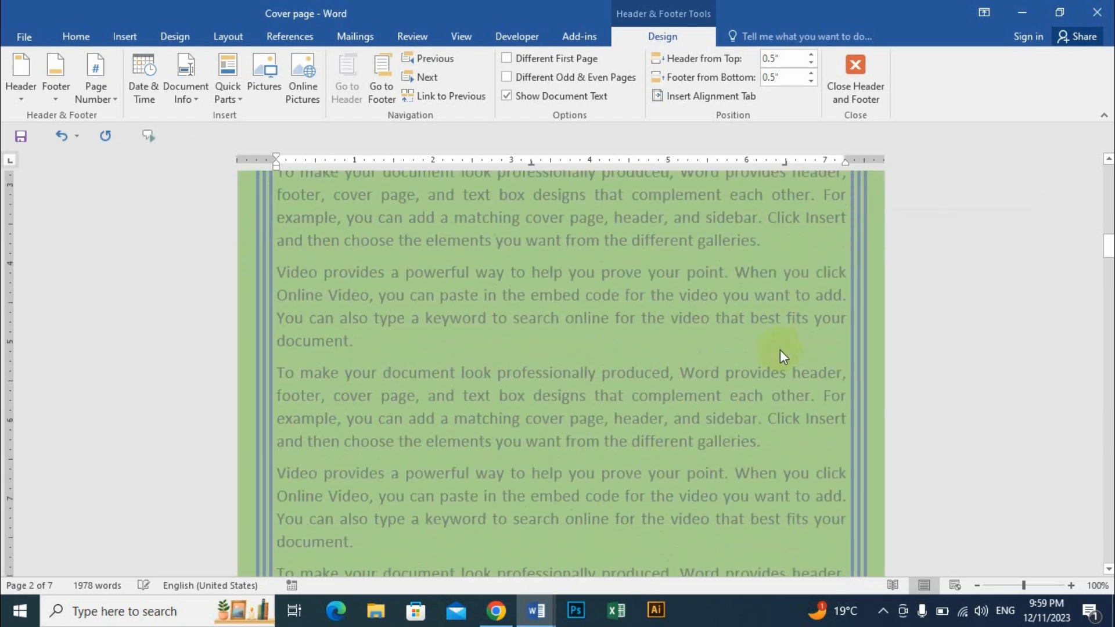
pyautogui.scroll(-2, 708, 354)
pyautogui.scroll(9, 626, 360)
pyautogui.scroll(5, 555, 372)
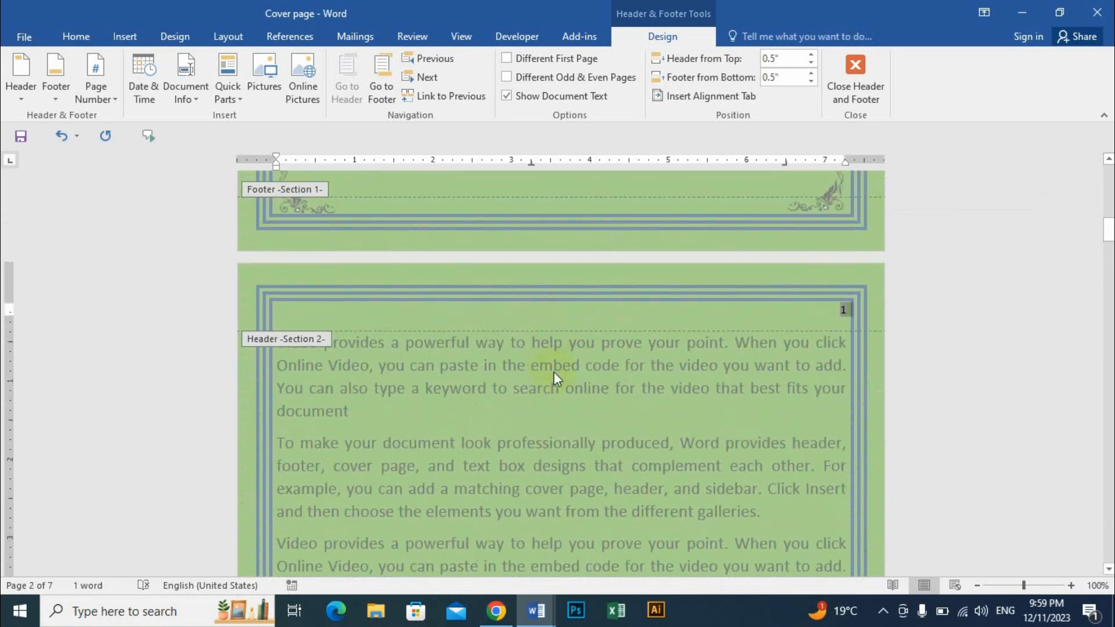
pyautogui.hotkey('ctrl', 'p')
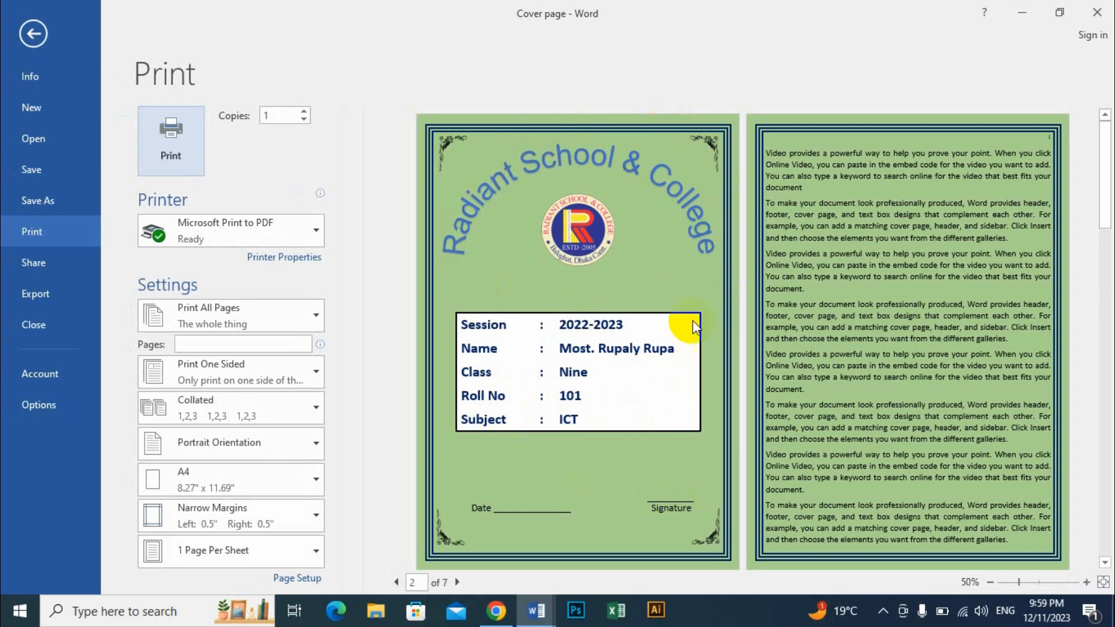
pyautogui.click(1086, 583)
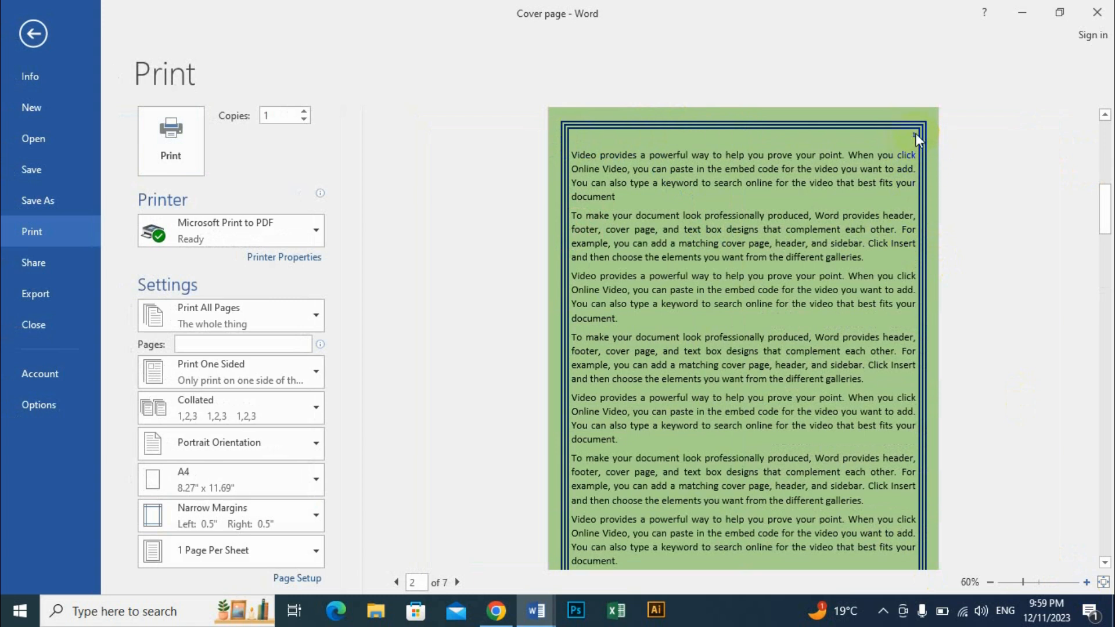
pyautogui.click(457, 583)
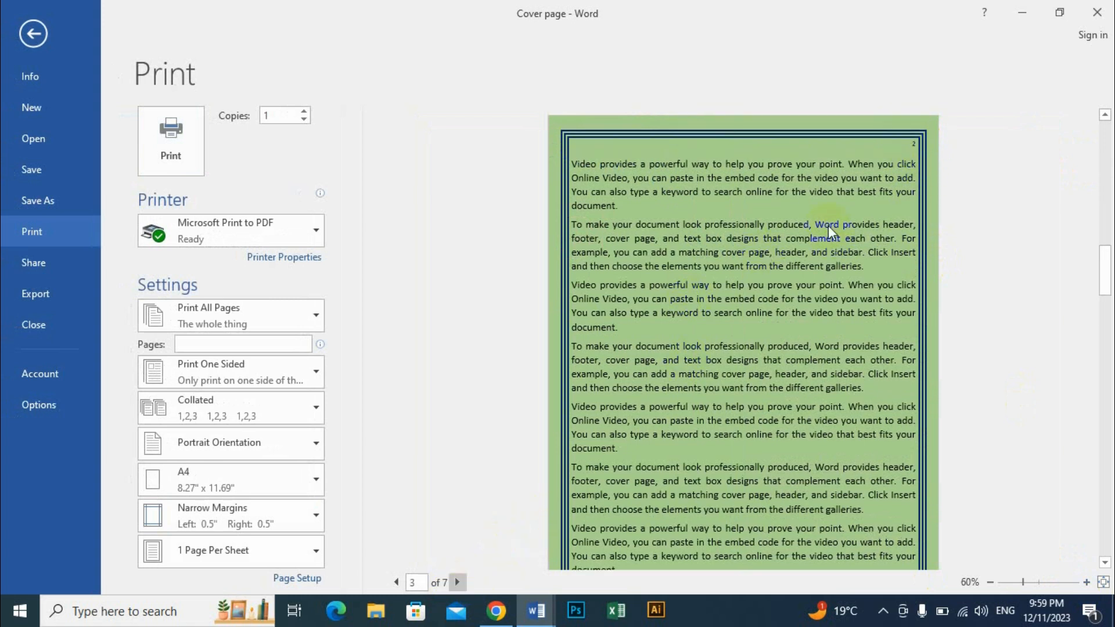
pyautogui.click(458, 582)
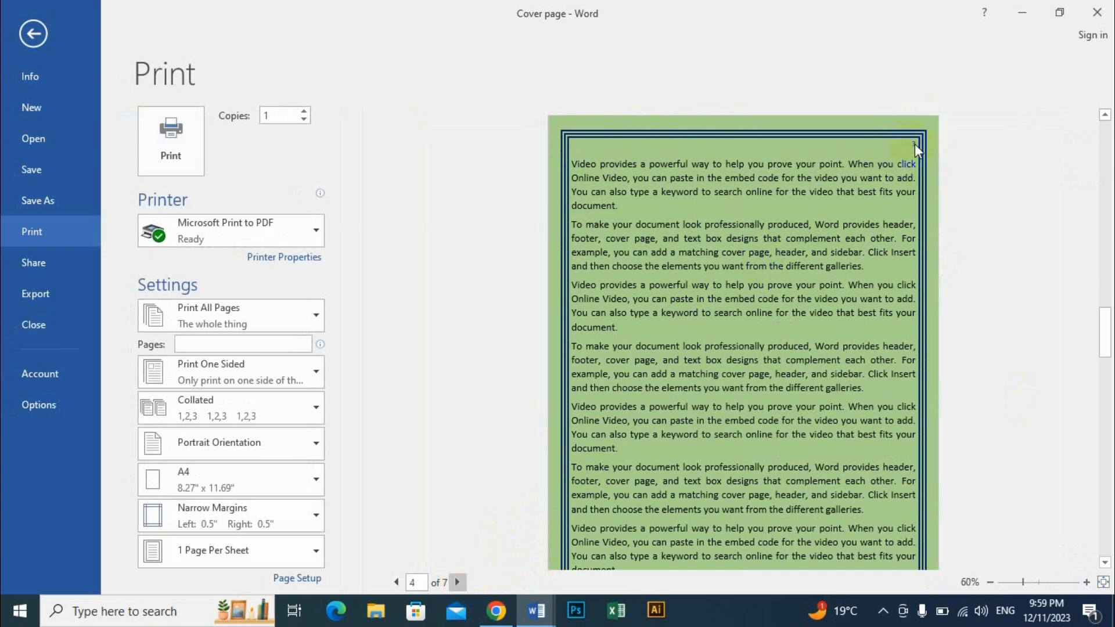
pyautogui.press('Escape')
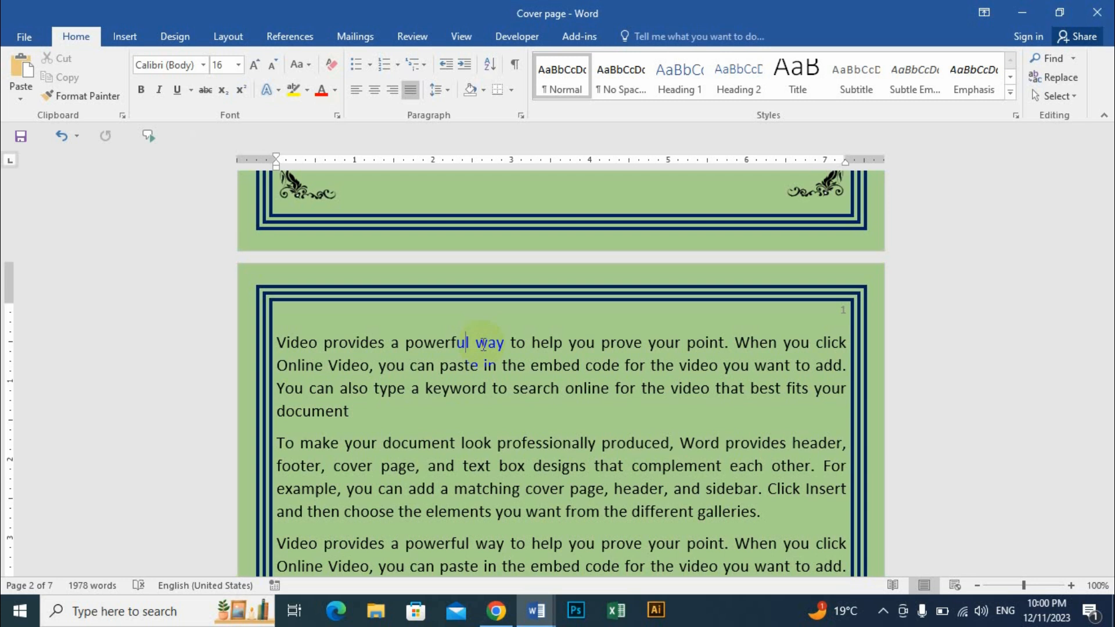
# Create a blank document and insert the text of the Invitation Letter file from the Desktop subfolder of Class-2023.
pyautogui.hotkey('ctrl', 'n')
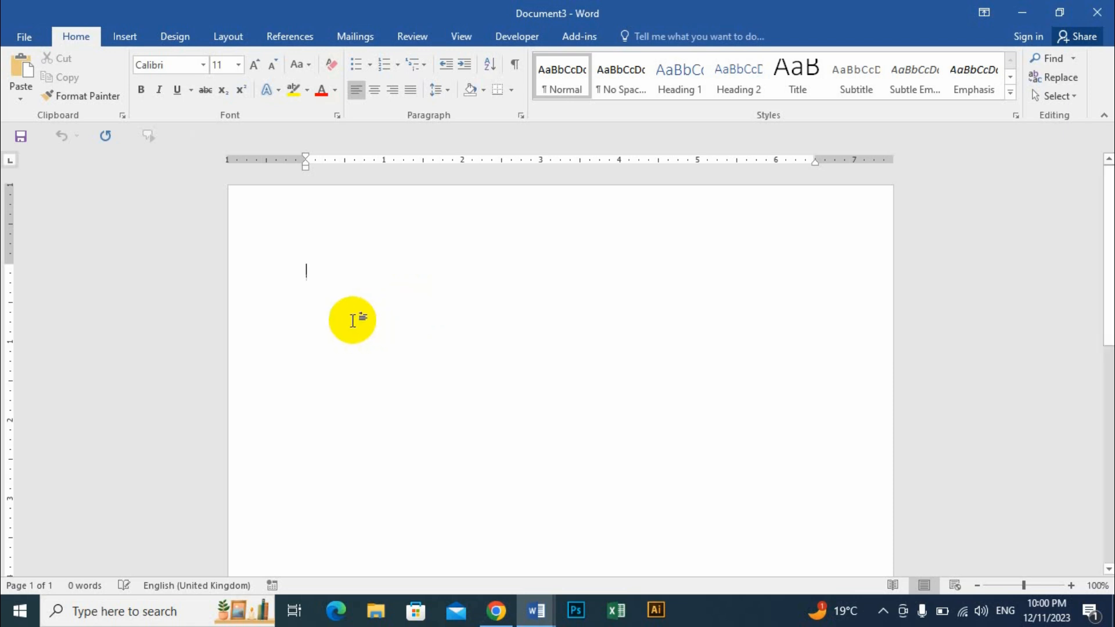
pyautogui.click(129, 38)
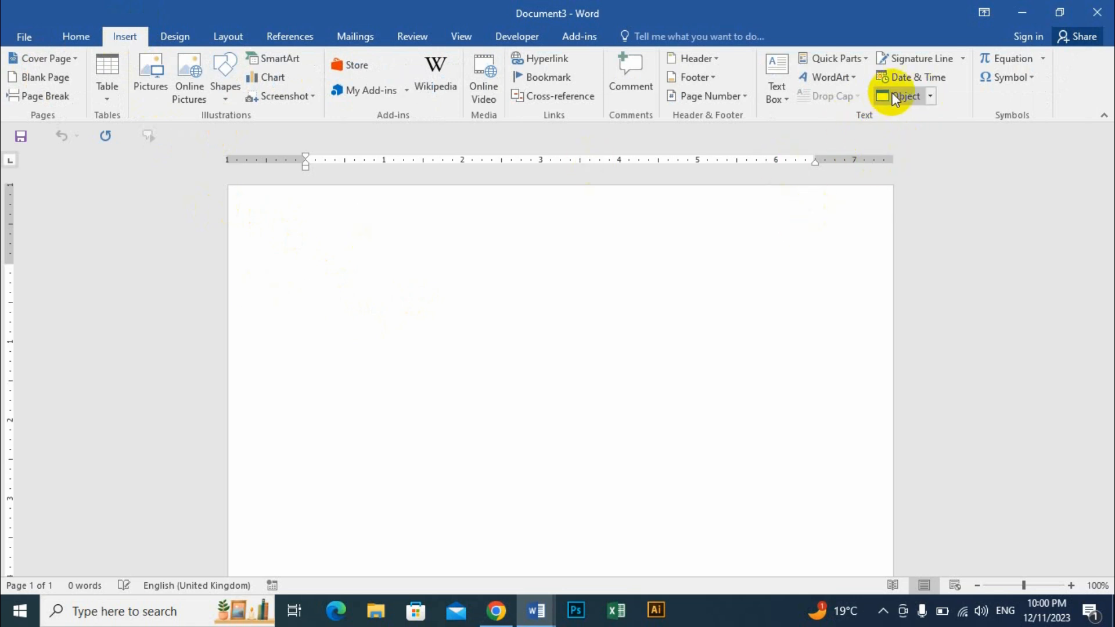
pyautogui.click(931, 96)
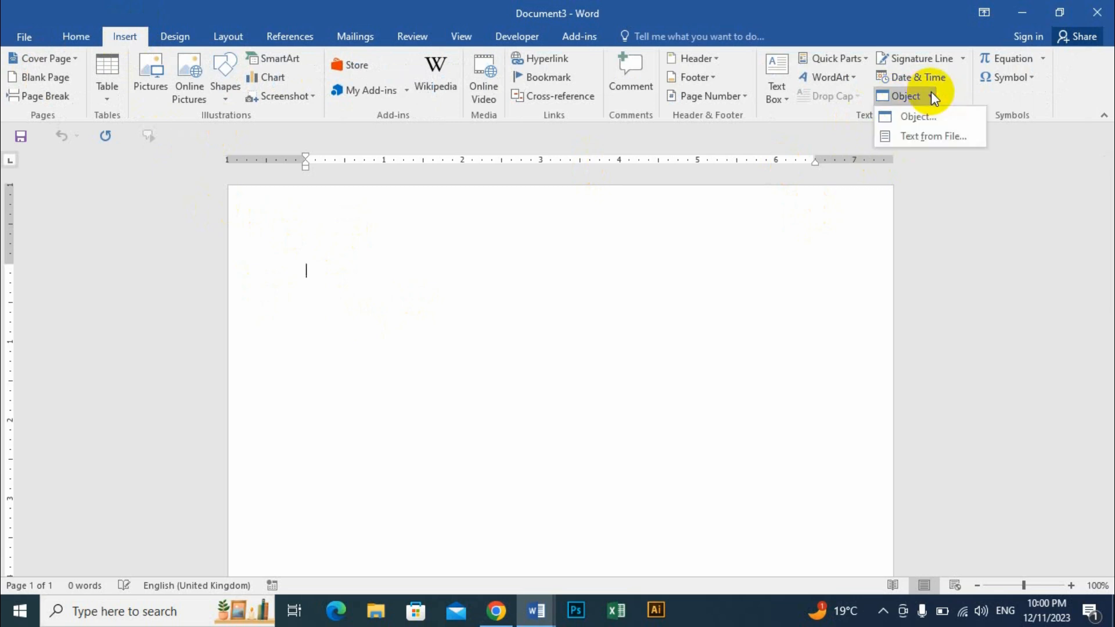
pyautogui.click(930, 137)
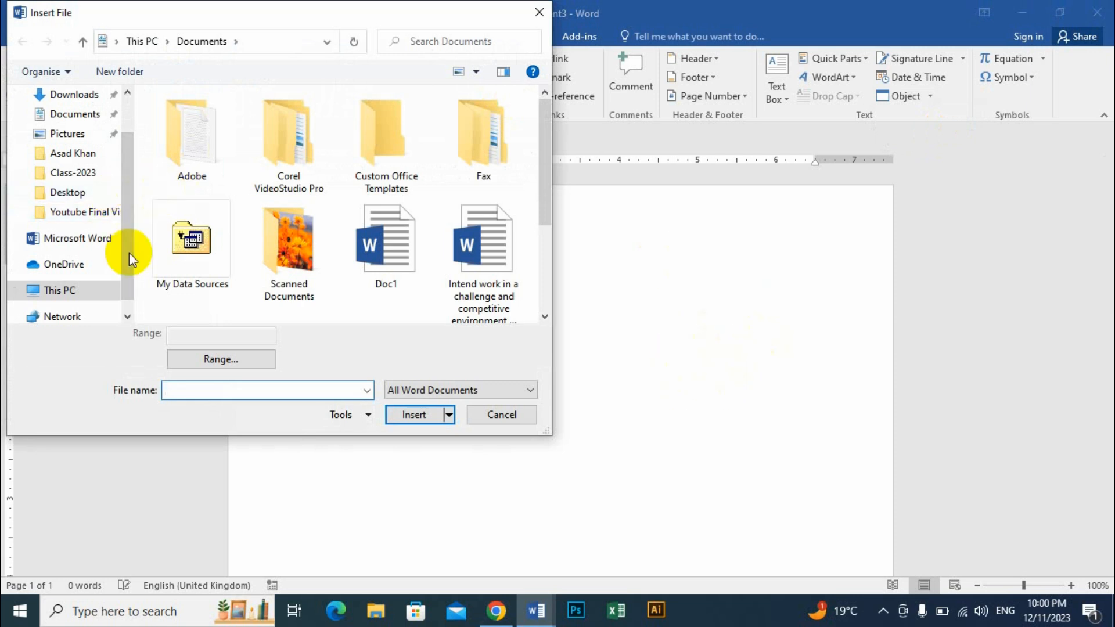
pyautogui.scroll(2, 128, 231)
pyautogui.click(38, 126)
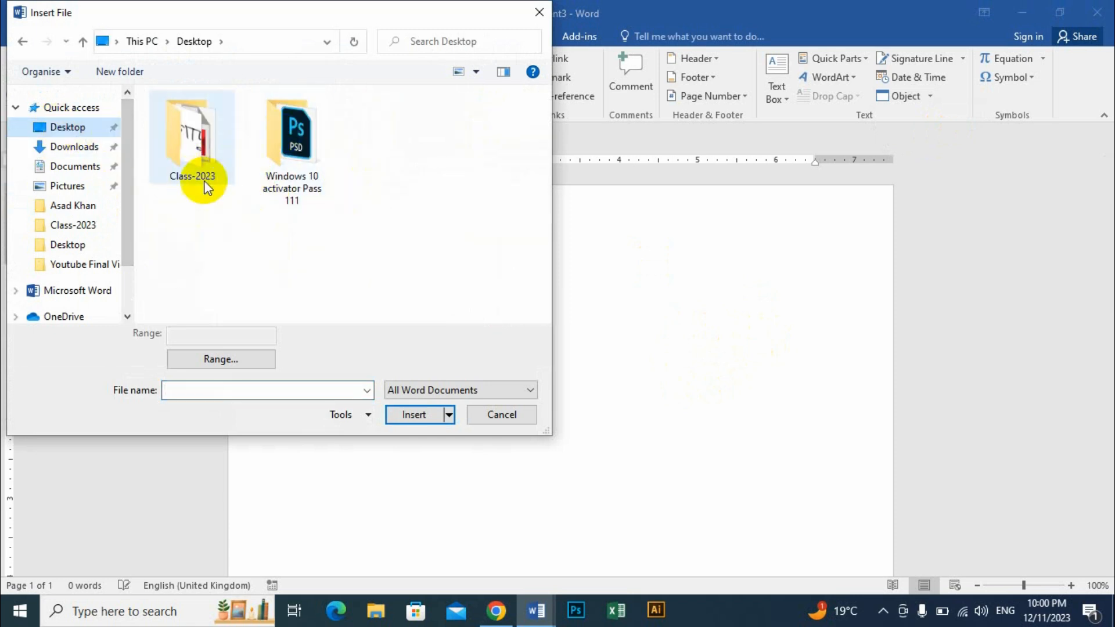
pyautogui.doubleClick(189, 134)
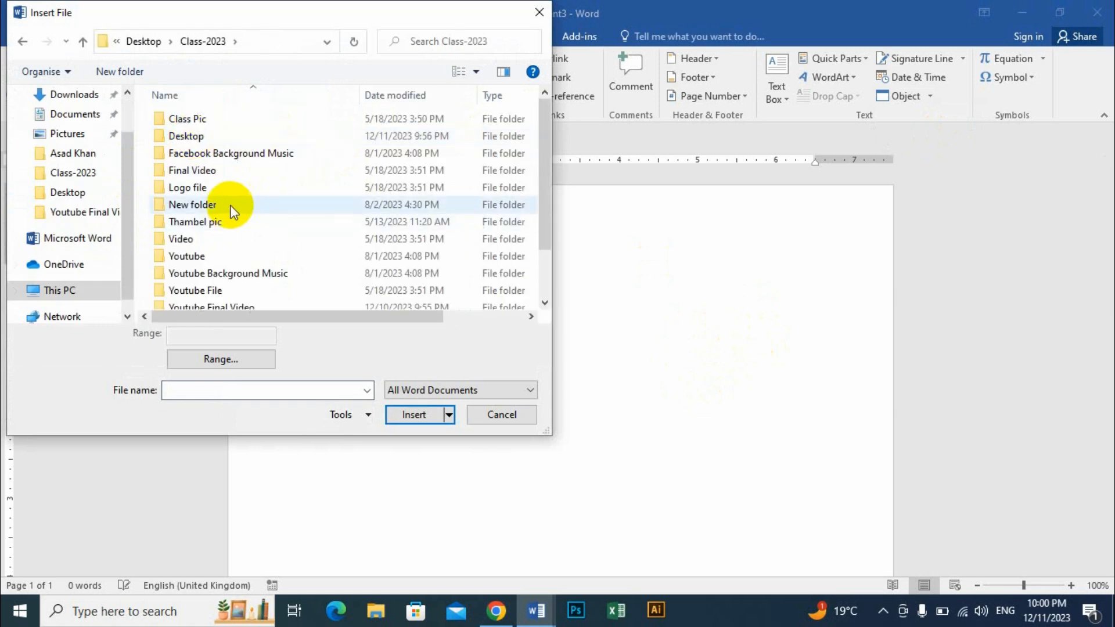
pyautogui.doubleClick(207, 137)
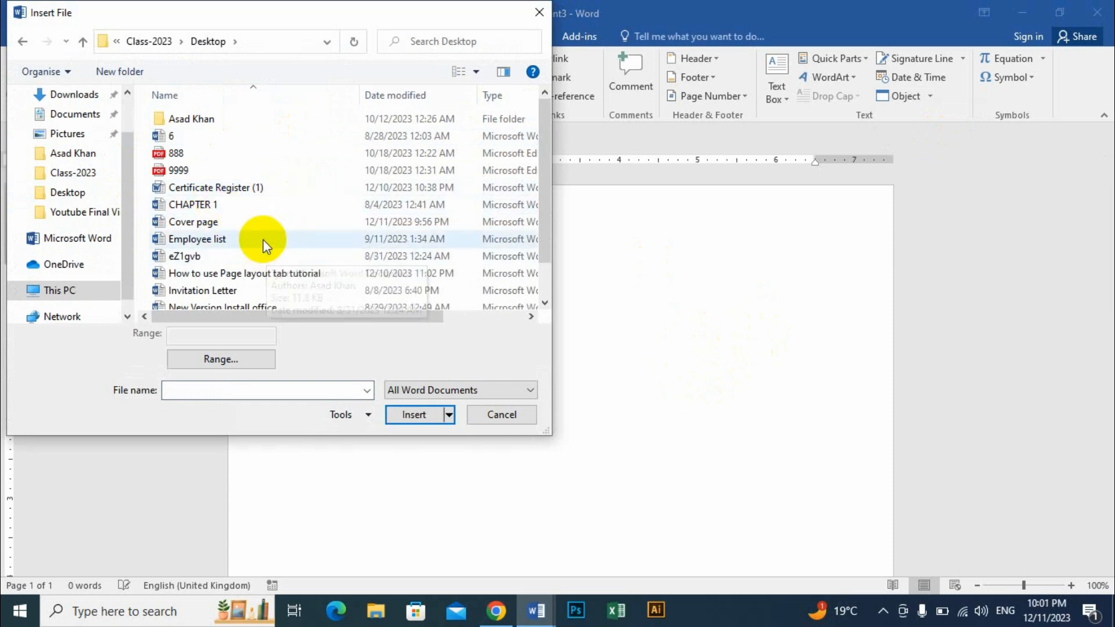
pyautogui.scroll(-1, 263, 239)
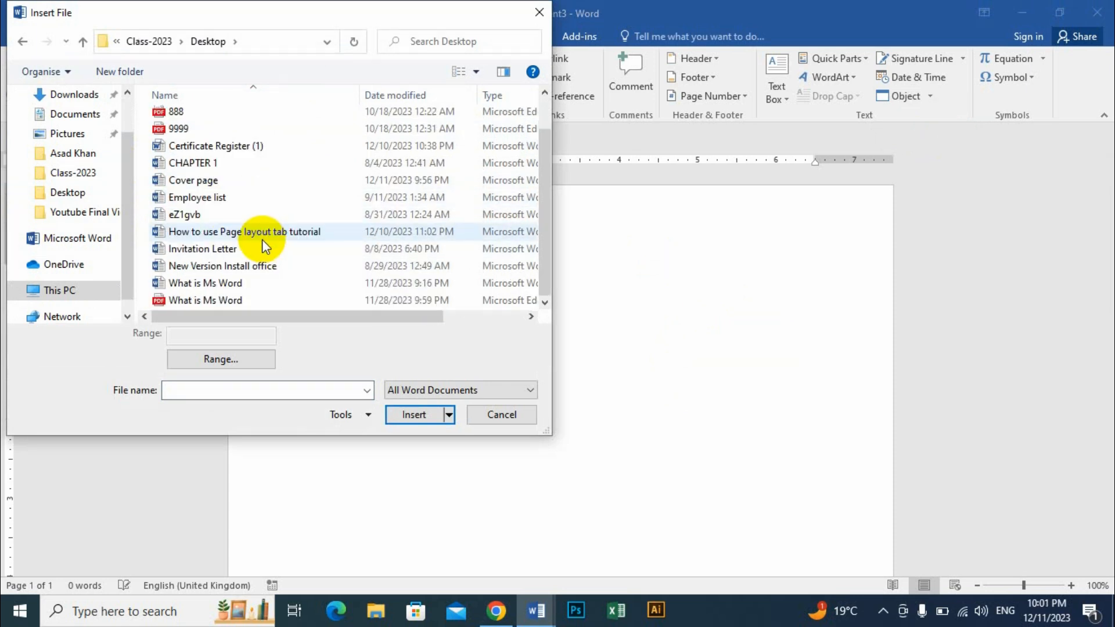
pyautogui.doubleClick(225, 249)
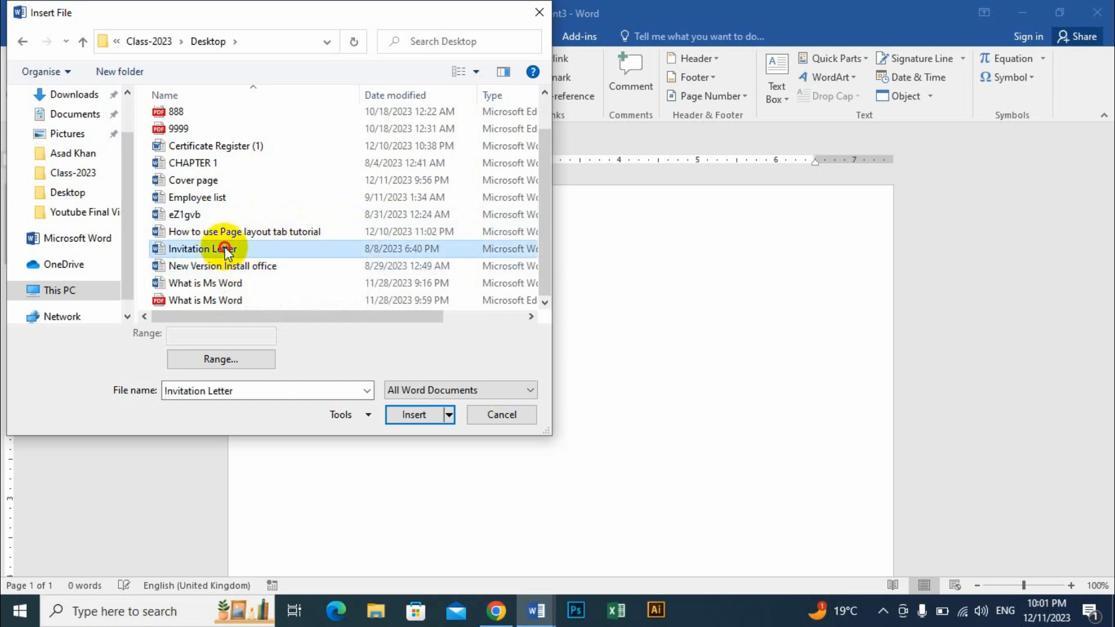
# Review the inserted invitation letters from the last page back to the first, highlighting the first letter's recipient name.
pyautogui.scroll(12, 399, 390)
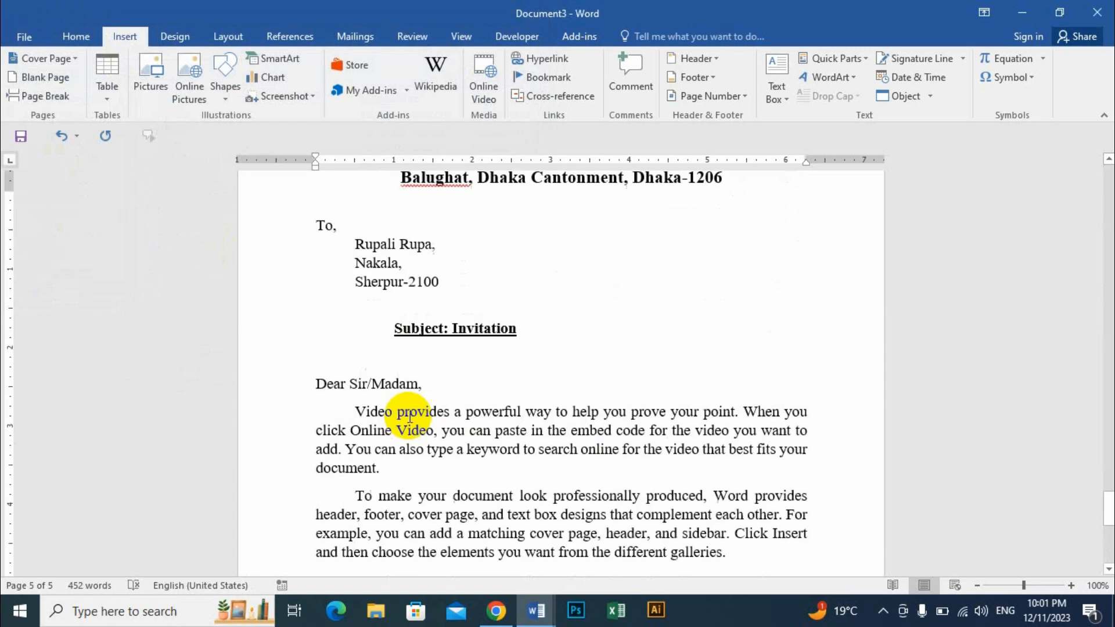
pyautogui.scroll(20, 410, 418)
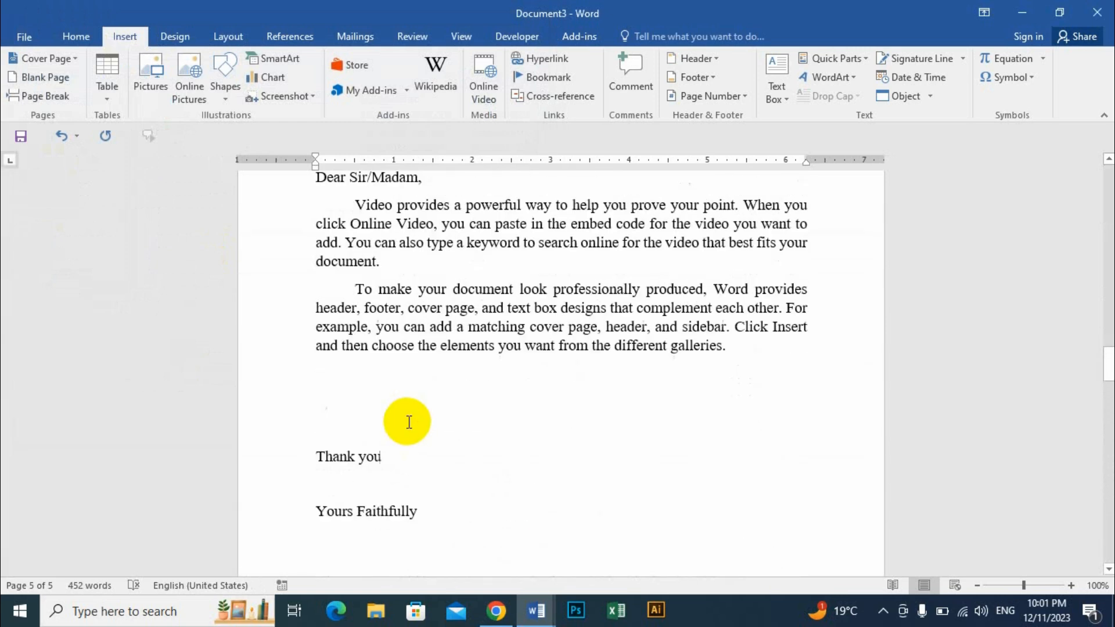
pyautogui.scroll(15, 410, 419)
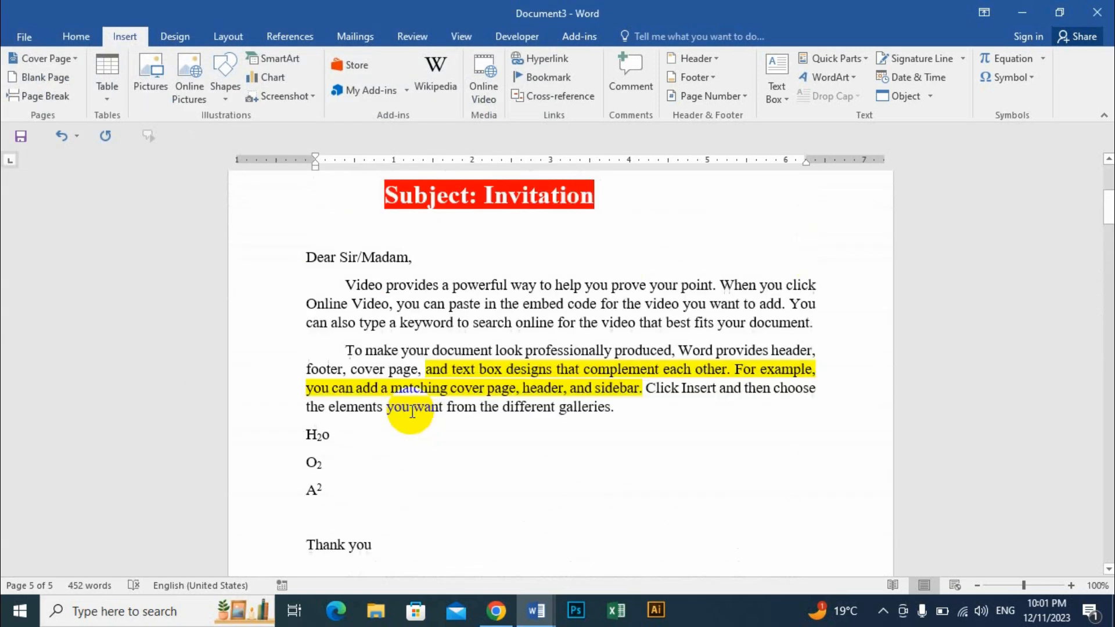
pyautogui.scroll(-3, 410, 389)
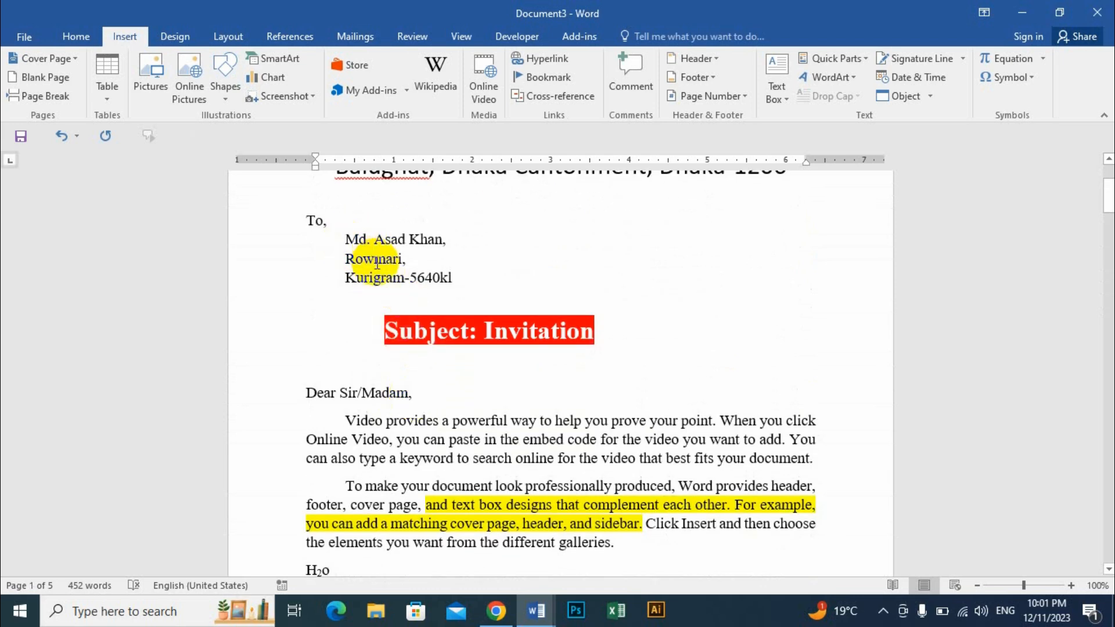
pyautogui.scroll(-3, 431, 370)
pyautogui.scroll(-3, 424, 395)
pyautogui.scroll(10, 360, 393)
pyautogui.click(347, 384)
pyautogui.moveTo(346, 384); pyautogui.dragTo(375, 386)
pyautogui.click(448, 386)
pyautogui.scroll(-5, 504, 383)
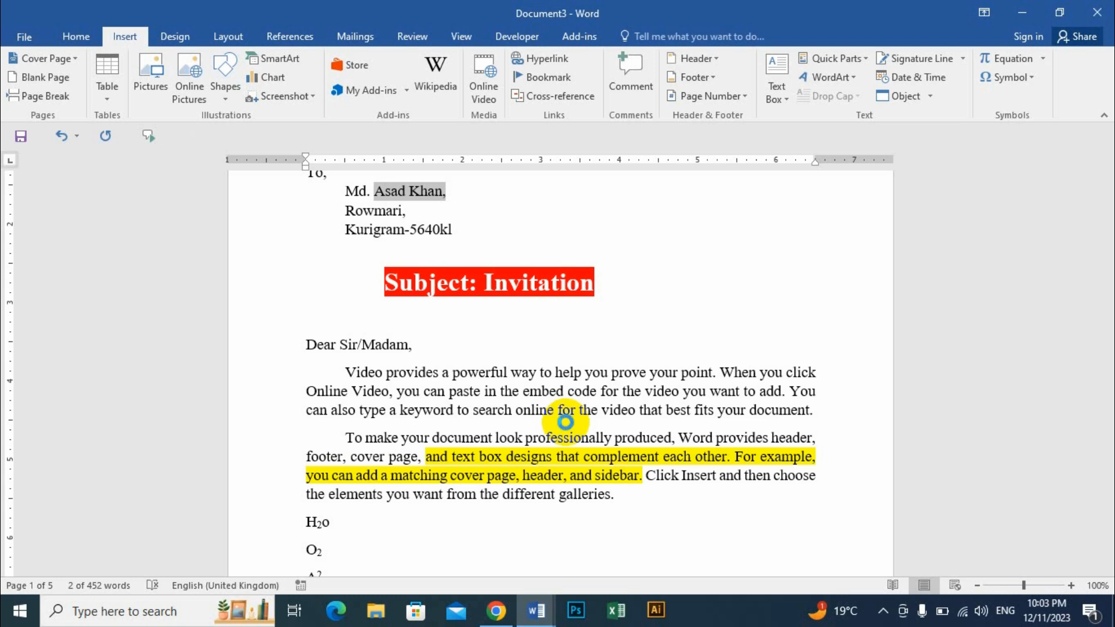
# Create another blank document and copy the two introductory paragraphs of the Microsoft Word article on Wikipedia in the browser.
pyautogui.hotkey('ctrl', 'n')
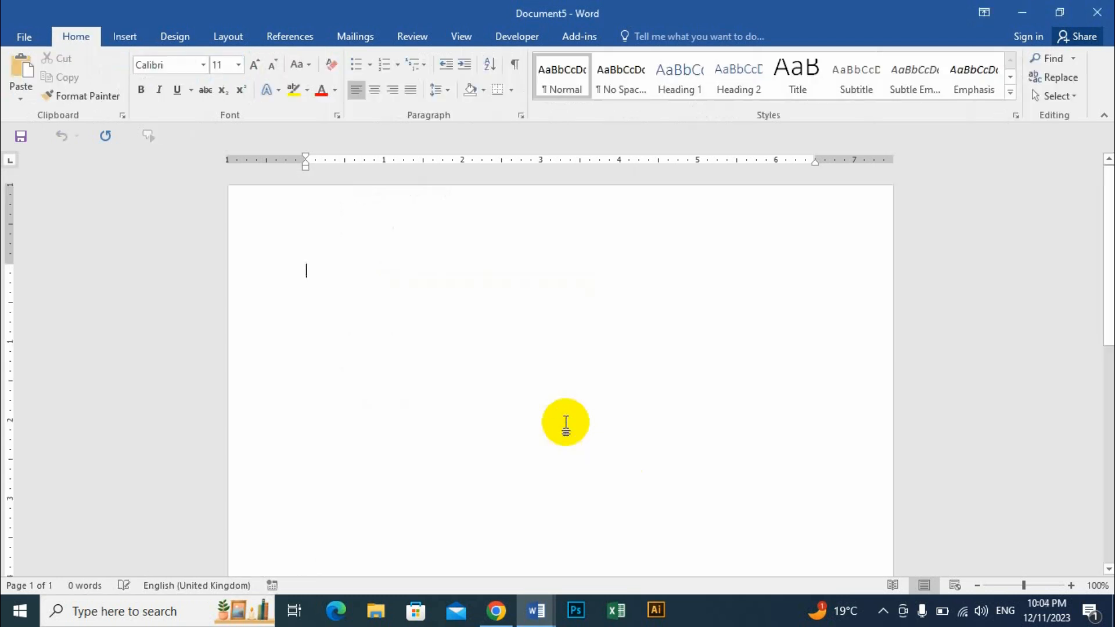
pyautogui.click(497, 611)
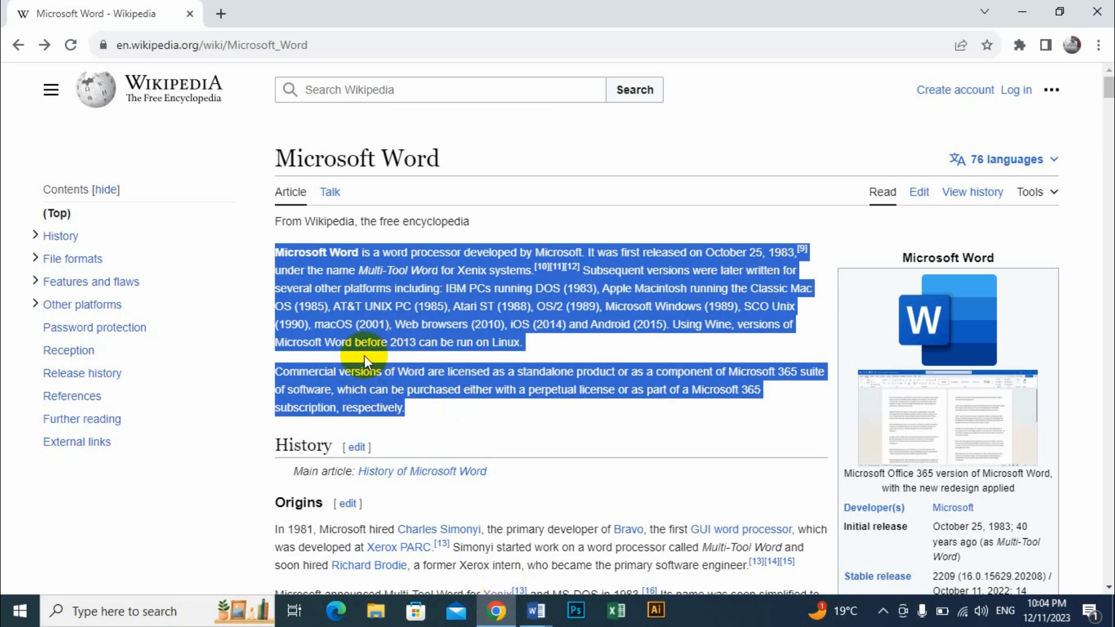
pyautogui.click(364, 355)
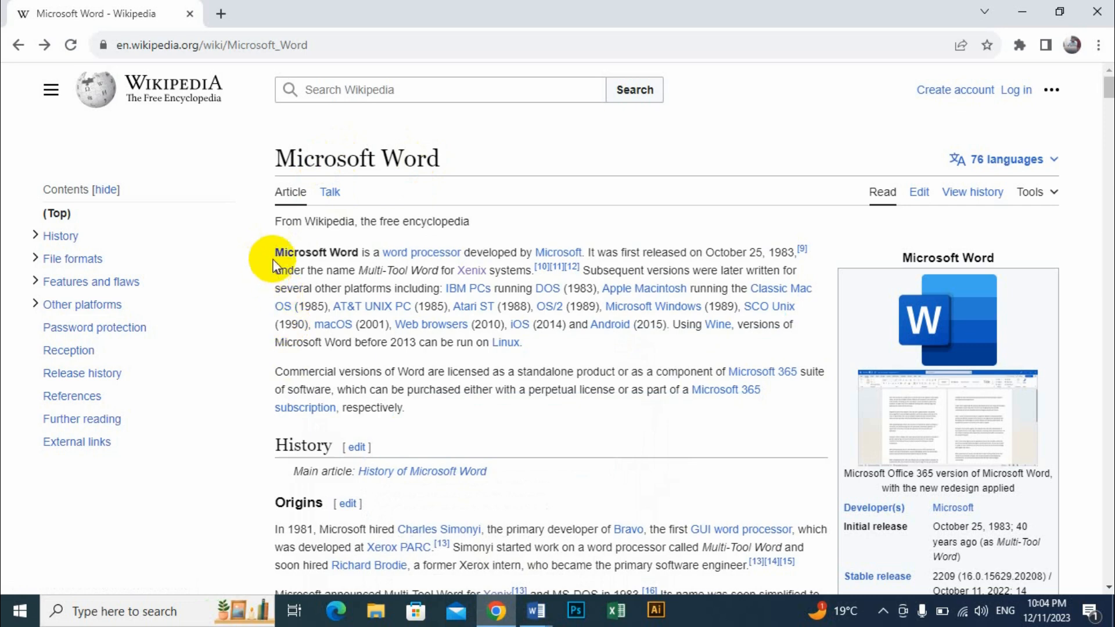
pyautogui.moveTo(274, 252); pyautogui.dragTo(468, 415)
pyautogui.hotkey('ctrl', 'c')
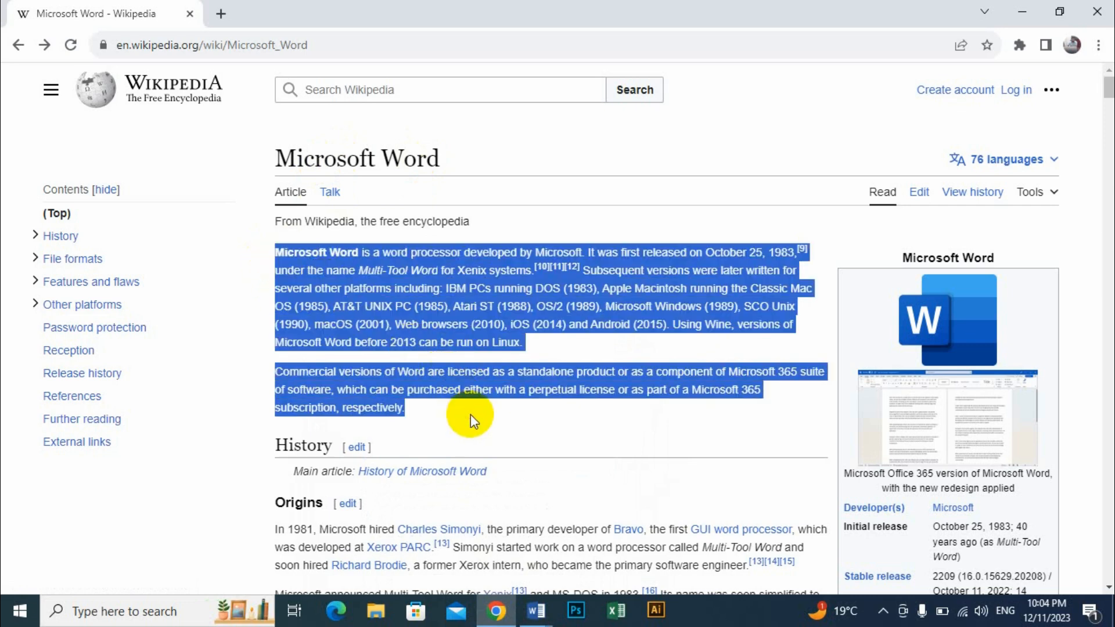
# Switch back to the blank Word document and paste the copied paragraphs with the Keep Text Only option.
pyautogui.click(535, 610)
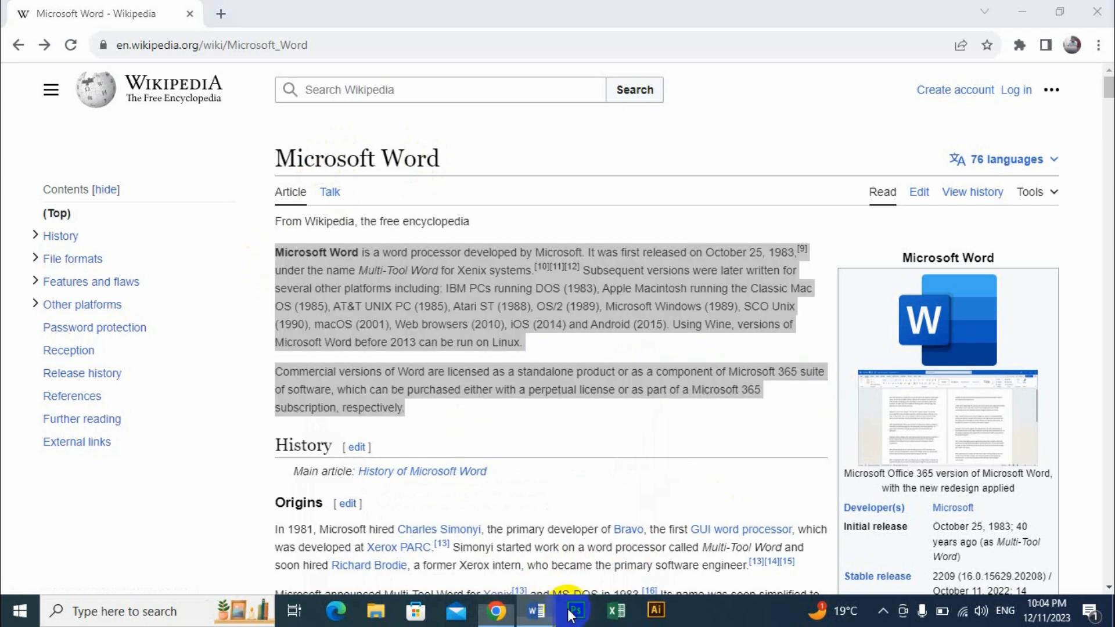
pyautogui.click(845, 552)
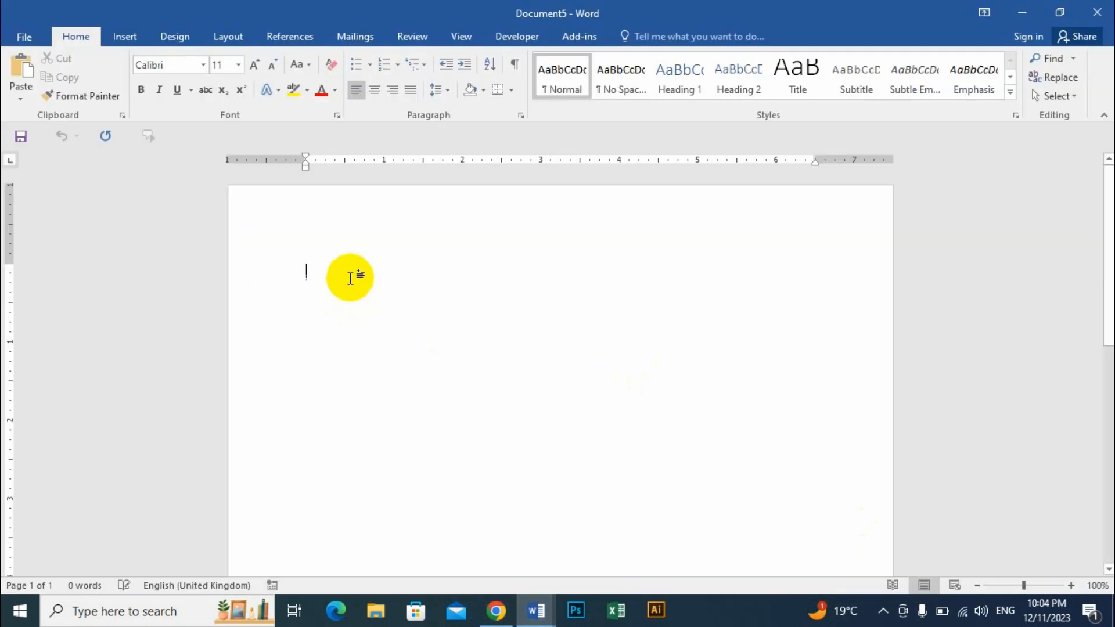
pyautogui.hotkey('ctrl', 'v')
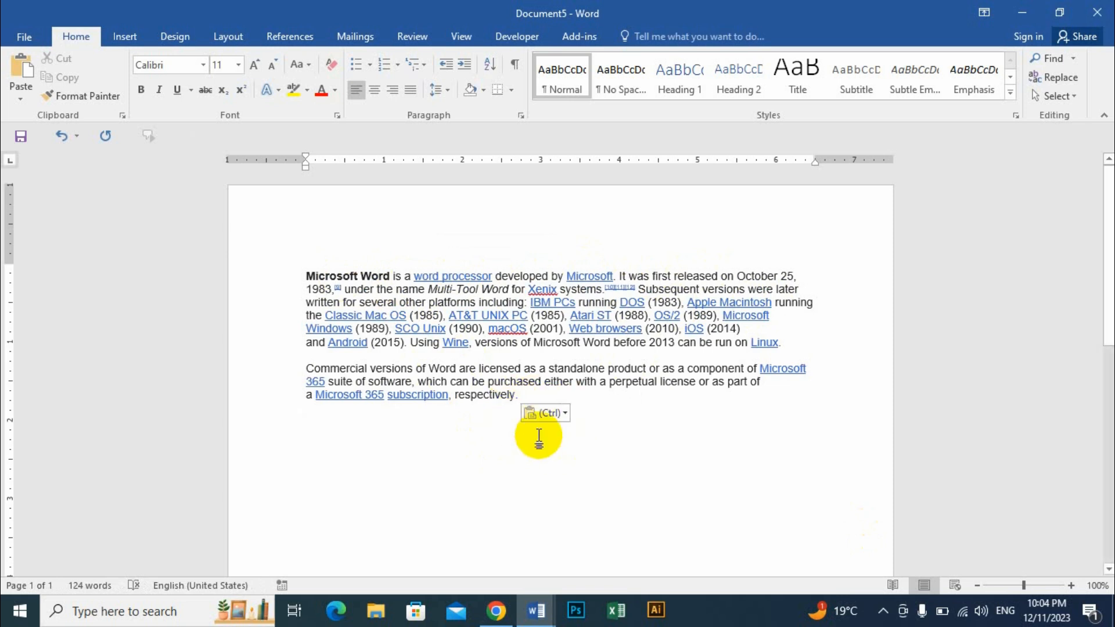
pyautogui.click(561, 413)
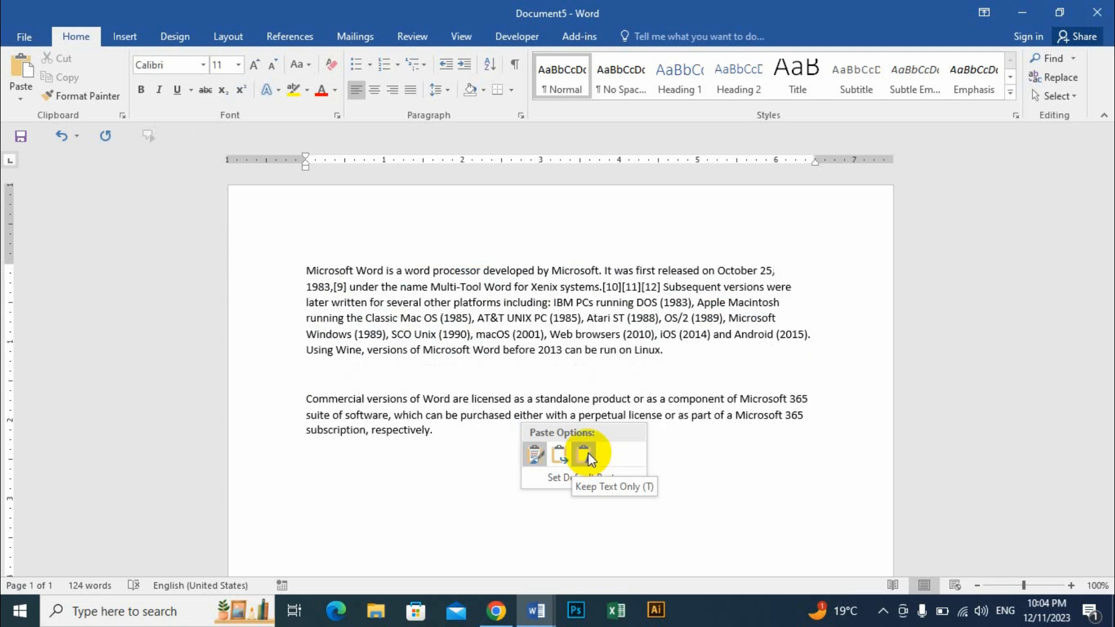
pyautogui.click(584, 455)
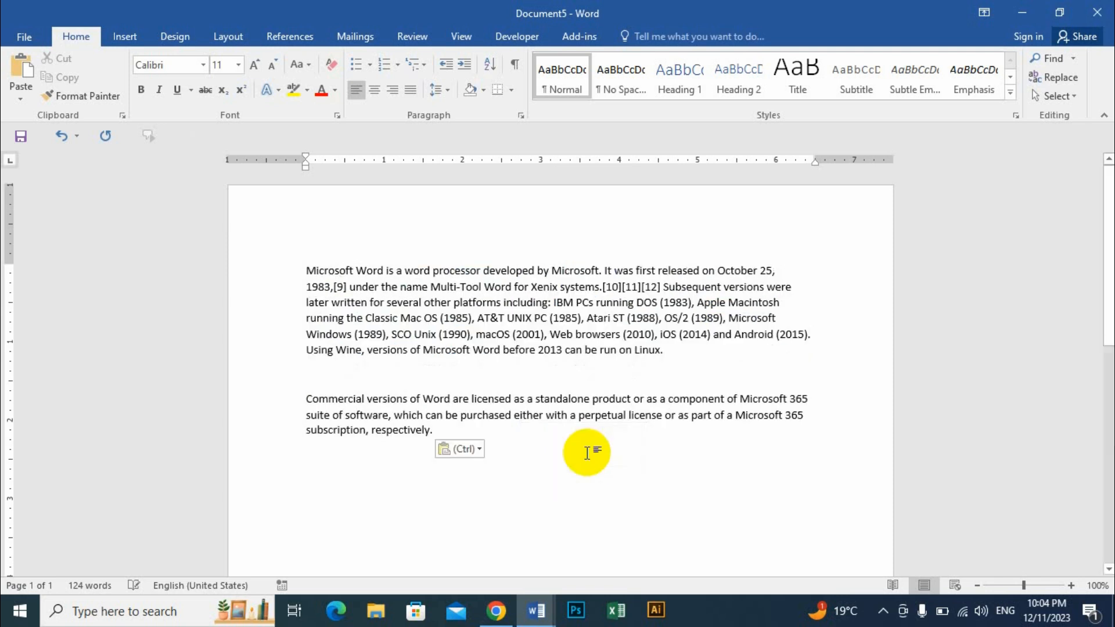
# Format all the pasted text at size 16 in red, bold and italic.
pyautogui.moveTo(447, 431); pyautogui.dragTo(233, 264)
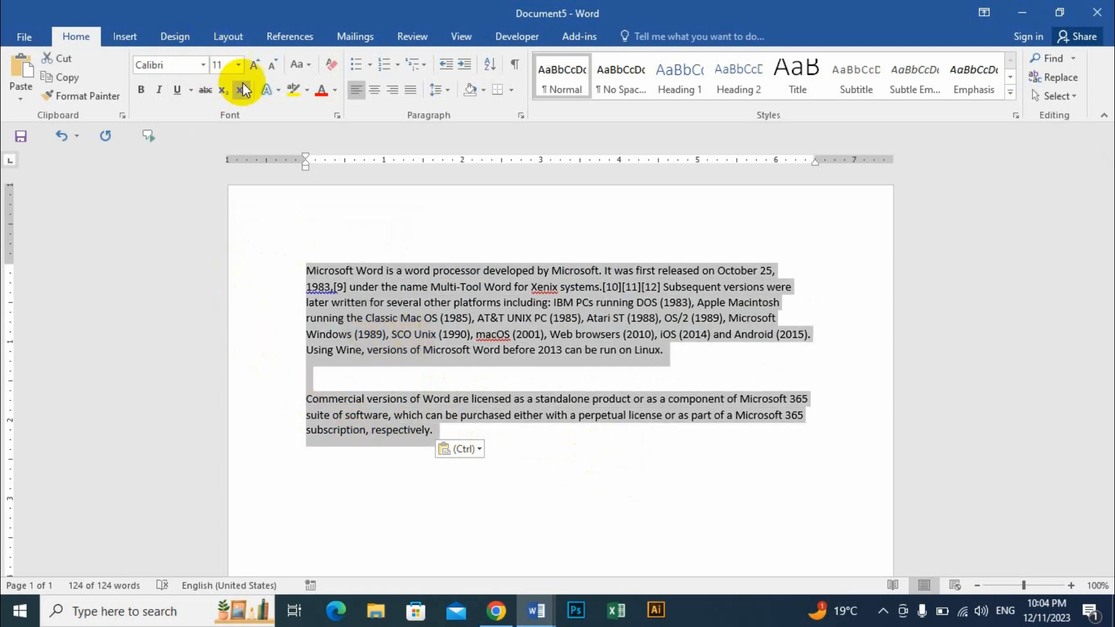
pyautogui.click(254, 66)
pyautogui.click(253, 66)
pyautogui.click(253, 66)
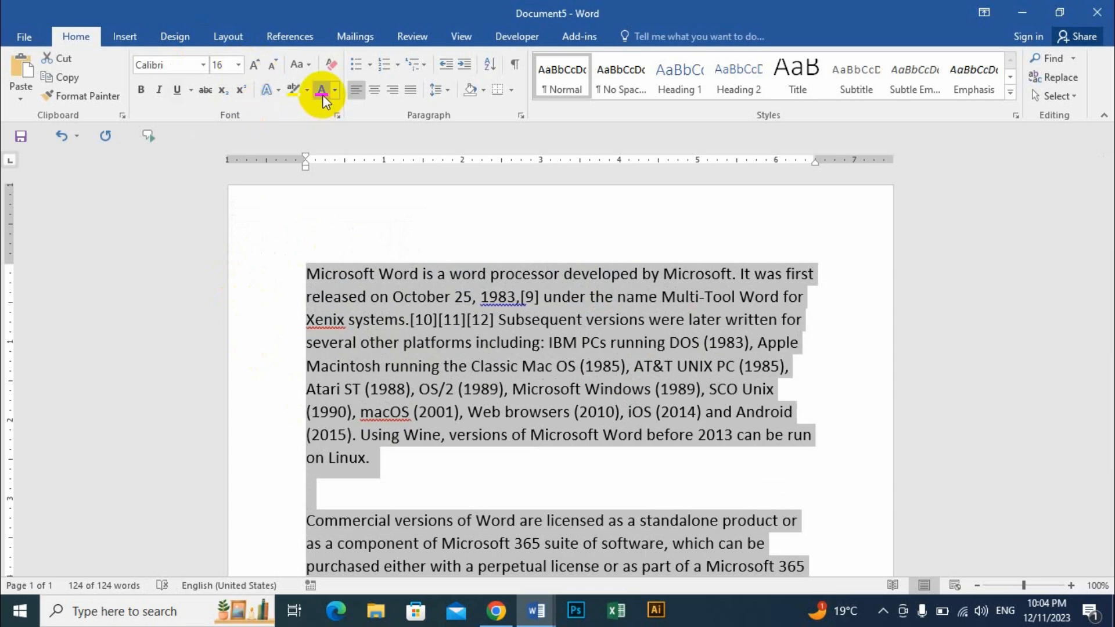
pyautogui.click(323, 94)
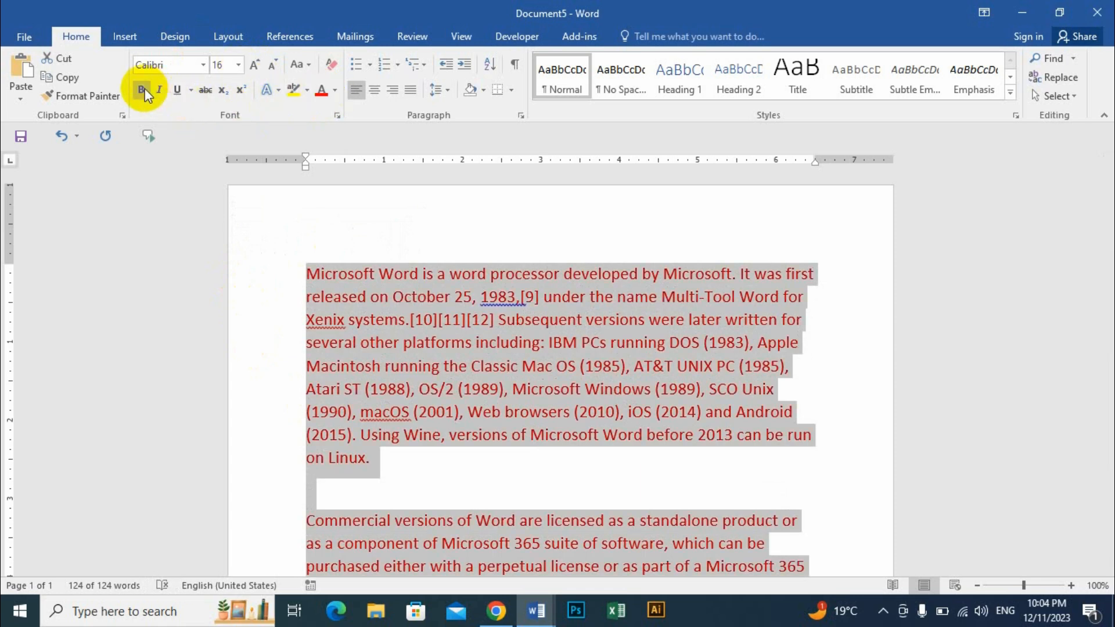
pyautogui.click(144, 88)
pyautogui.click(159, 88)
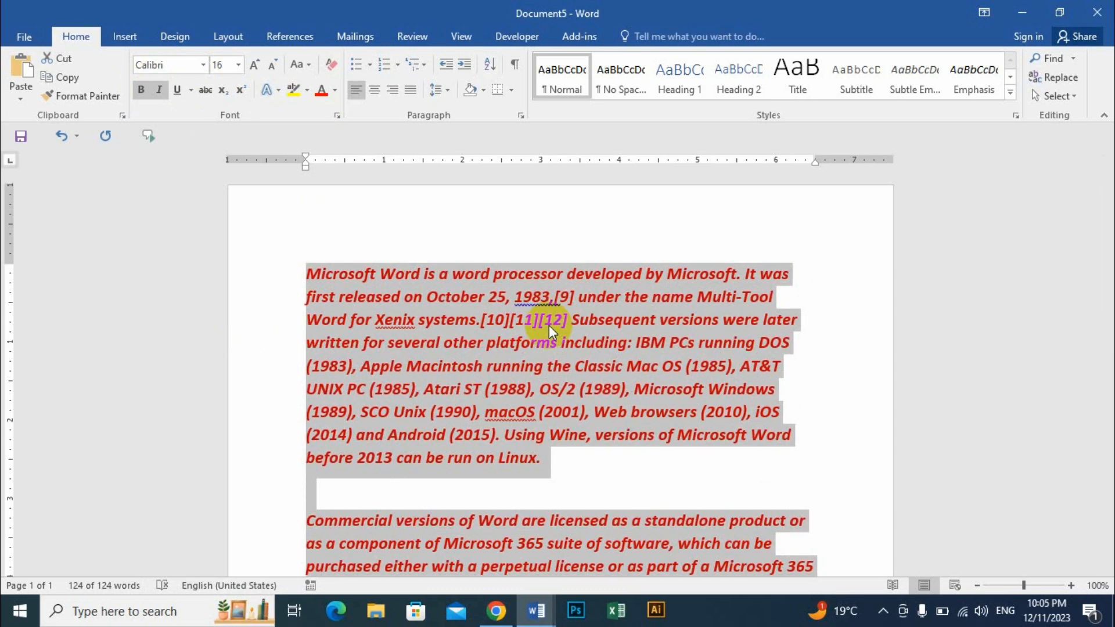
# Switch to the document with the broken lines and set a search for paragraph marks (^p) in Find and Replace for all selected lines.
pyautogui.click(536, 610)
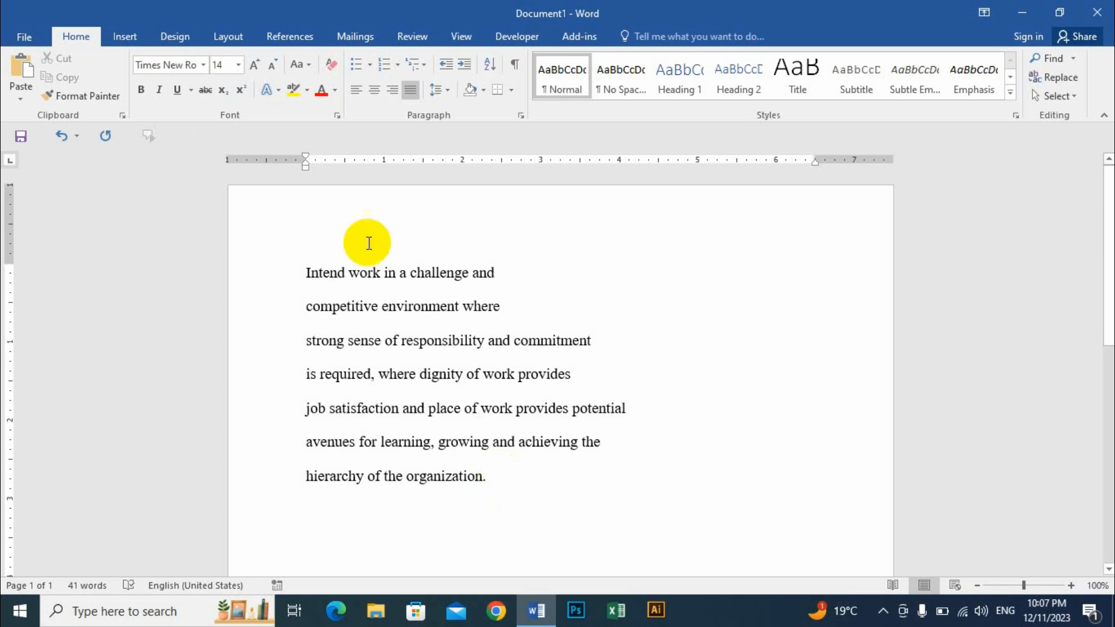
pyautogui.moveTo(293, 281); pyautogui.dragTo(508, 487)
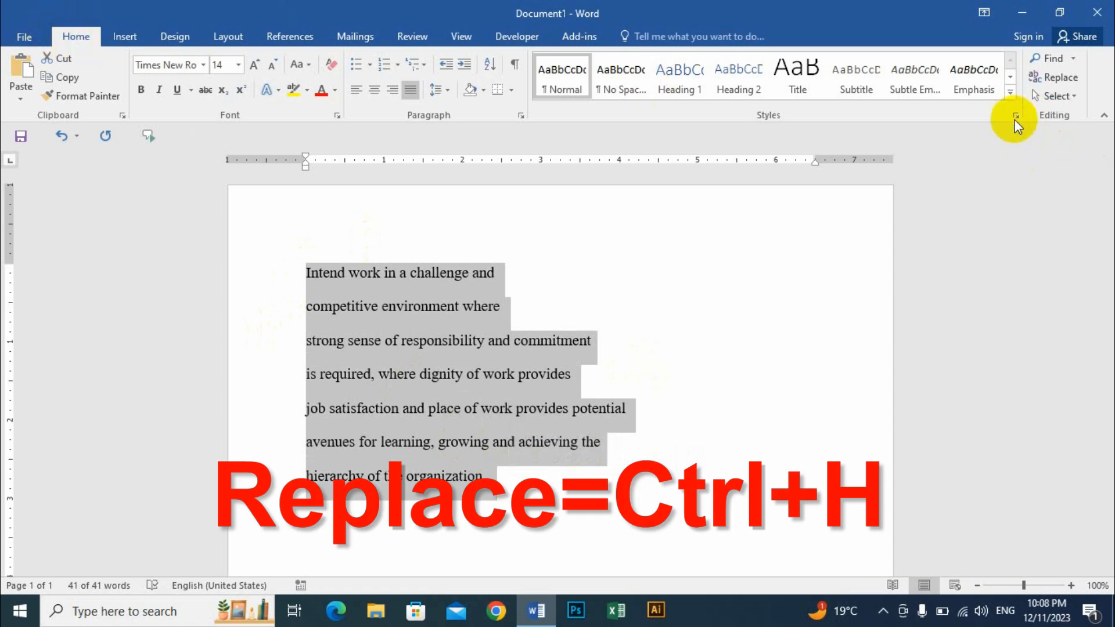
pyautogui.click(1053, 80)
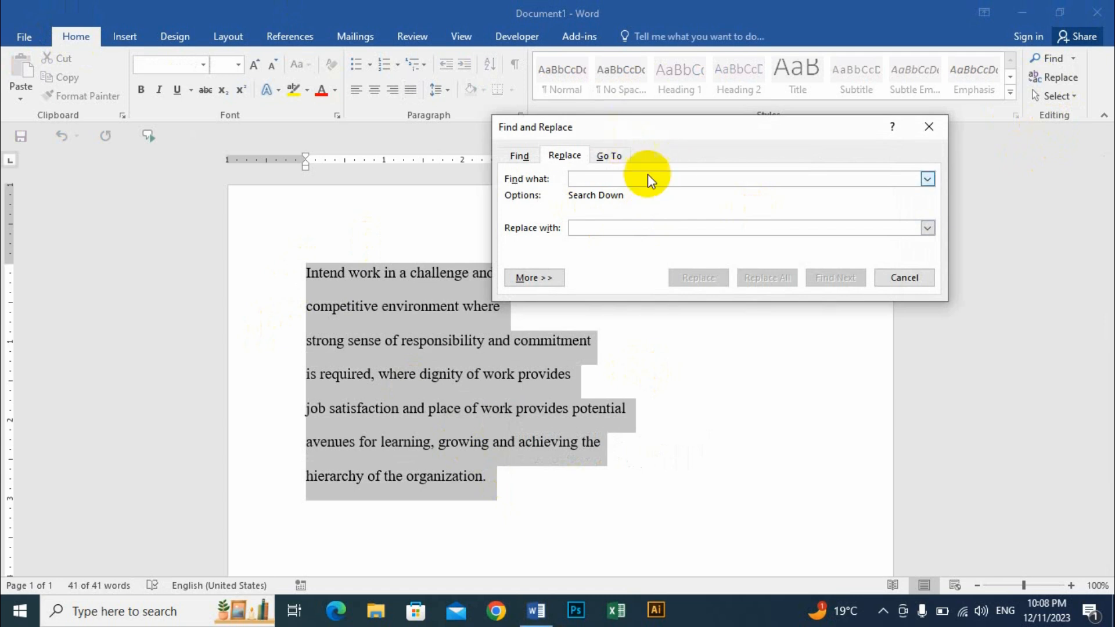
pyautogui.click(541, 277)
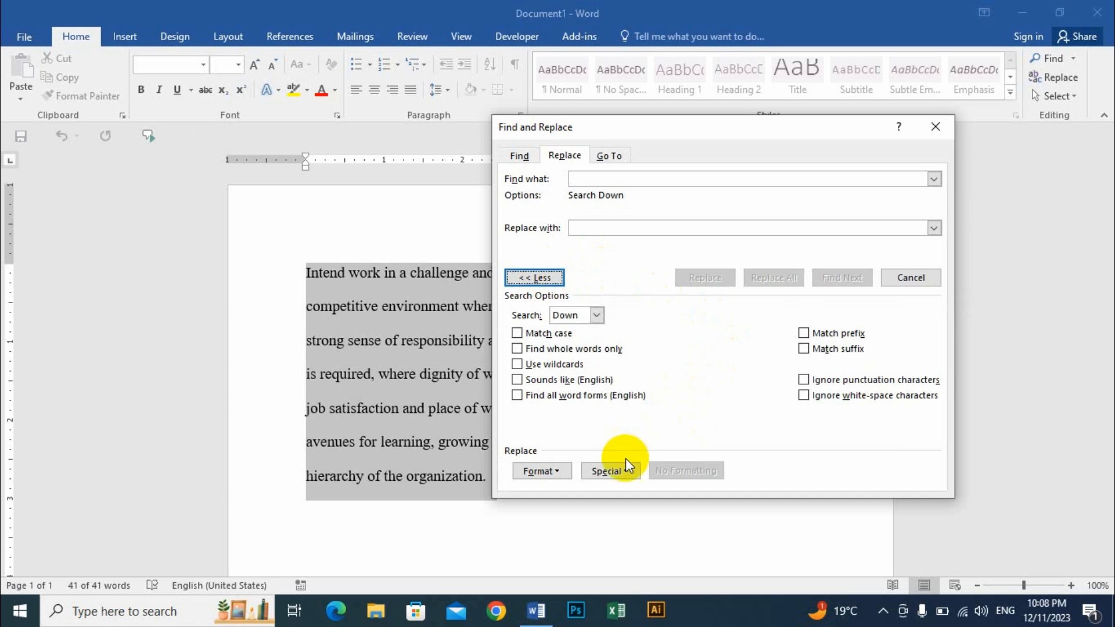
pyautogui.click(607, 471)
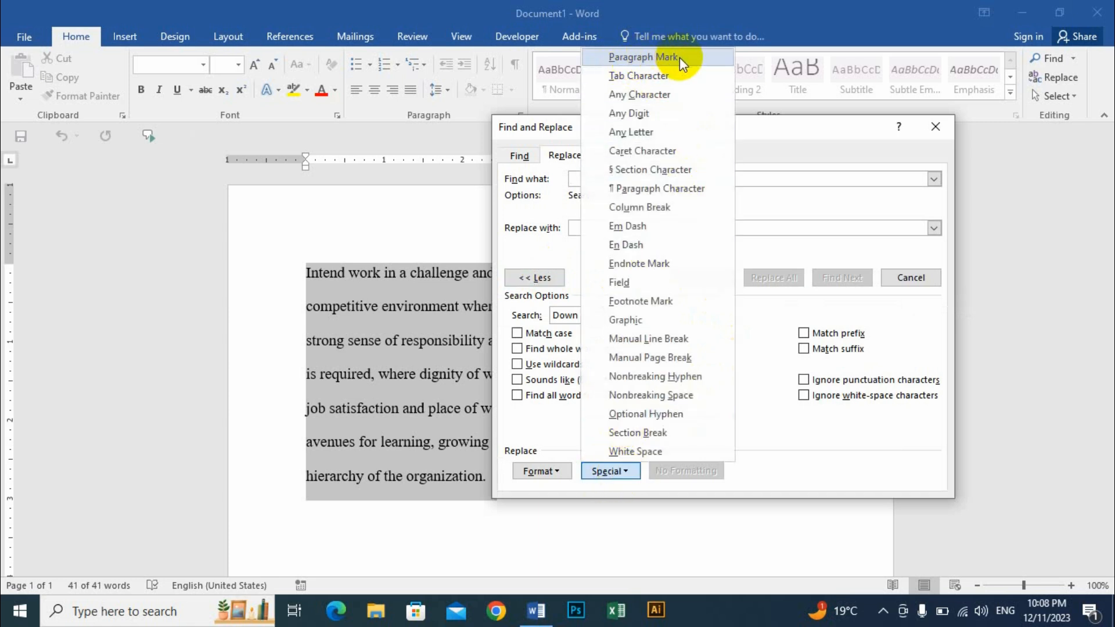
pyautogui.click(646, 58)
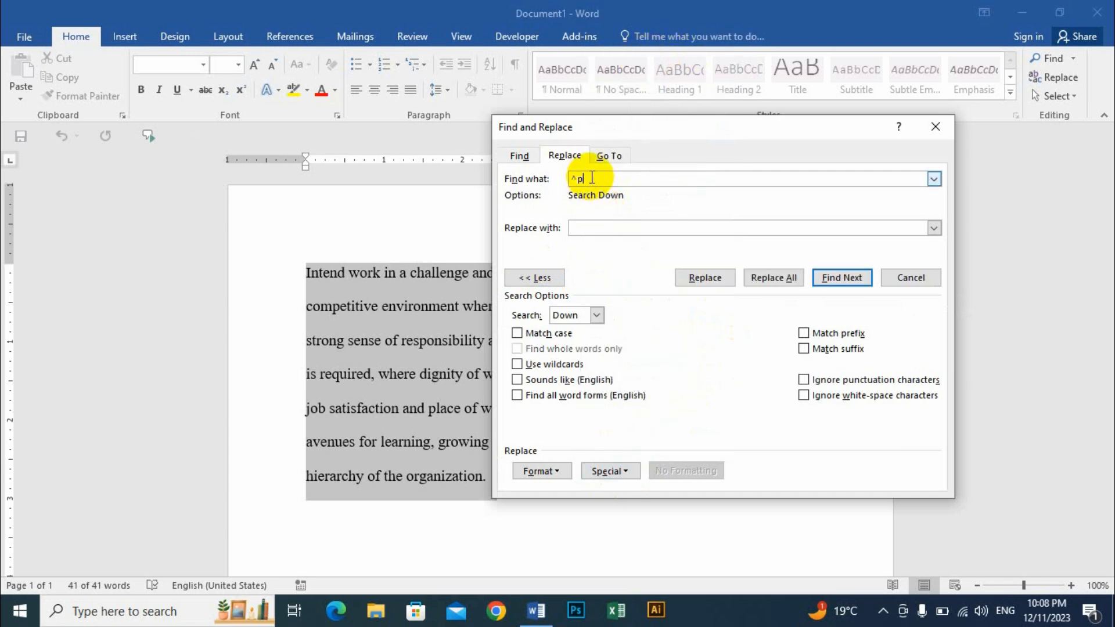
pyautogui.moveTo(596, 178); pyautogui.dragTo(568, 182)
pyautogui.click(635, 178)
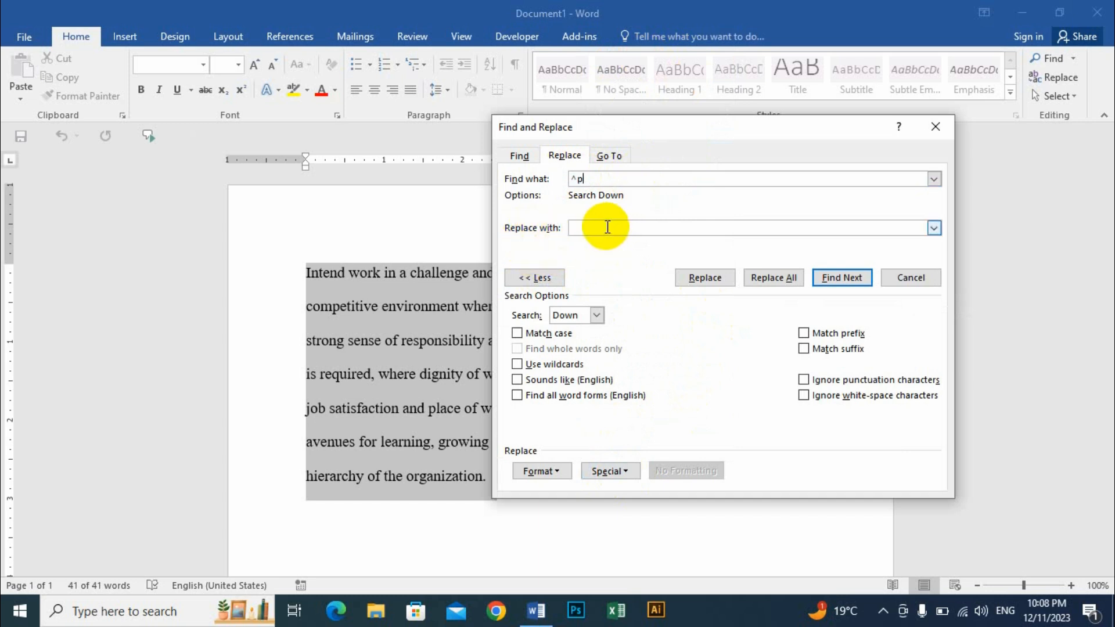
# Replace all paragraph marks with a space, including in the rest of the document, and select the merged paragraph.
pyautogui.click(588, 229)
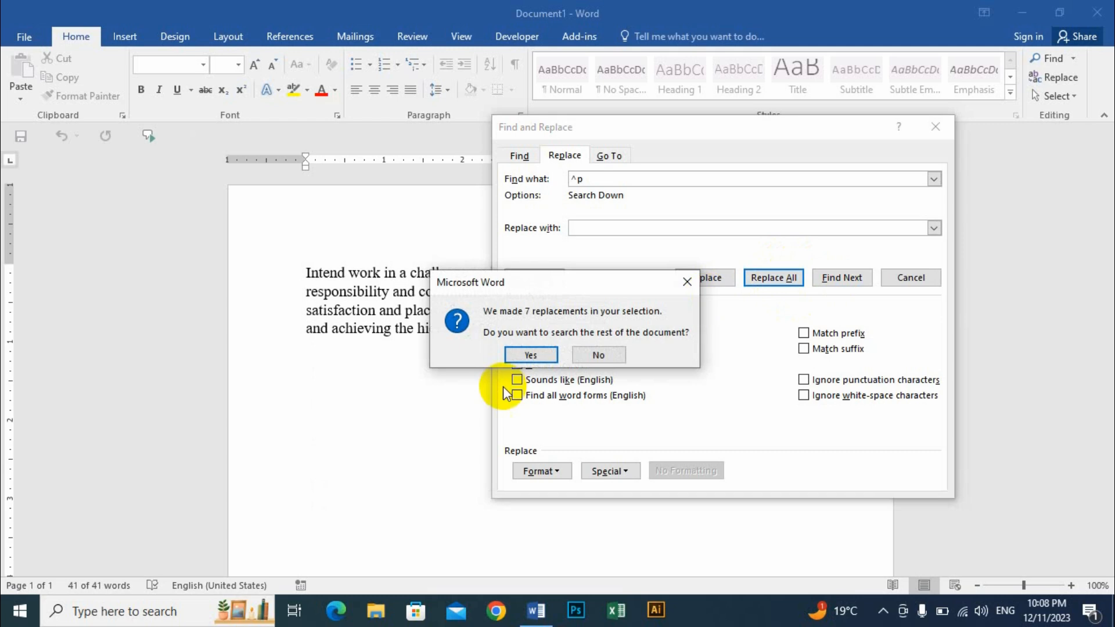
pyautogui.click(530, 354)
pyautogui.click(565, 351)
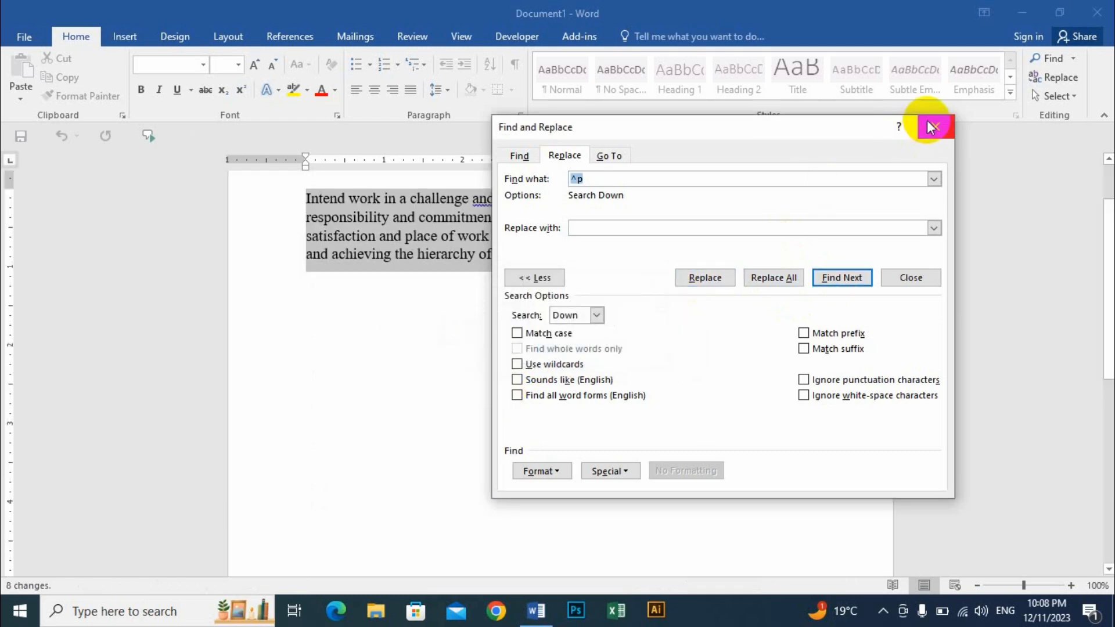
pyautogui.click(933, 126)
pyautogui.moveTo(308, 273); pyautogui.dragTo(615, 358)
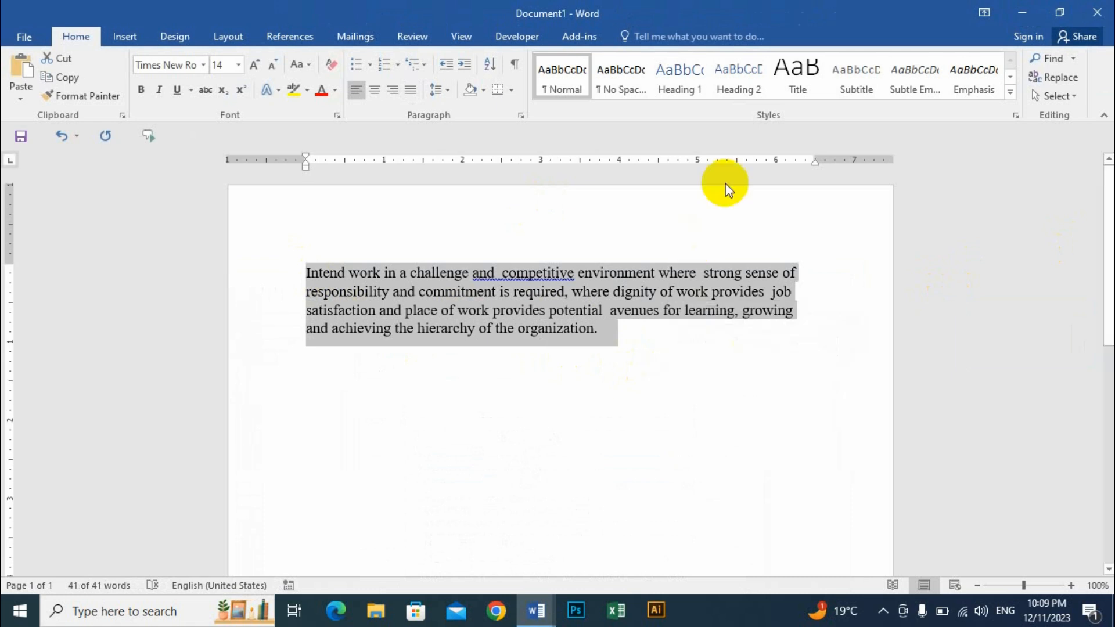
# Switch to the document of repeated "Intend work in a challenge" paragraphs and look over its specially formatted words.
pyautogui.click(535, 609)
pyautogui.click(609, 557)
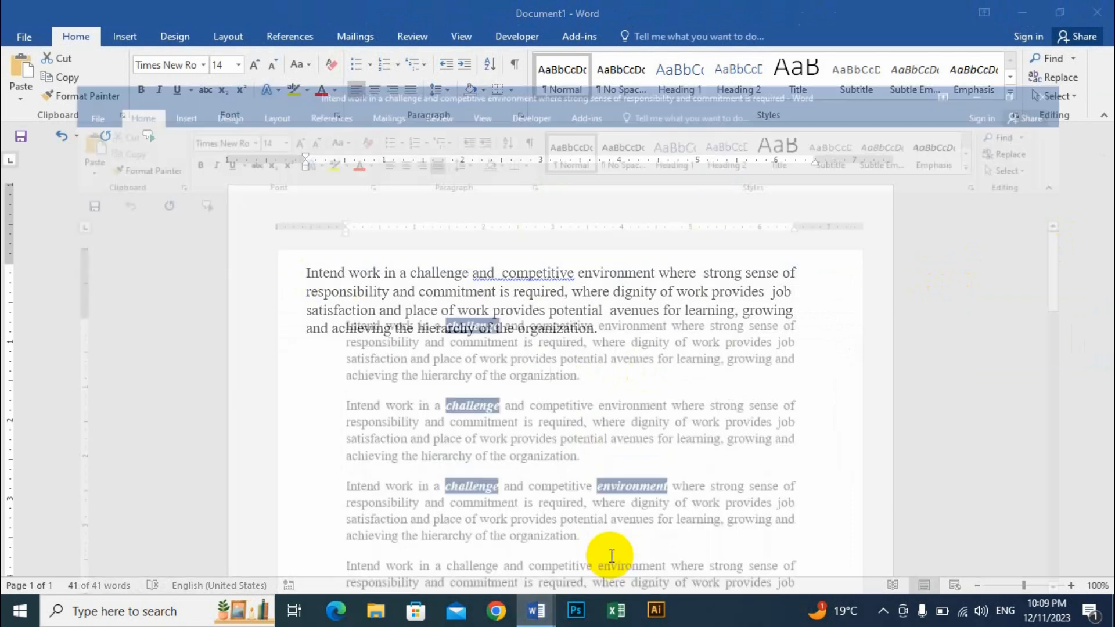
pyautogui.click(449, 266)
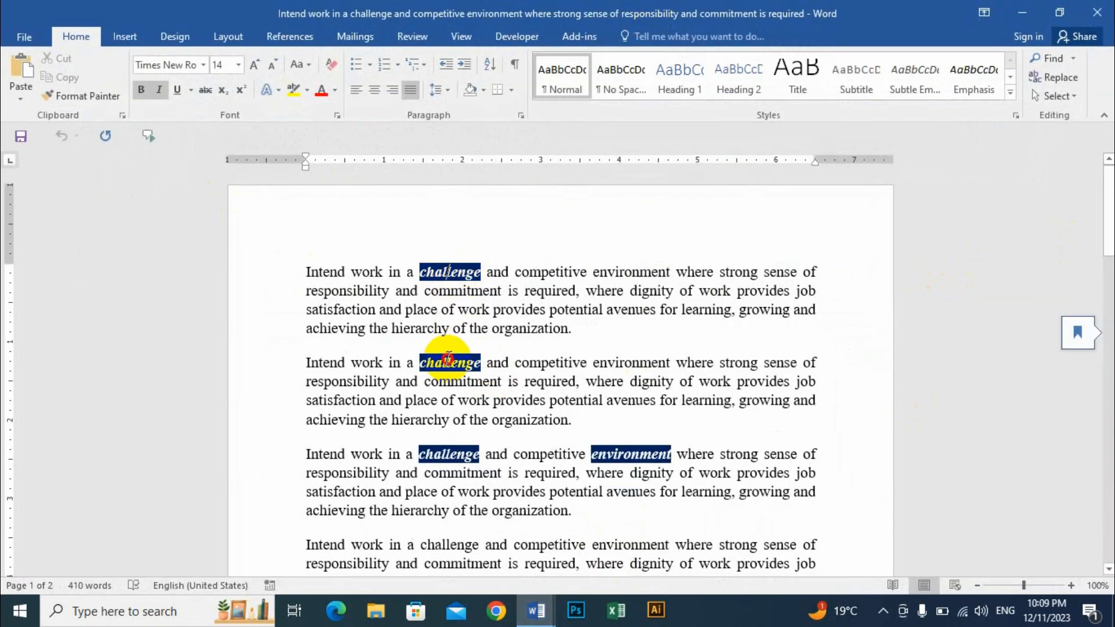
pyautogui.scroll(-2, 532, 432)
pyautogui.scroll(-7, 523, 426)
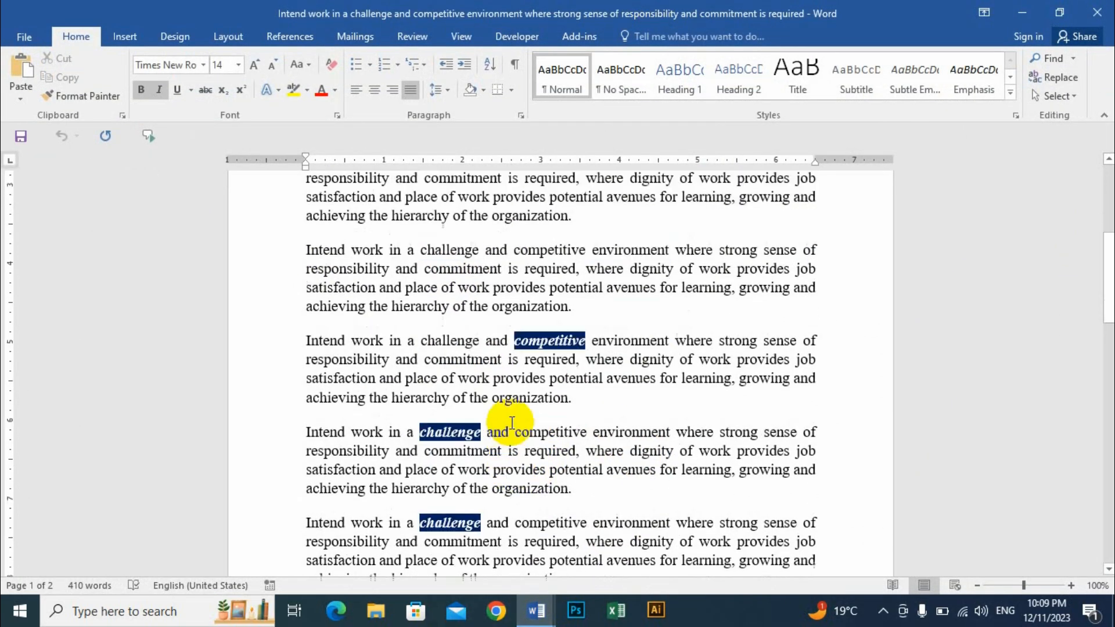
pyautogui.scroll(8, 505, 419)
pyautogui.scroll(1, 502, 421)
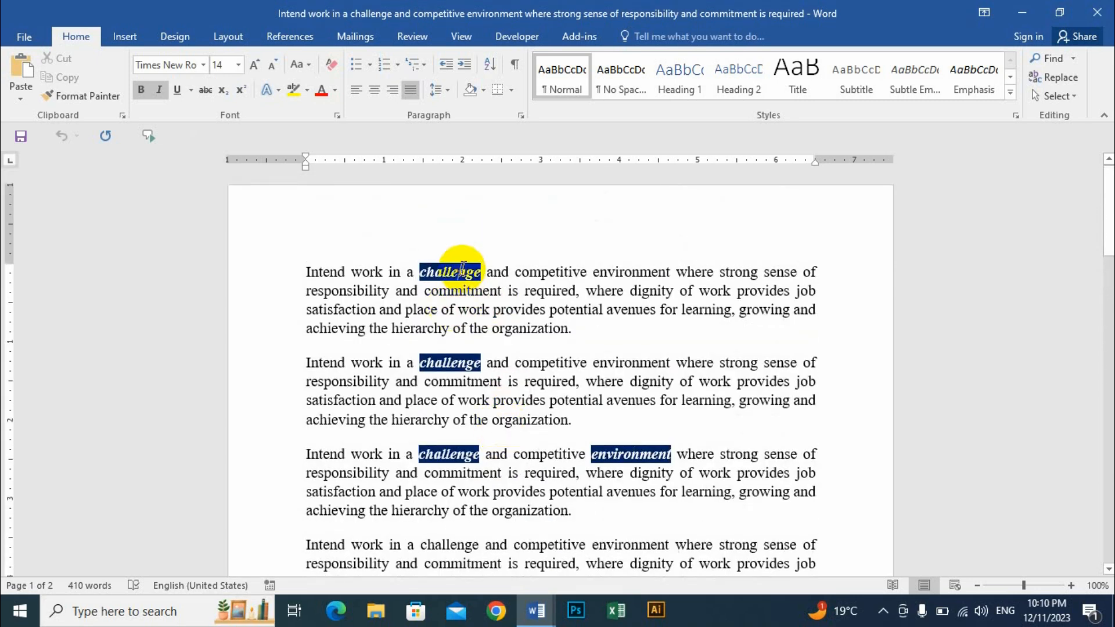
# Select all text with formatting similar to the word "challenge" in the first paragraph and check the selected words.
pyautogui.doubleClick(455, 362)
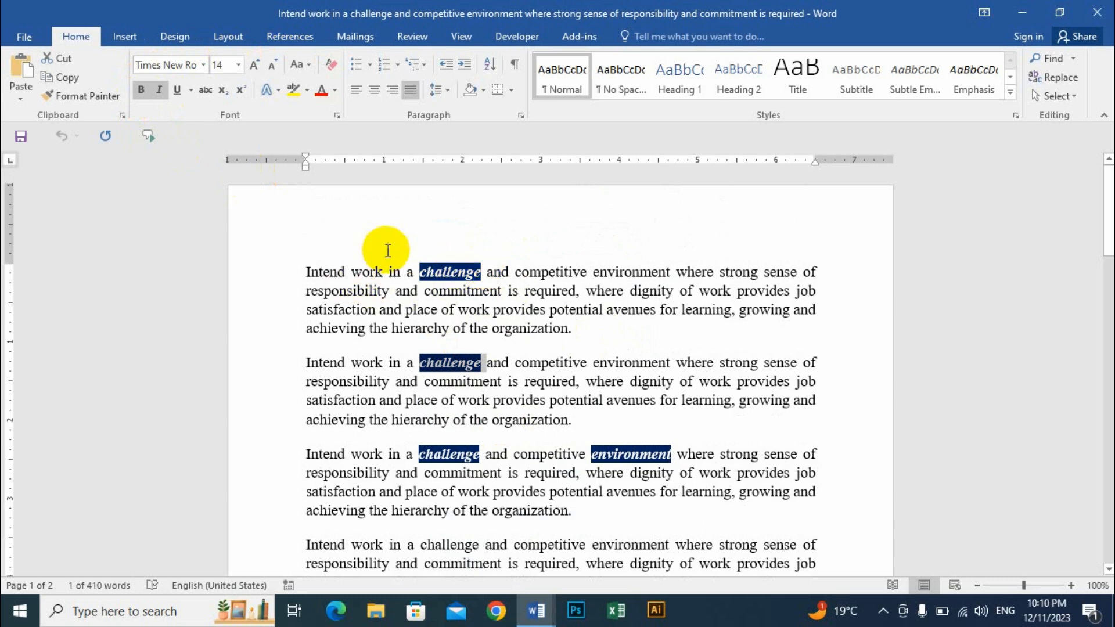
pyautogui.click(454, 271)
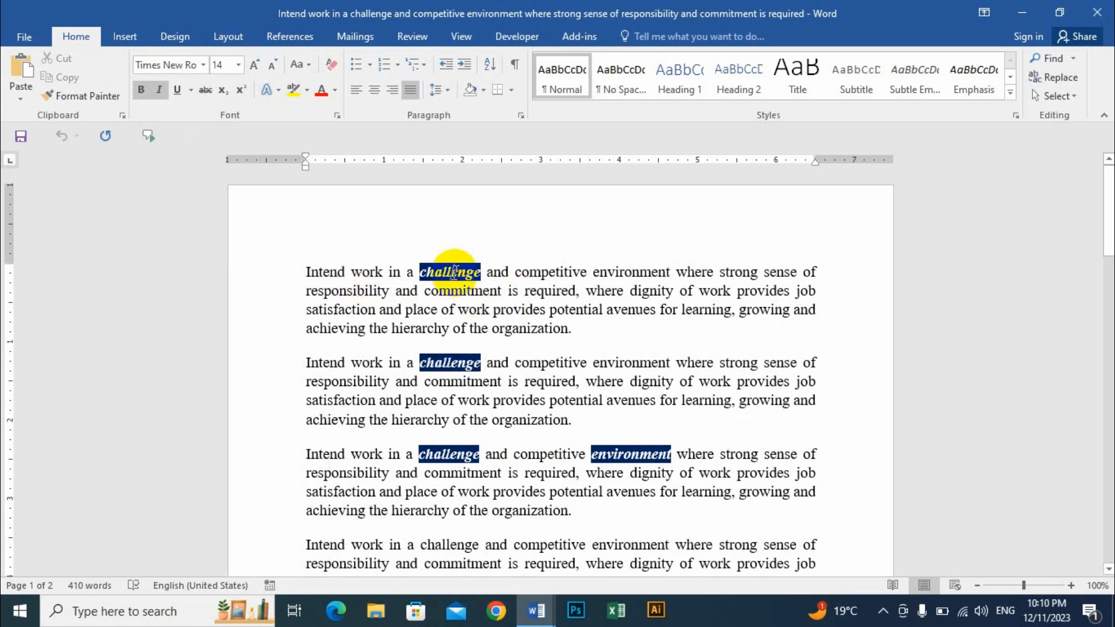
pyautogui.click(1067, 96)
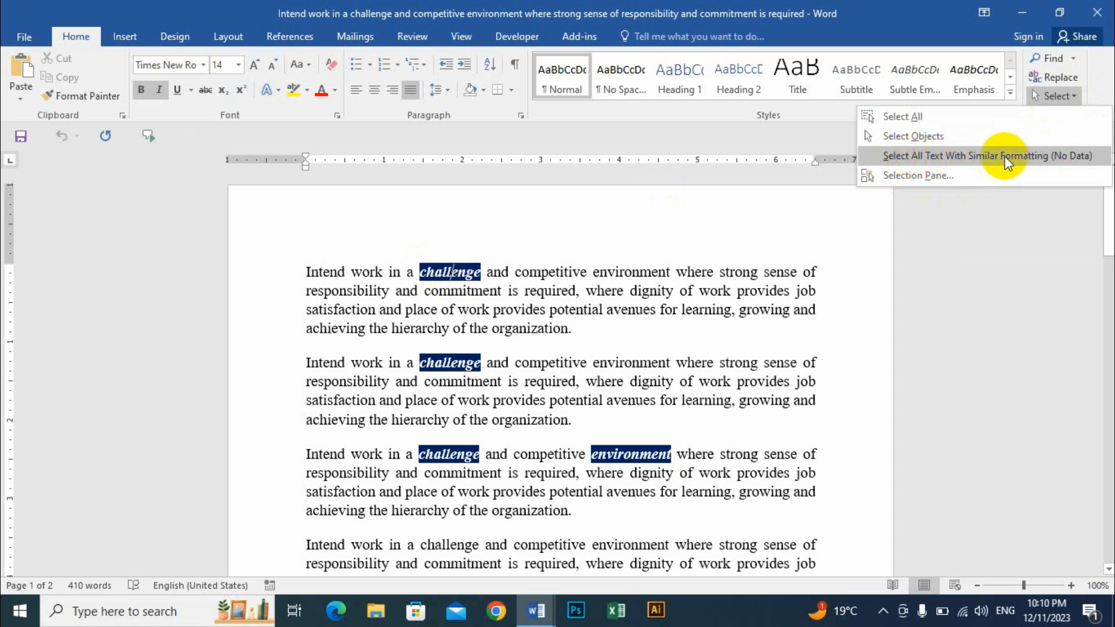
pyautogui.click(987, 156)
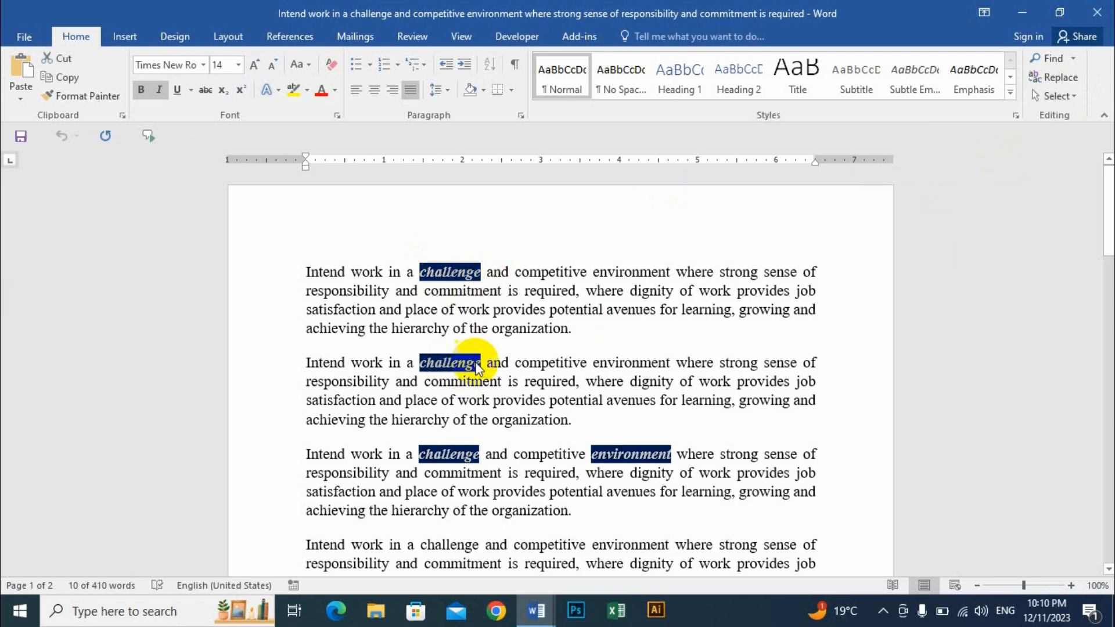
pyautogui.scroll(-6, 463, 325)
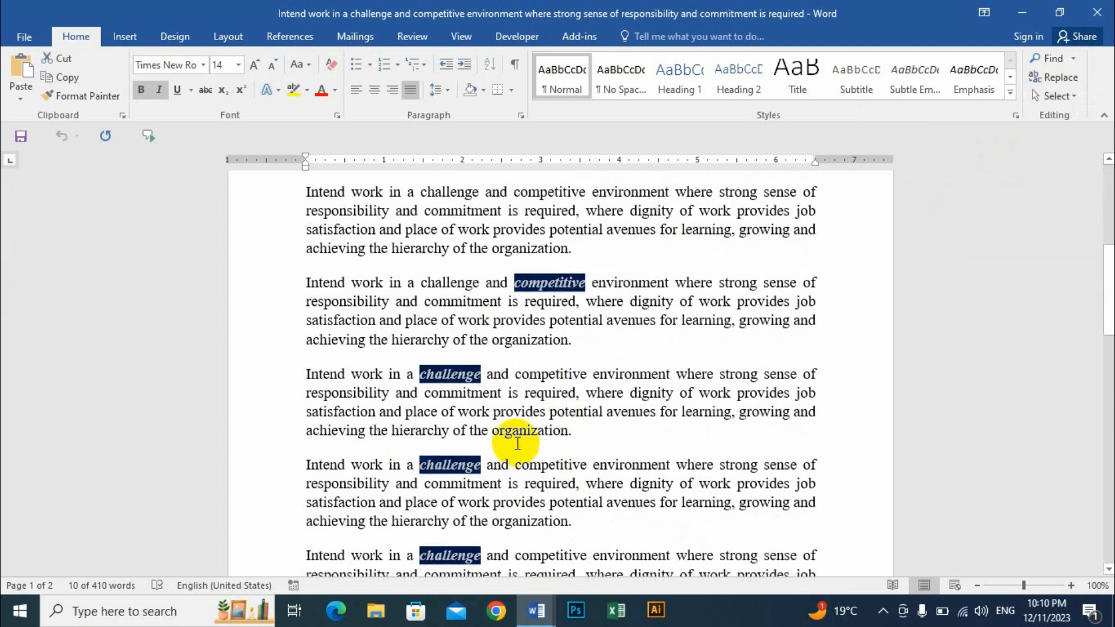
pyautogui.scroll(6, 557, 441)
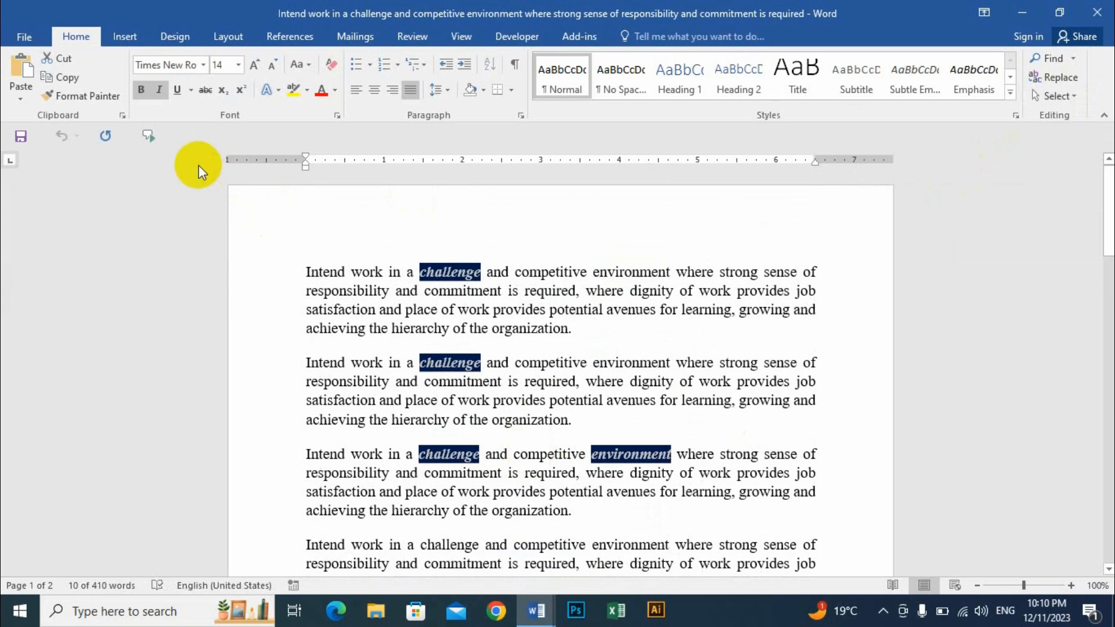
# Remove bold, italic and shading from the selected words and set their font color to black.
pyautogui.click(141, 89)
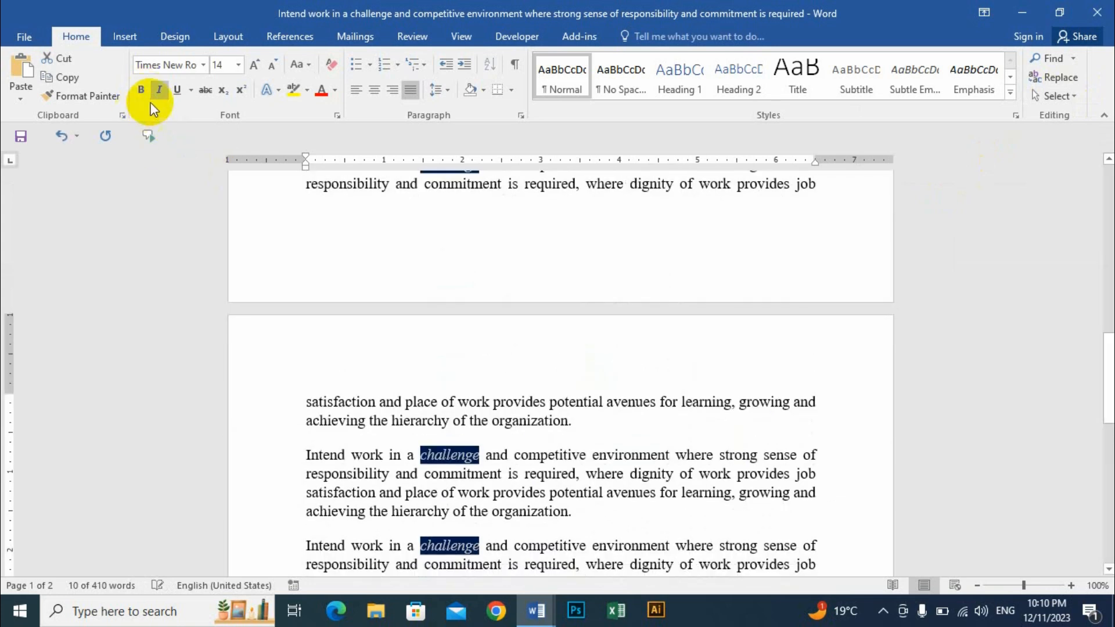
pyautogui.scroll(4, 259, 224)
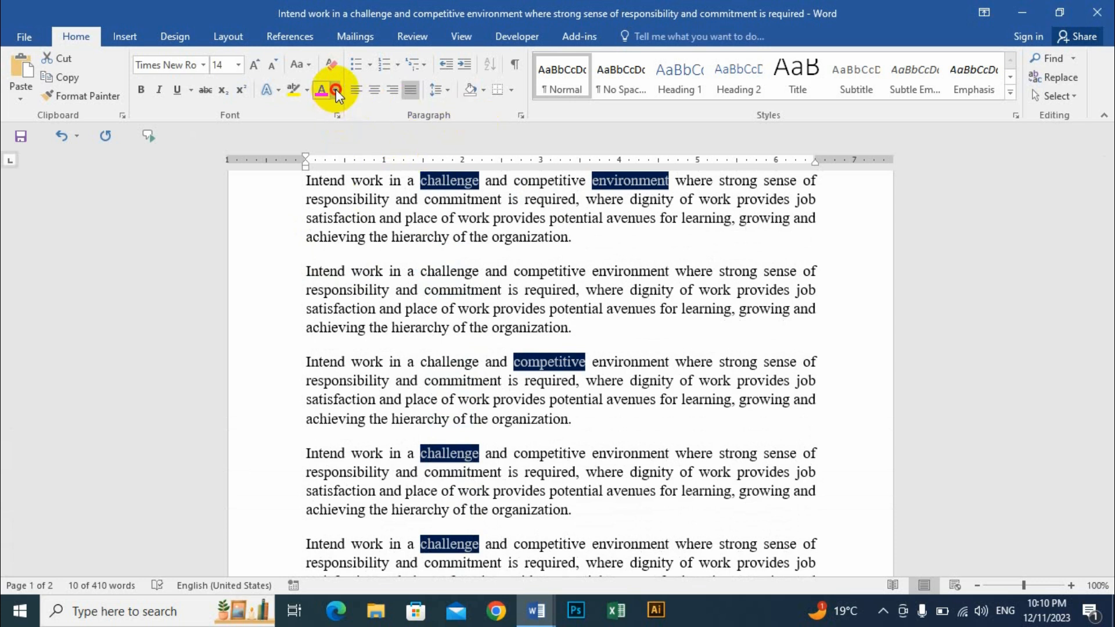
pyautogui.click(335, 90)
pyautogui.click(361, 110)
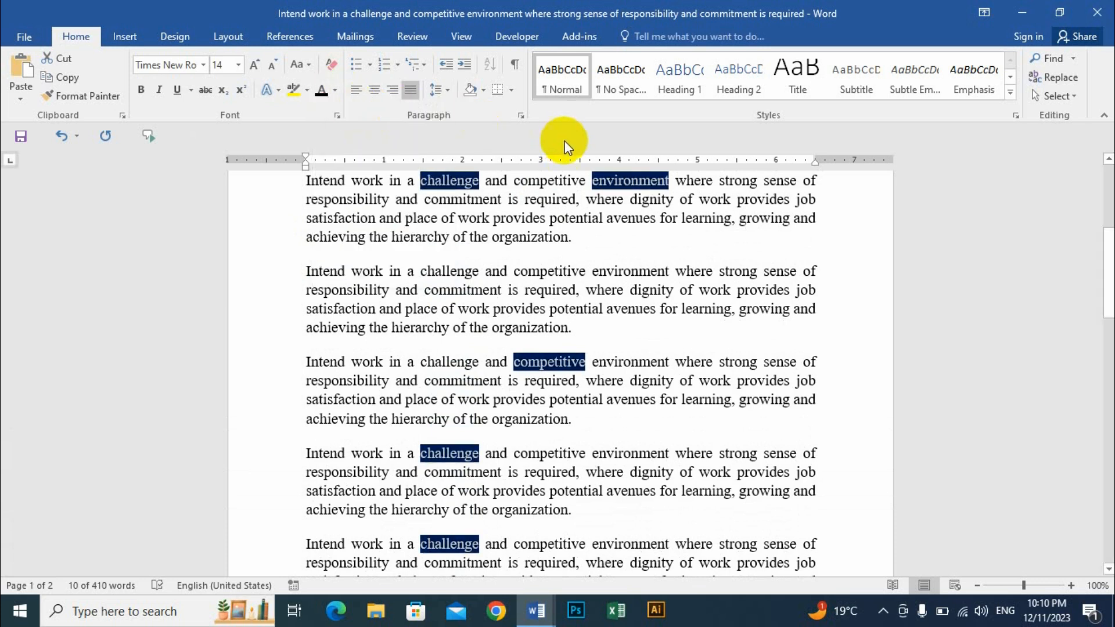
pyautogui.click(483, 91)
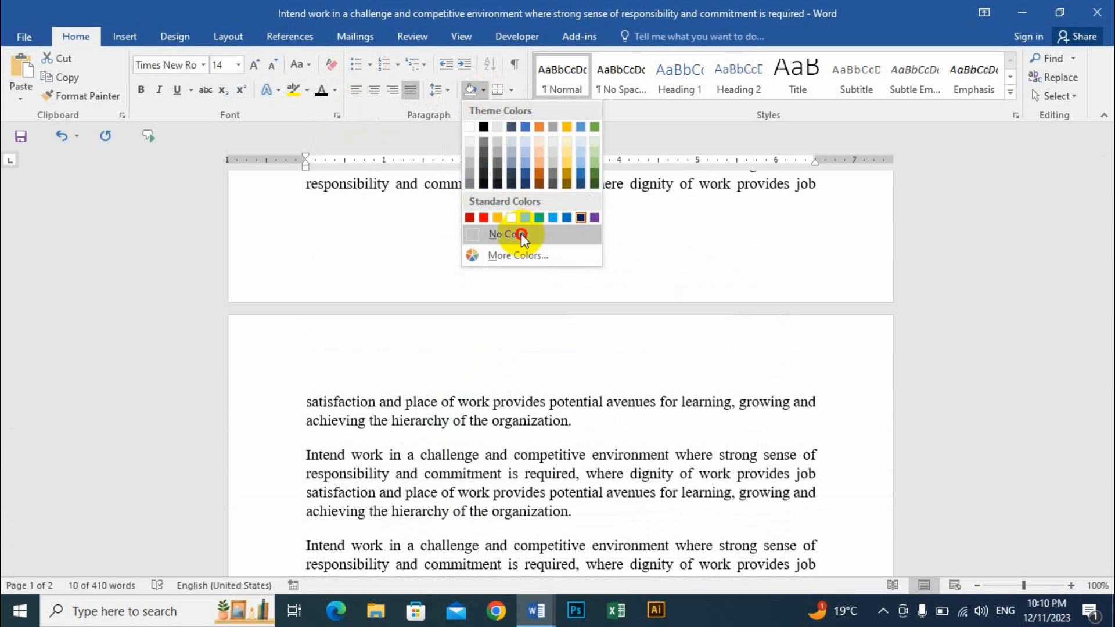
pyautogui.click(505, 238)
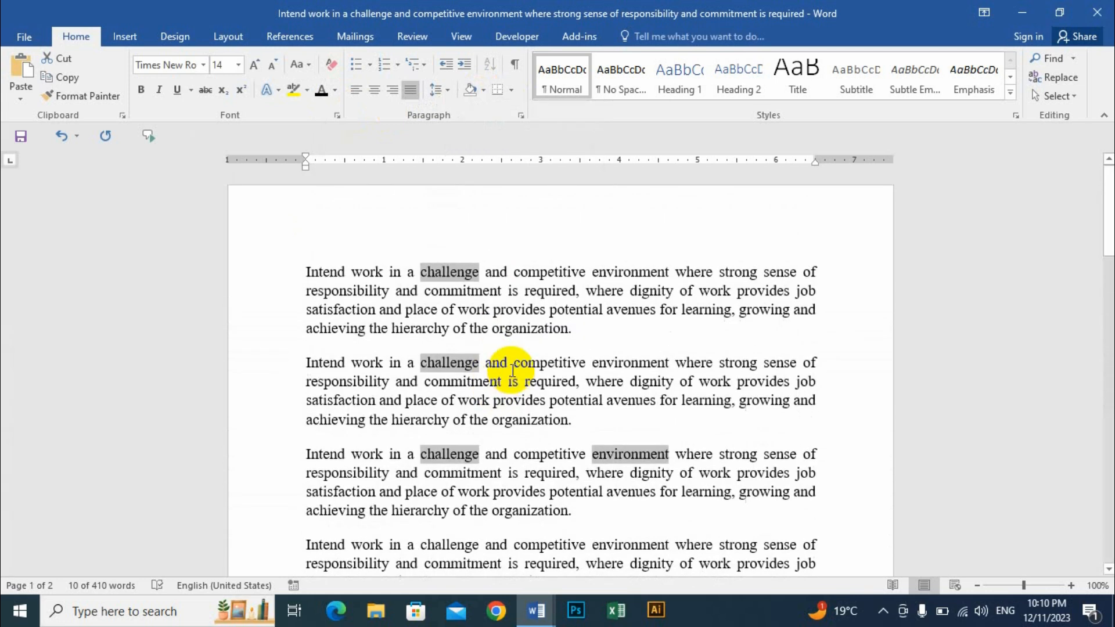
pyautogui.click(524, 291)
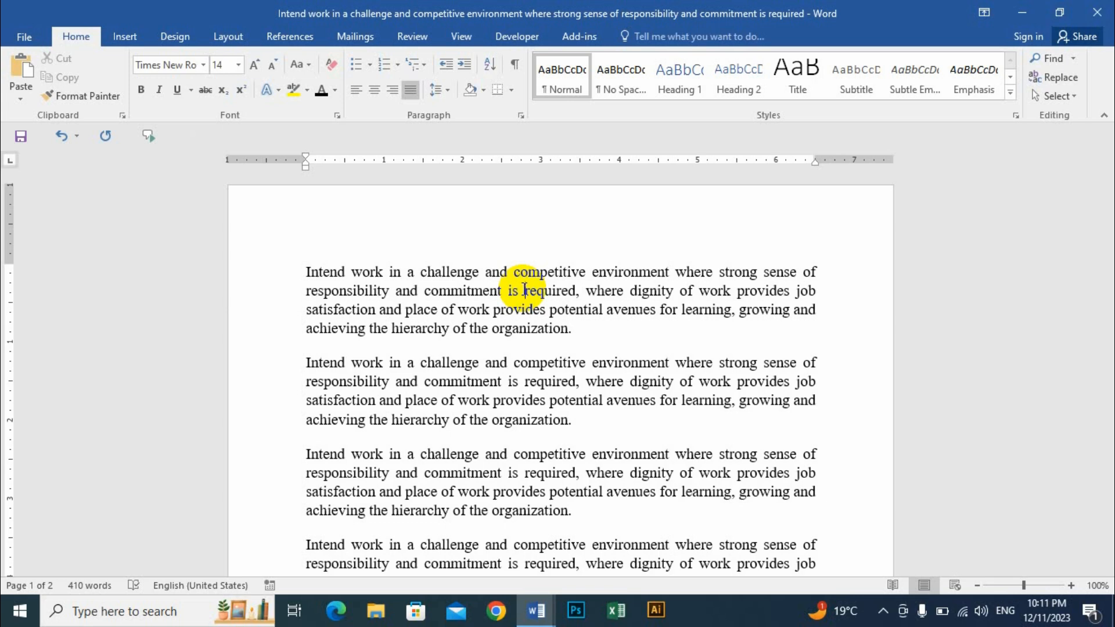
# Undo the shading, font color, italic and bold changes on the selected words.
pyautogui.hotkey('ctrl', 'z')
pyautogui.hotkey('ctrl', 'z')
pyautogui.hotkey('ctrl', 'z')
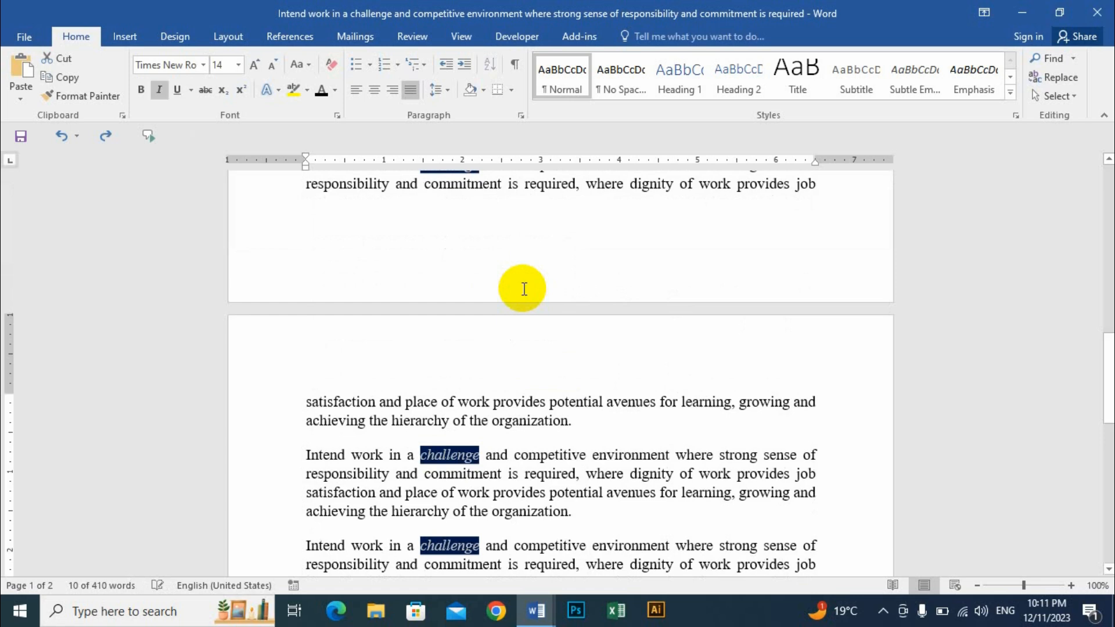
pyautogui.hotkey('ctrl', 'b')
pyautogui.scroll(13, 543, 398)
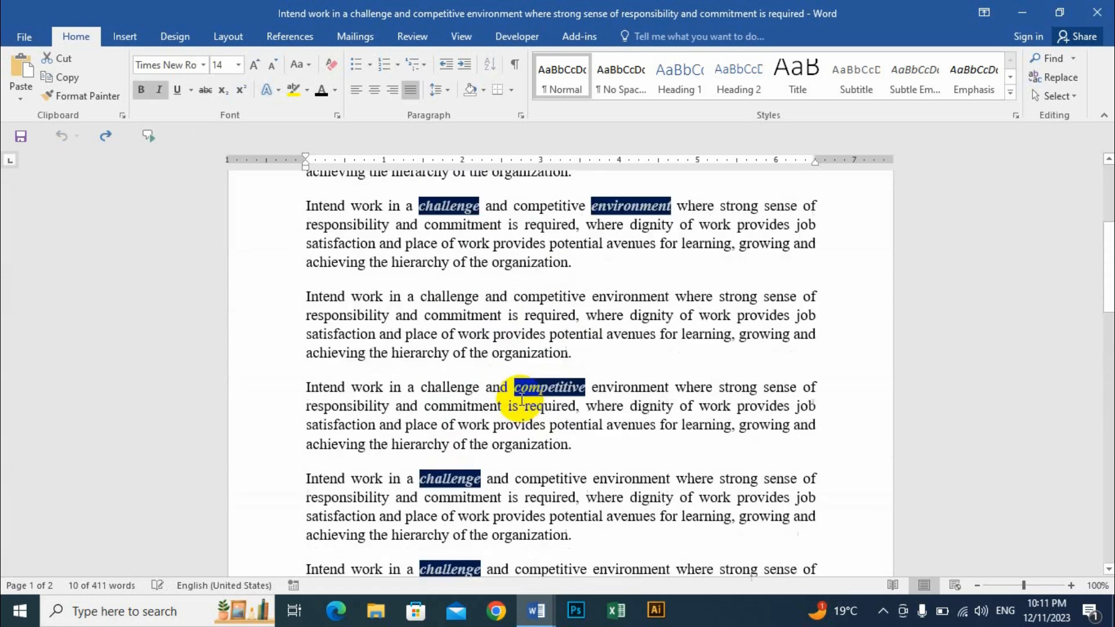
# Copy the plain formatting of "competitive" in the first paragraph with Format Painter and apply it across all the paragraphs.
pyautogui.moveTo(525, 291); pyautogui.dragTo(579, 277)
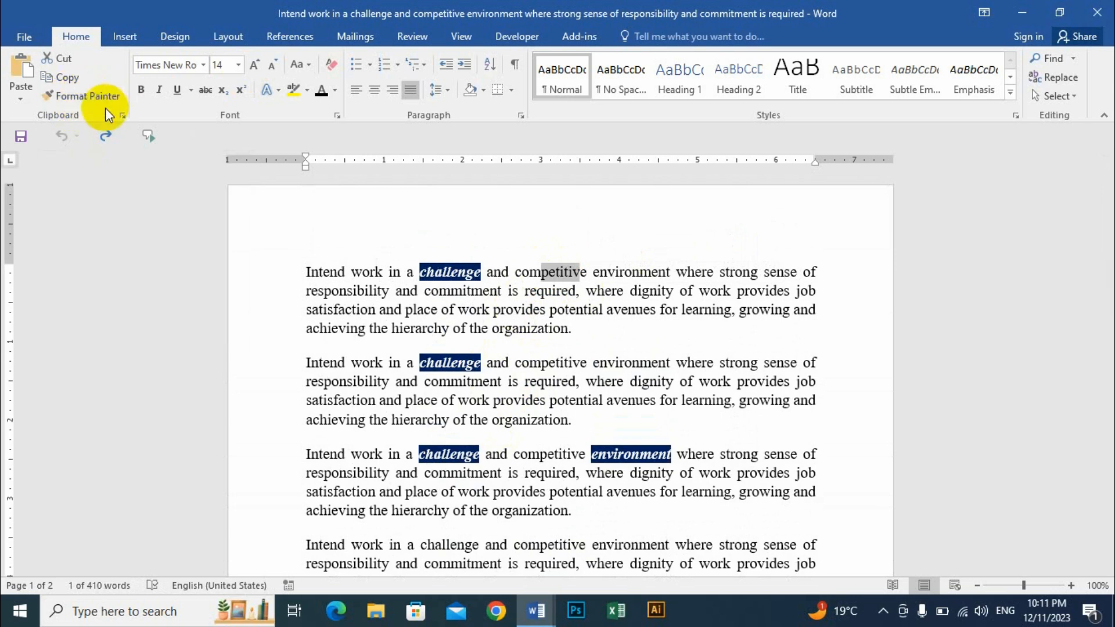
pyautogui.click(93, 96)
pyautogui.moveTo(406, 267)
pyautogui.mouseDown()
pyautogui.moveTo(503, 428)
pyautogui.moveTo(671, 616)
pyautogui.moveTo(652, 615)
pyautogui.moveTo(546, 383)
pyautogui.moveTo(511, 366)
pyautogui.mouseUp()
pyautogui.scroll(10, 441, 365)
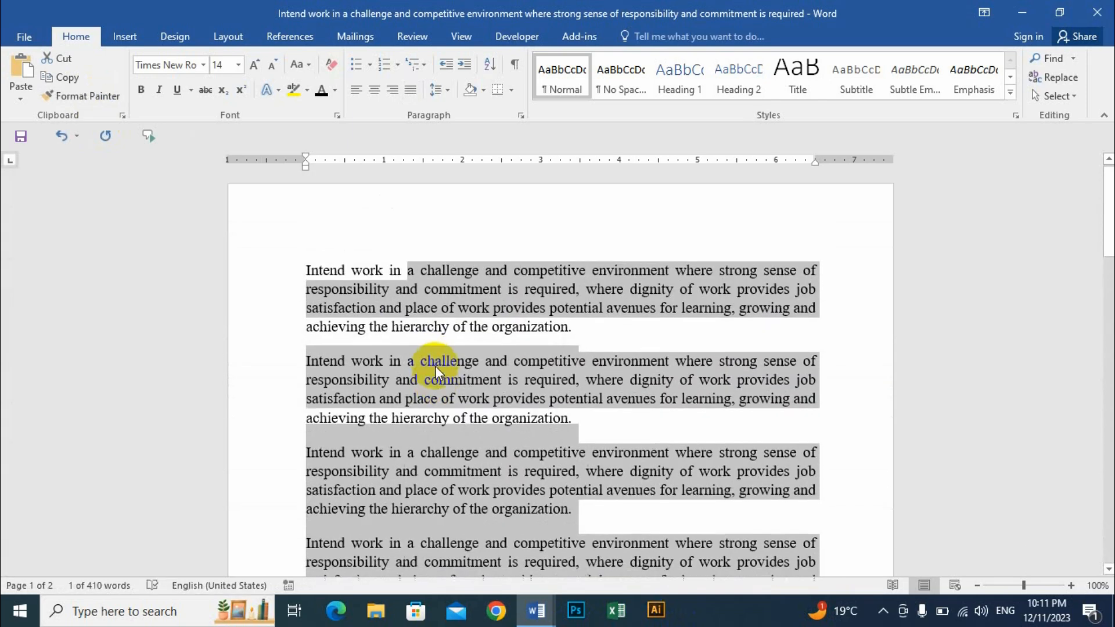
pyautogui.click(529, 290)
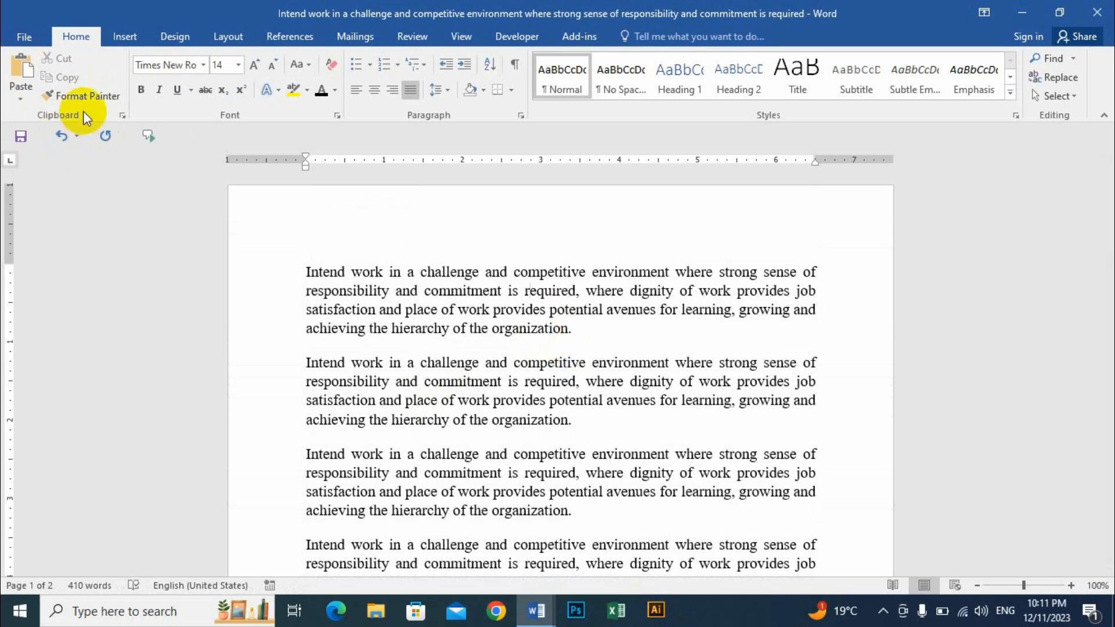
# Review the paragraphs on both pages to check that no specially formatted words remain.
pyautogui.click(1055, 96)
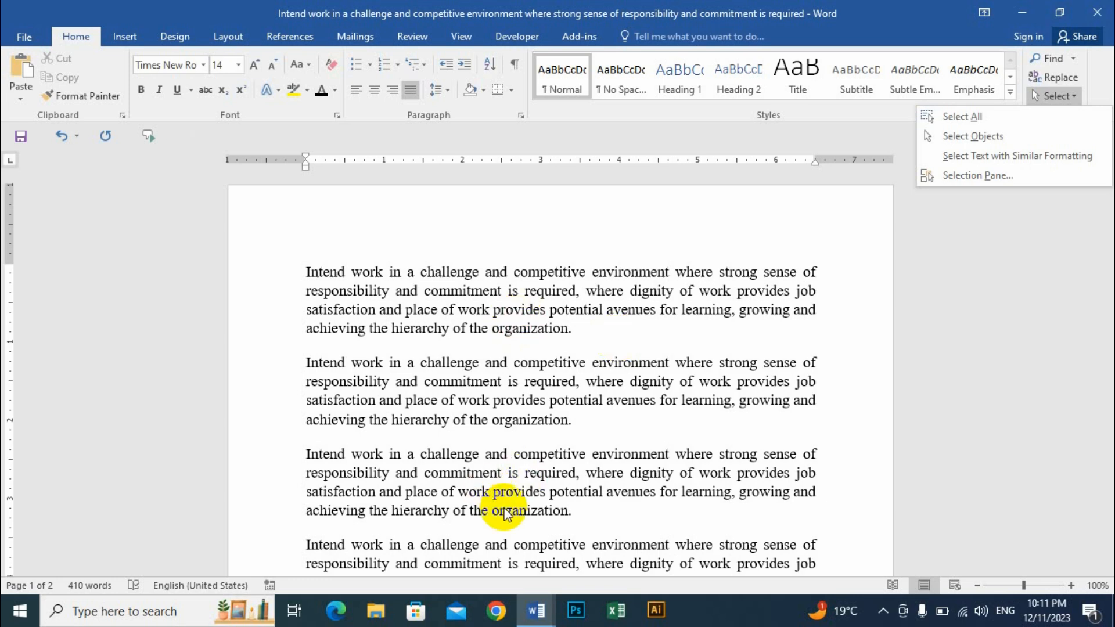
pyautogui.scroll(-2, 418, 460)
pyautogui.scroll(-8, 409, 455)
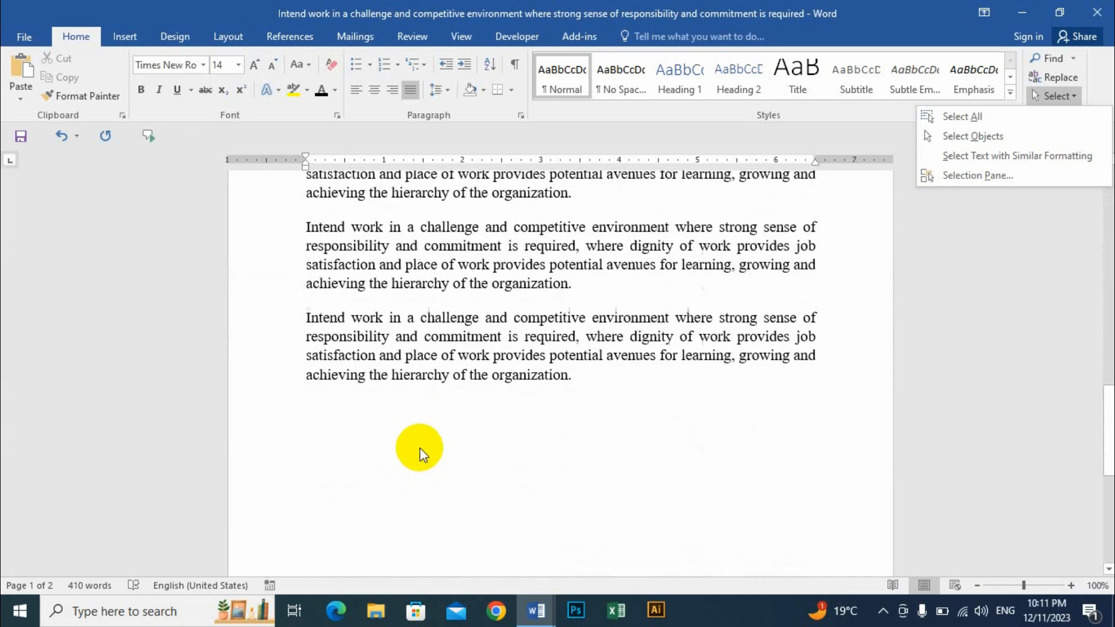
pyautogui.click(432, 465)
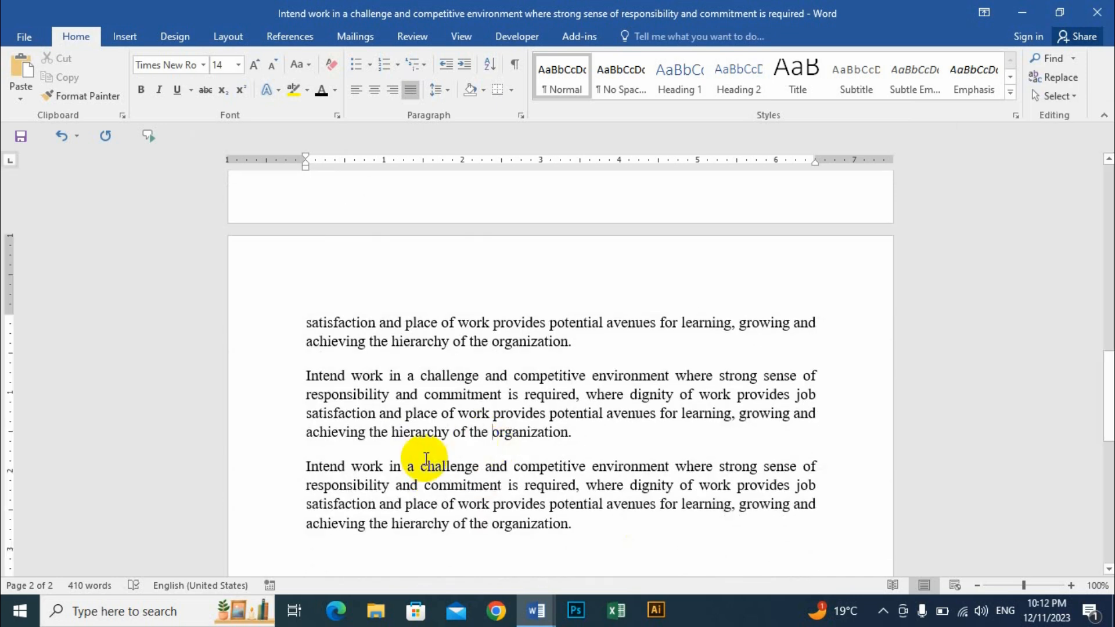
pyautogui.scroll(-5, 368, 443)
pyautogui.scroll(2, 355, 412)
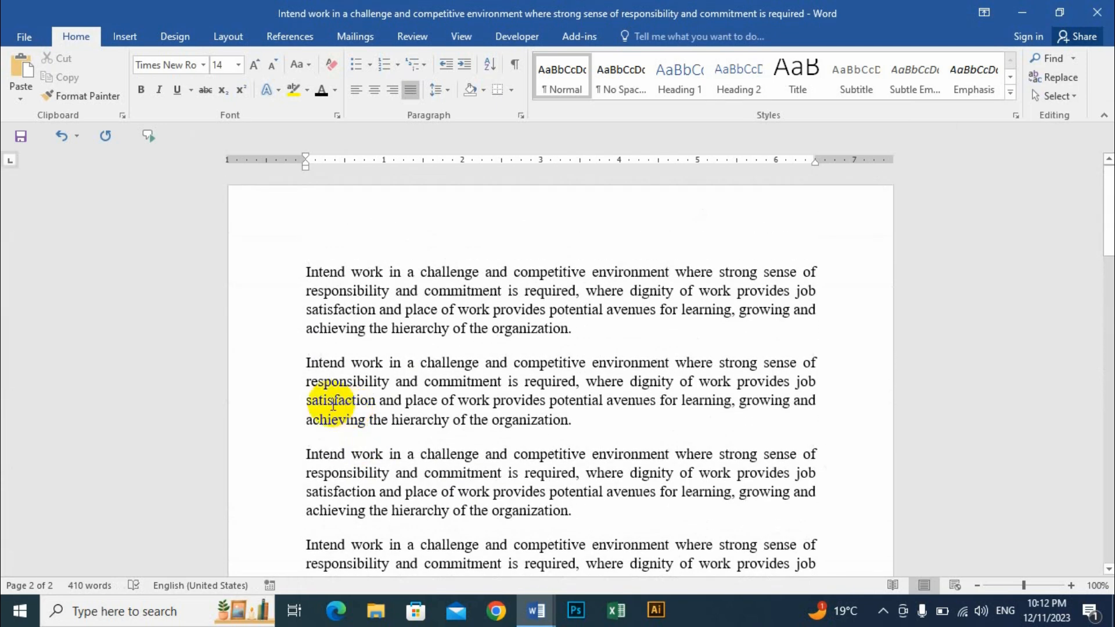
# Select all the paragraphs after the first one and apply the Hidden font effect to them.
pyautogui.click(306, 272)
pyautogui.moveTo(307, 361); pyautogui.dragTo(431, 372)
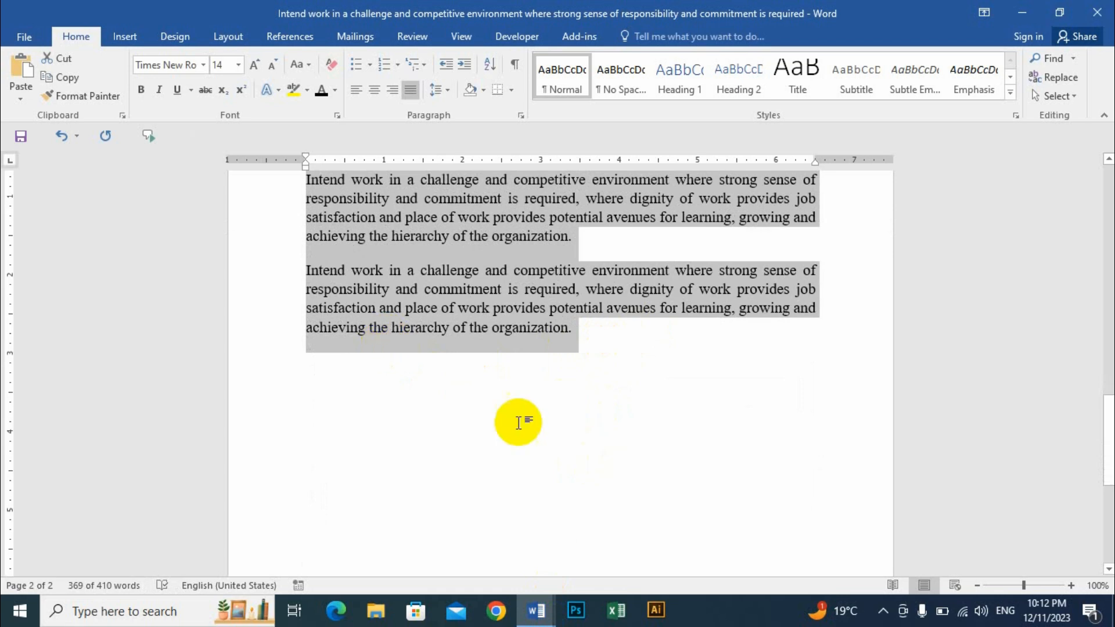
pyautogui.scroll(10, 448, 370)
pyautogui.scroll(10, 432, 370)
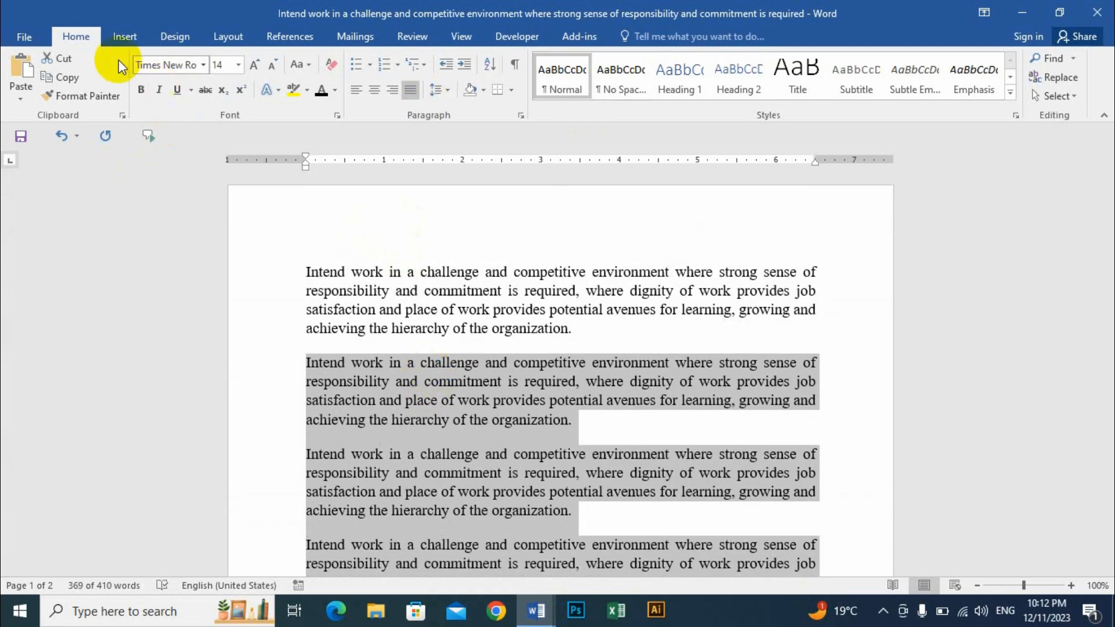
pyautogui.click(338, 116)
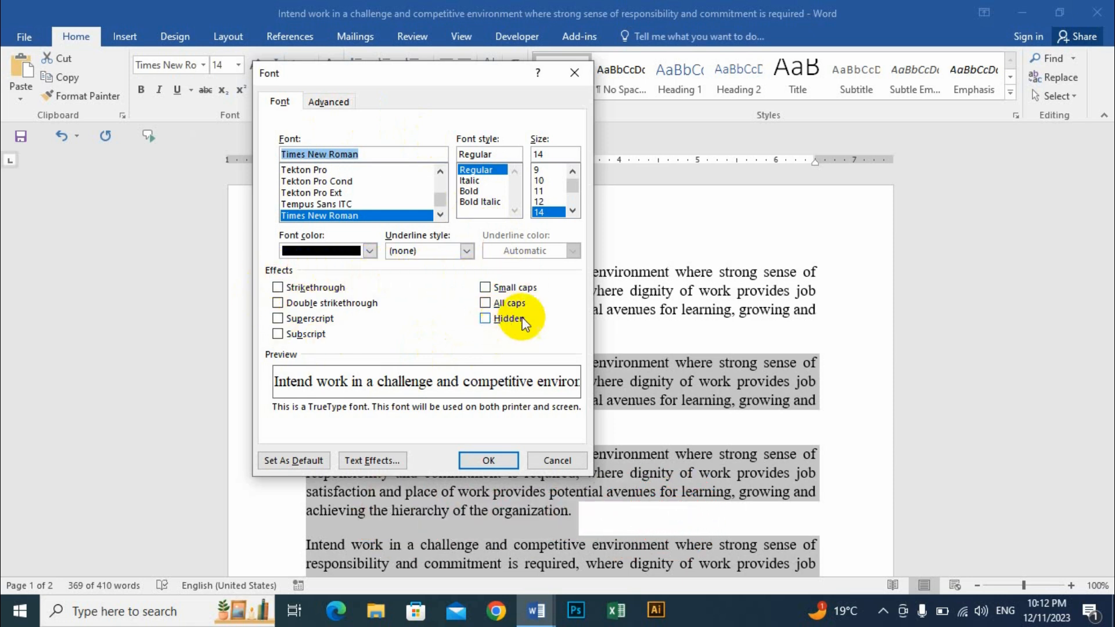
pyautogui.click(486, 318)
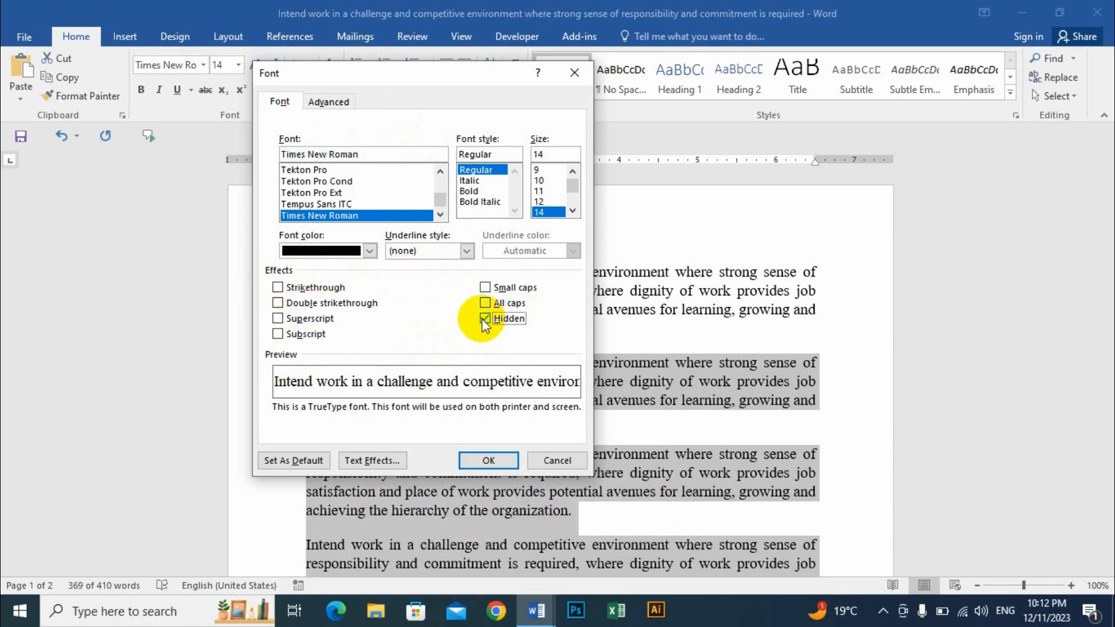
pyautogui.click(490, 462)
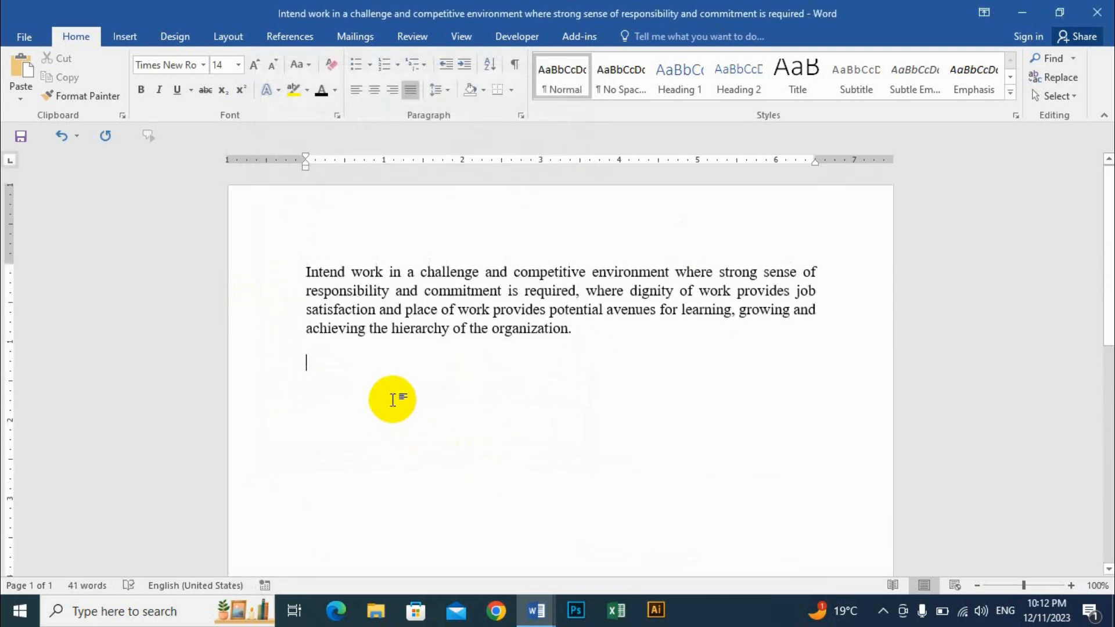
# Save and close the "Intend work in a challenge" document, and reopen it from the recent documents.
pyautogui.click(21, 136)
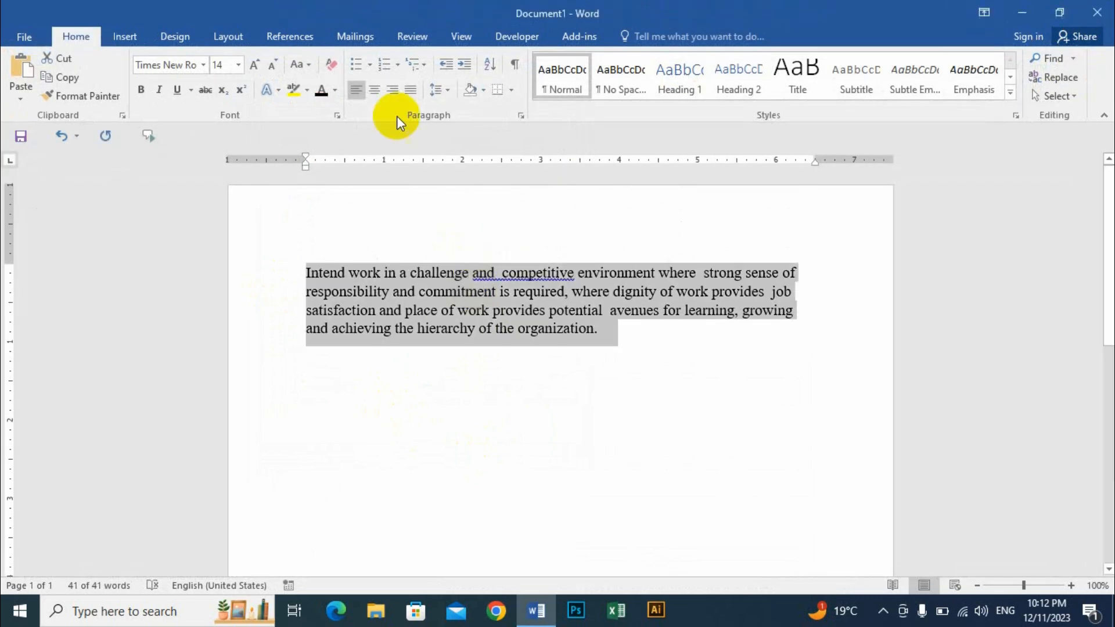
pyautogui.click(24, 39)
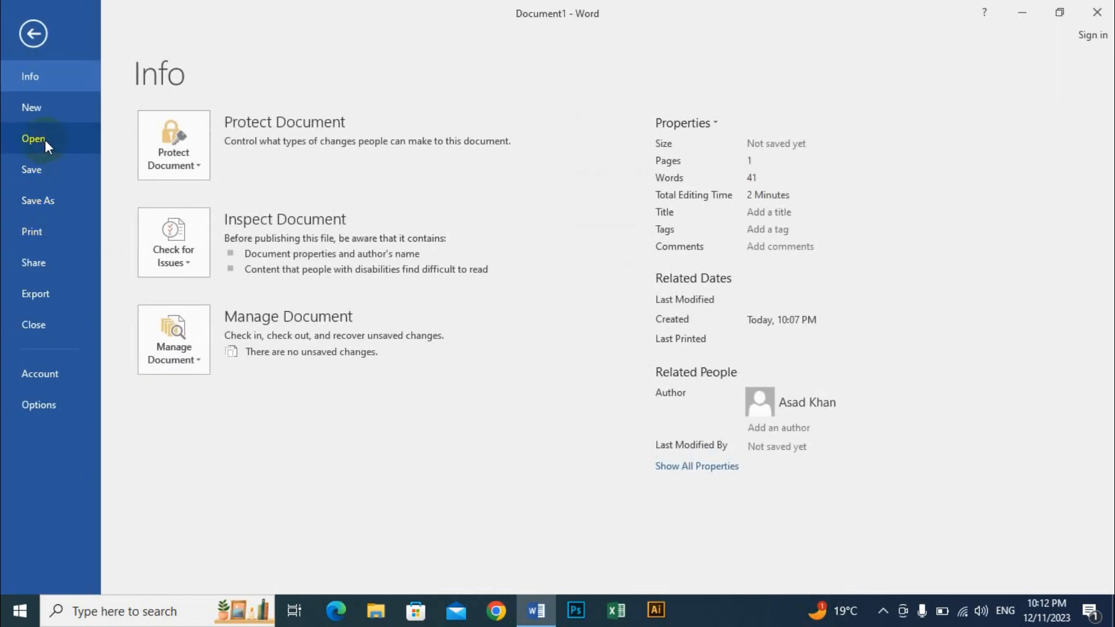
pyautogui.click(44, 139)
pyautogui.click(517, 162)
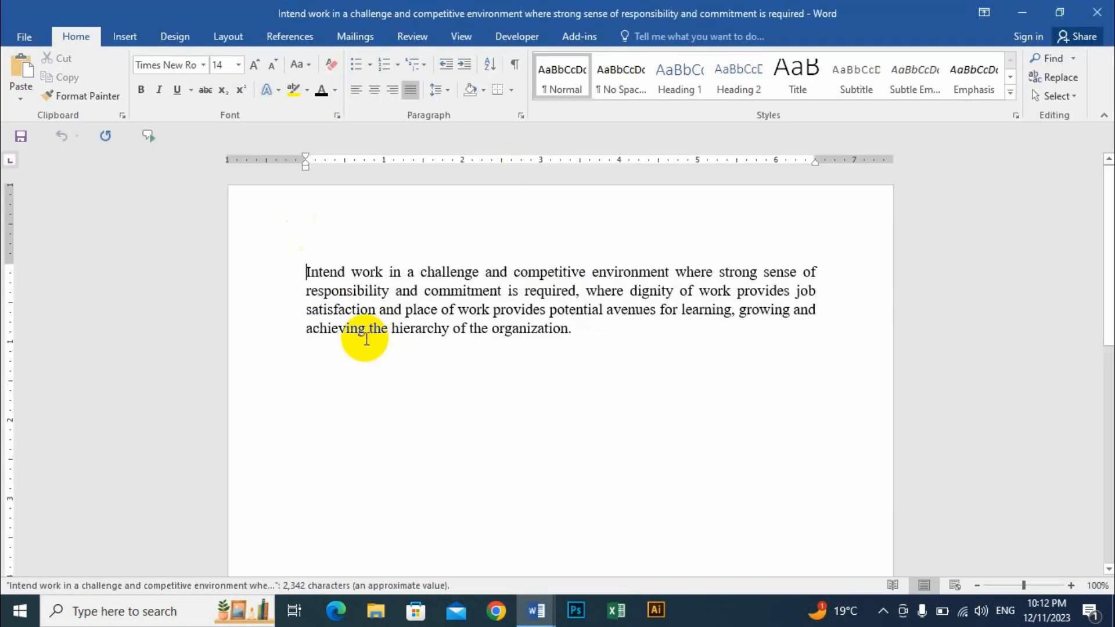
# Select the visible text and look through the page to check for any trace of the hidden paragraphs.
pyautogui.moveTo(308, 269); pyautogui.dragTo(677, 415)
pyautogui.scroll(-7, 448, 407)
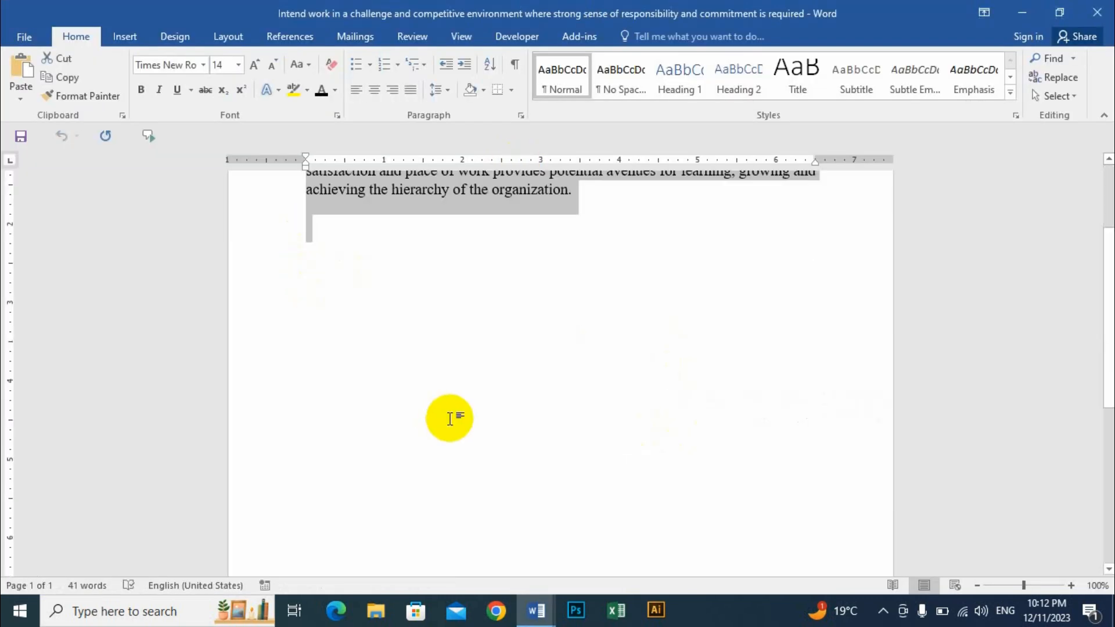
pyautogui.scroll(8, 447, 396)
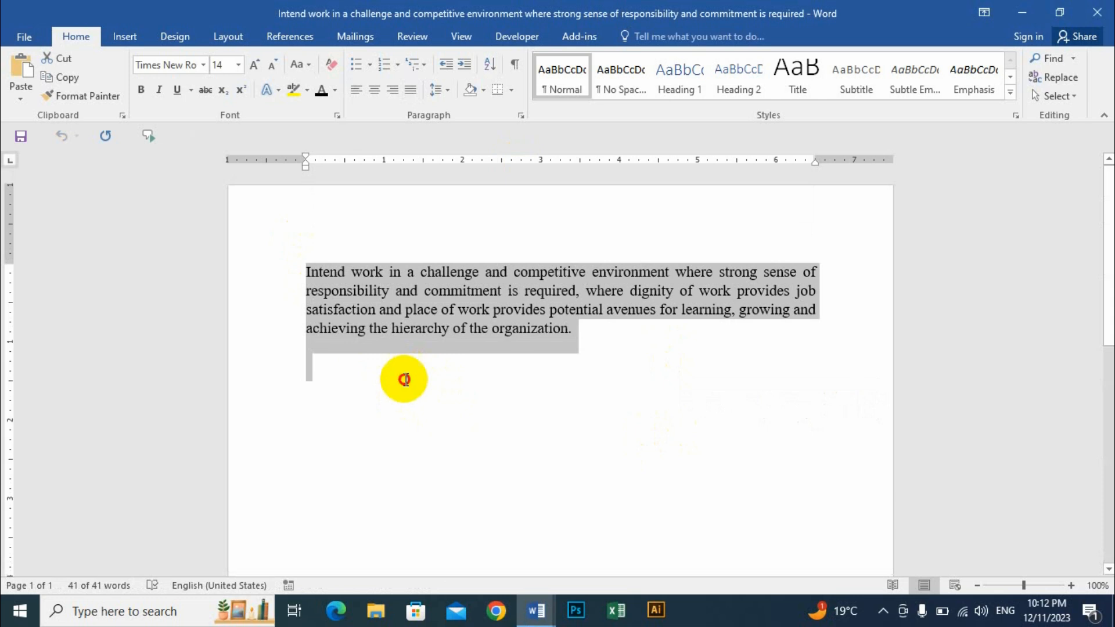
pyautogui.click(403, 378)
pyautogui.moveTo(596, 334); pyautogui.dragTo(226, 264)
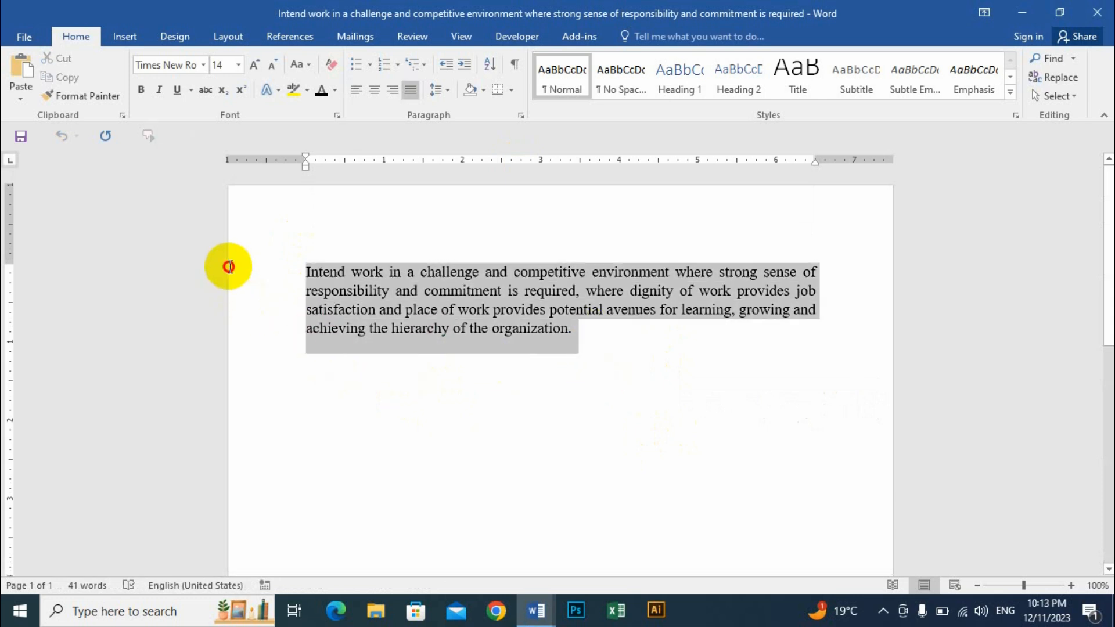
pyautogui.click(316, 391)
pyautogui.click(317, 361)
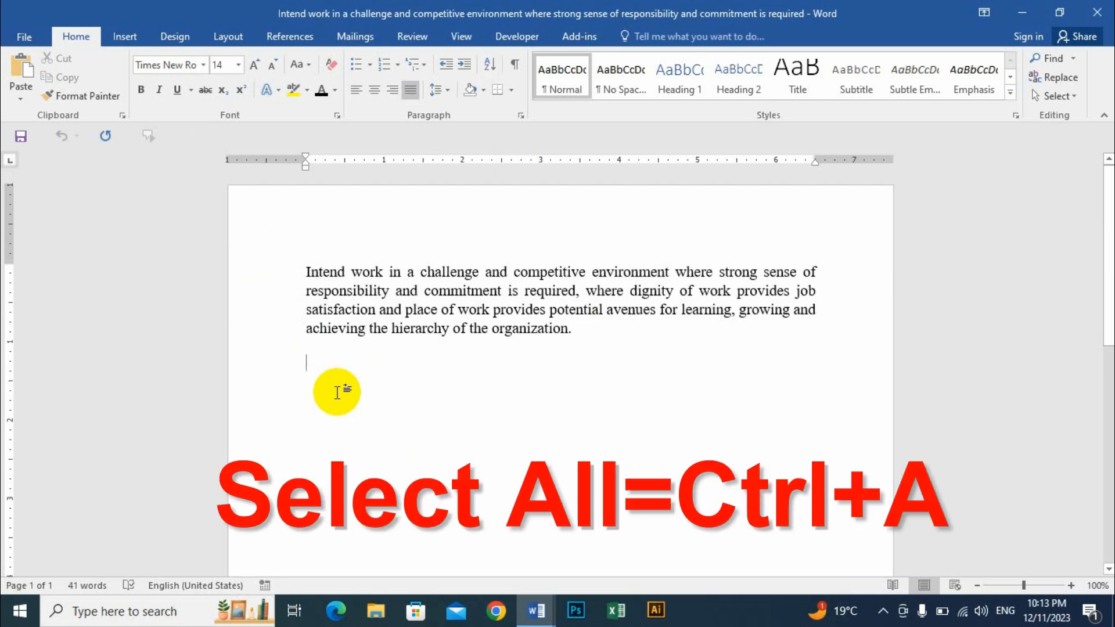
# Select the whole document and turn off the Hidden font effect for all its text.
pyautogui.hotkey('ctrl', 'a')
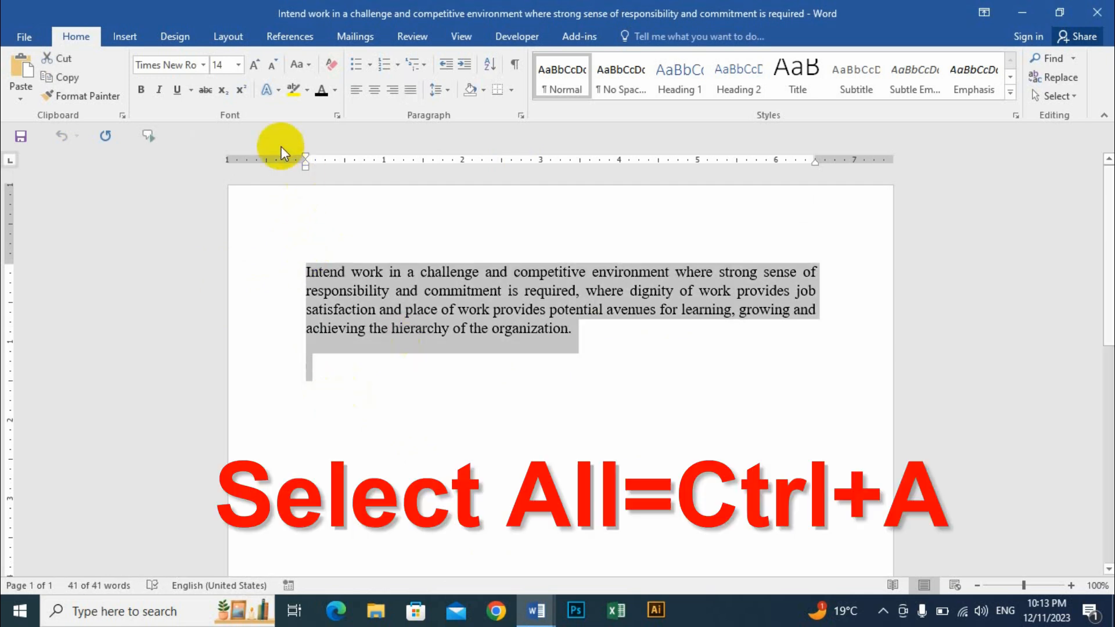
pyautogui.click(336, 117)
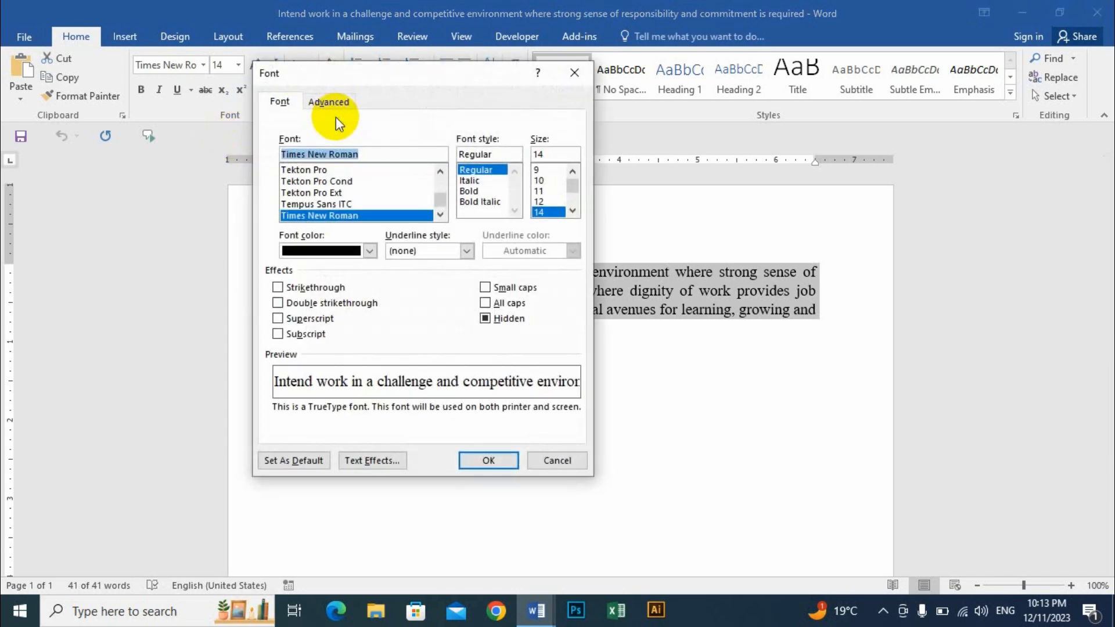
pyautogui.click(498, 319)
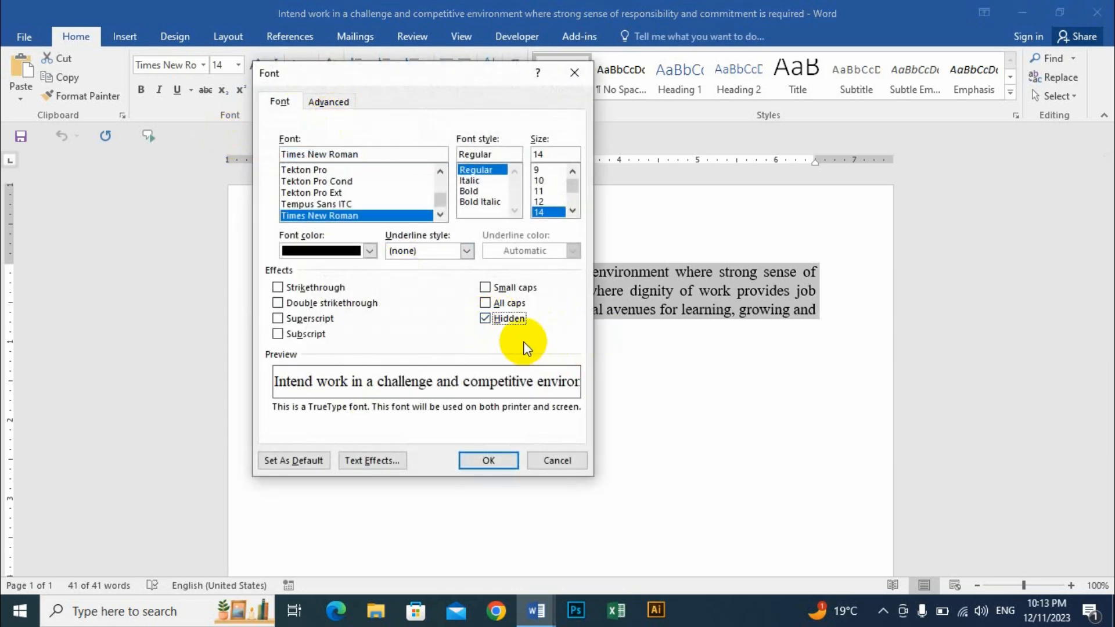
pyautogui.click(494, 460)
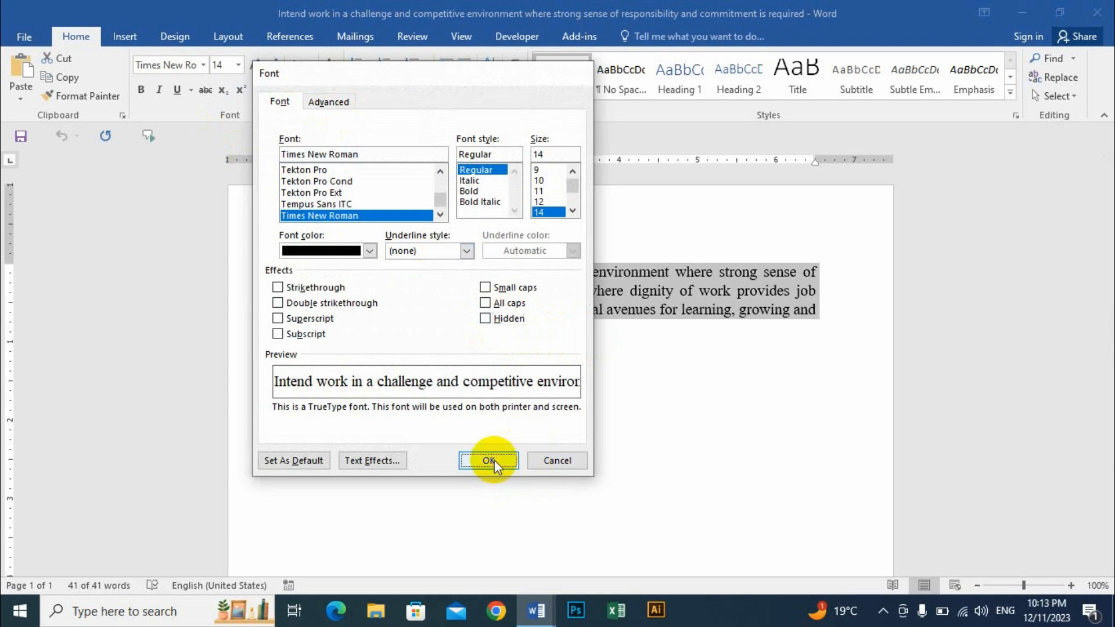
pyautogui.scroll(-10, 464, 423)
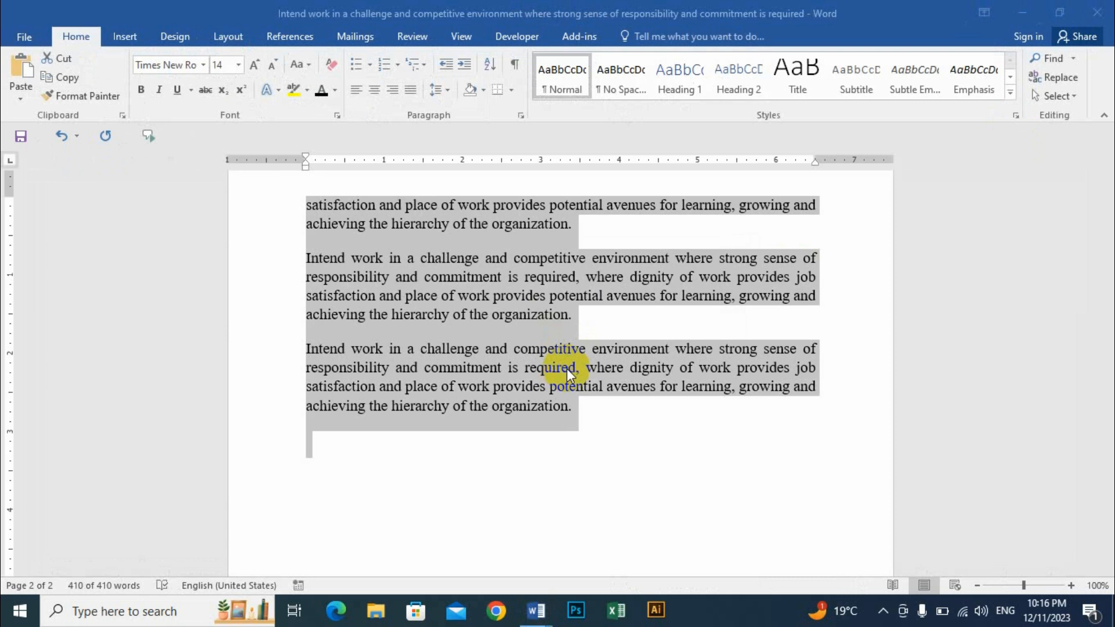
# Create a blank document with two page breaks and check its pages in the print preview.
pyautogui.hotkey('ctrl', 'n')
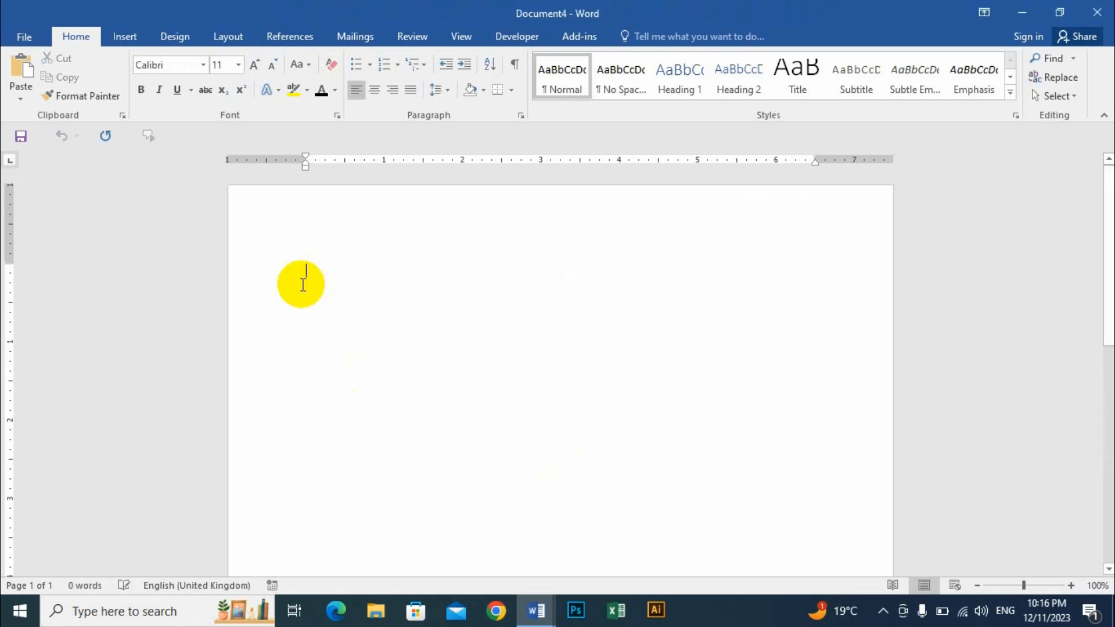
pyautogui.hotkey('ctrl', 'Return')
pyautogui.hotkey('ctrl', 'Return')
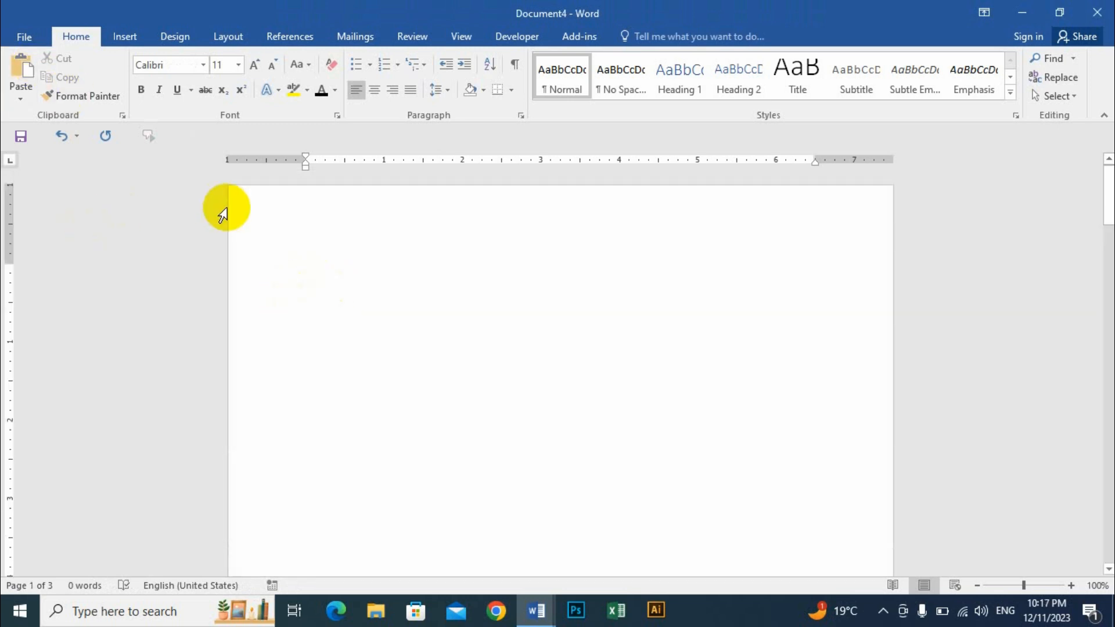
pyautogui.hotkey('ctrl', 'p')
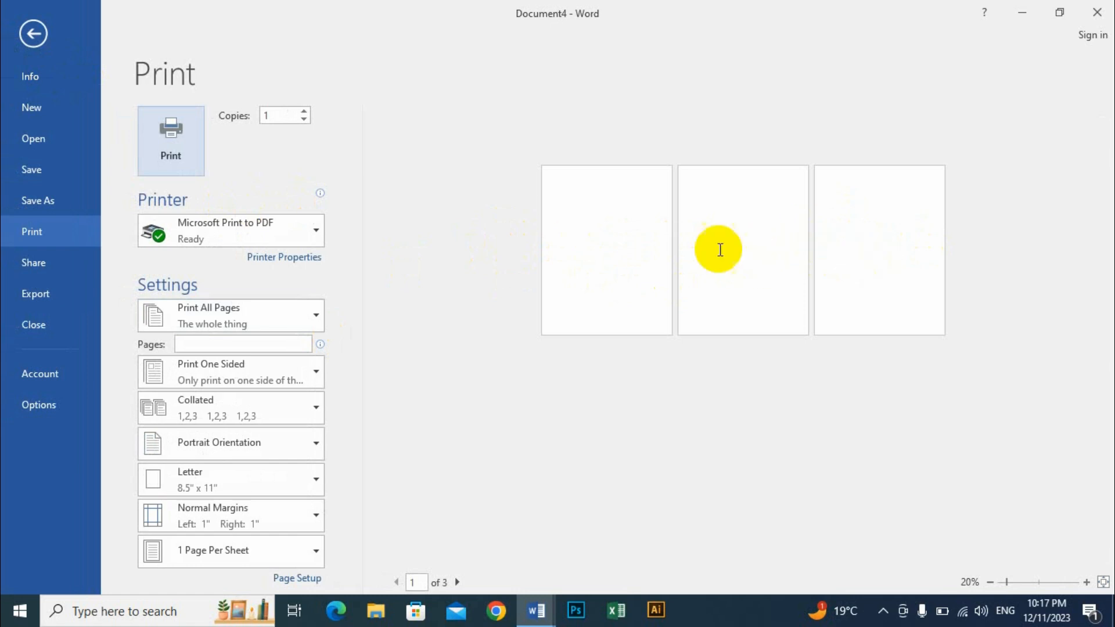
pyautogui.click(33, 36)
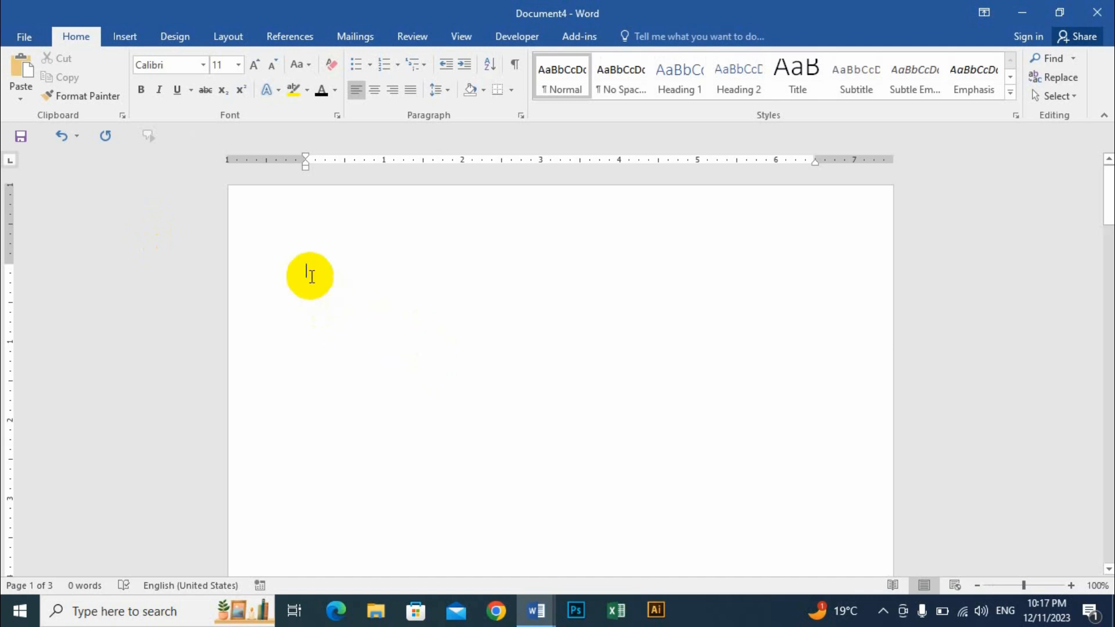
# Insert a Next Page section break on the first page.
pyautogui.click(226, 40)
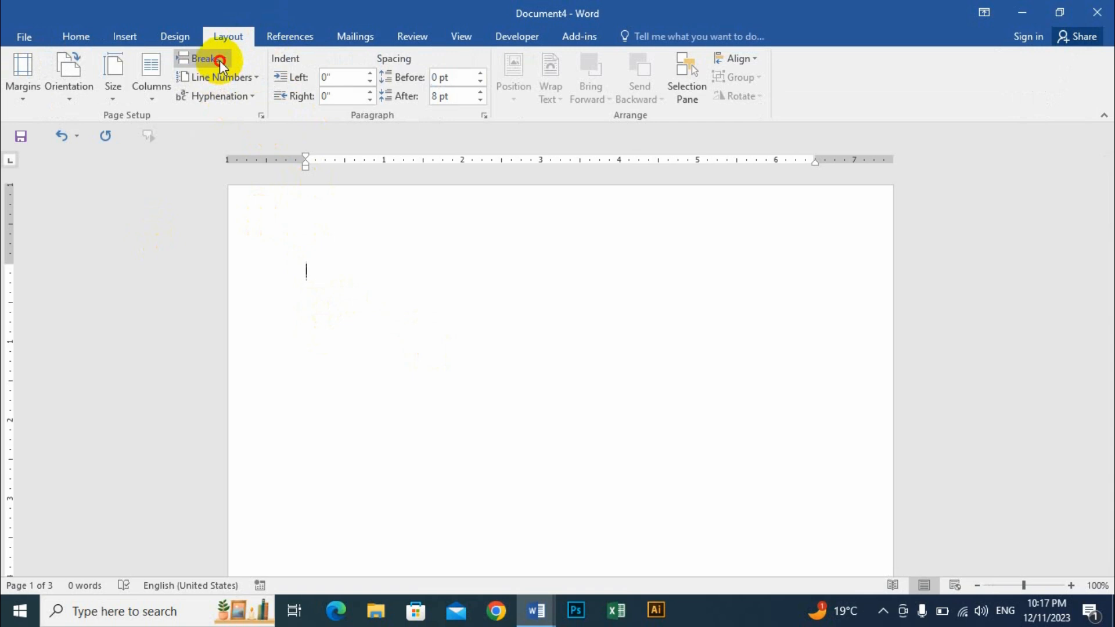
pyautogui.click(220, 61)
pyautogui.click(252, 277)
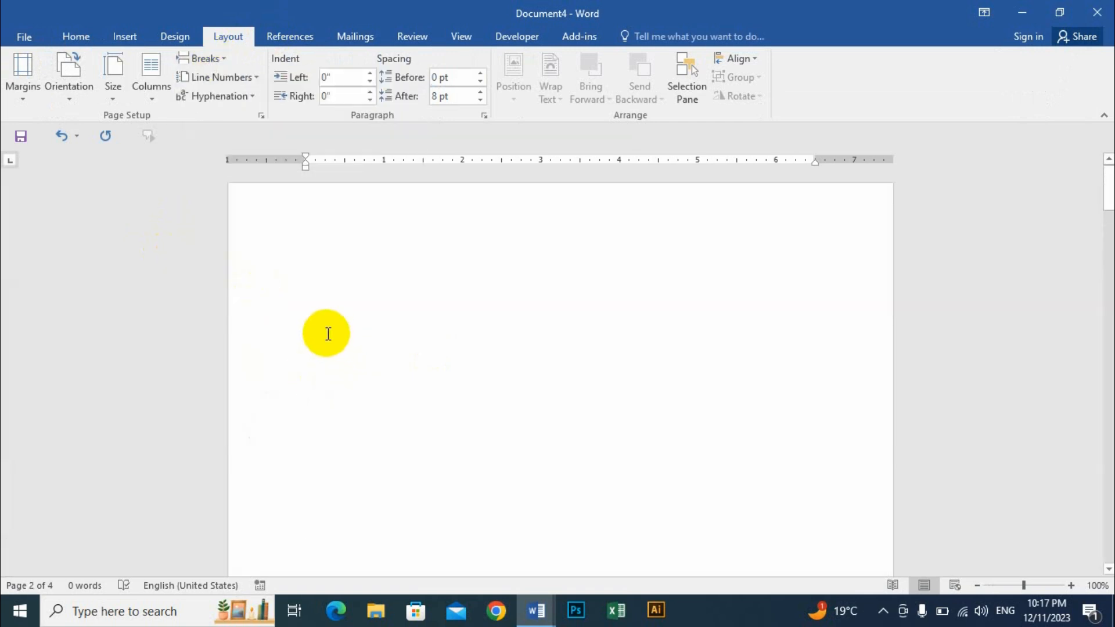
# Set the first page's paper size to Legal (8.5" x 14") and check the page sizes in the print preview.
pyautogui.scroll(1, 328, 334)
pyautogui.click(359, 298)
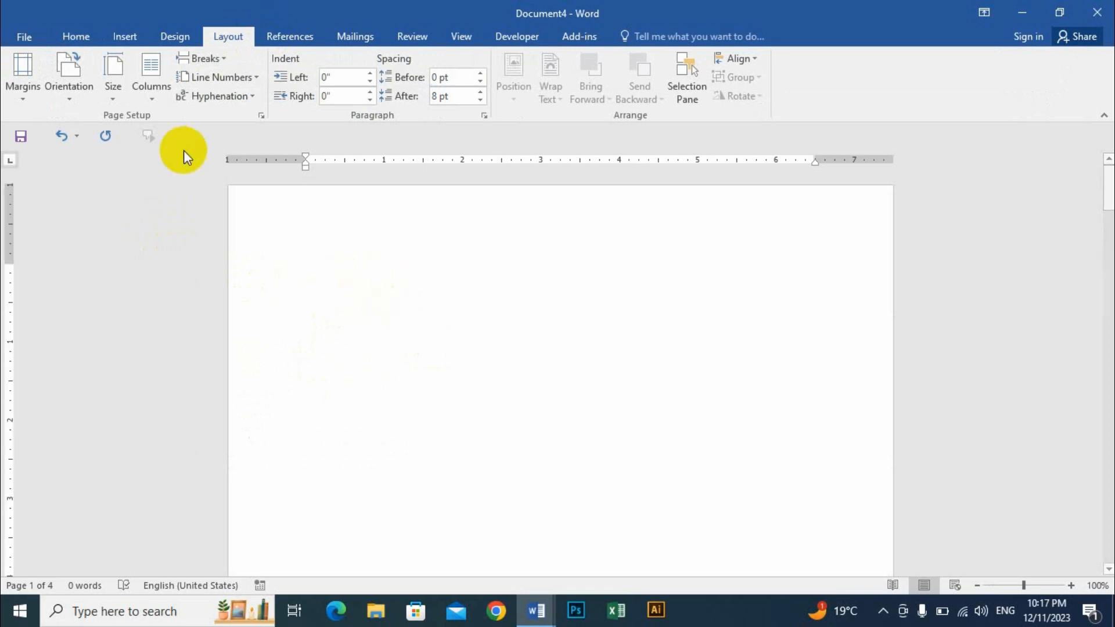
pyautogui.click(116, 93)
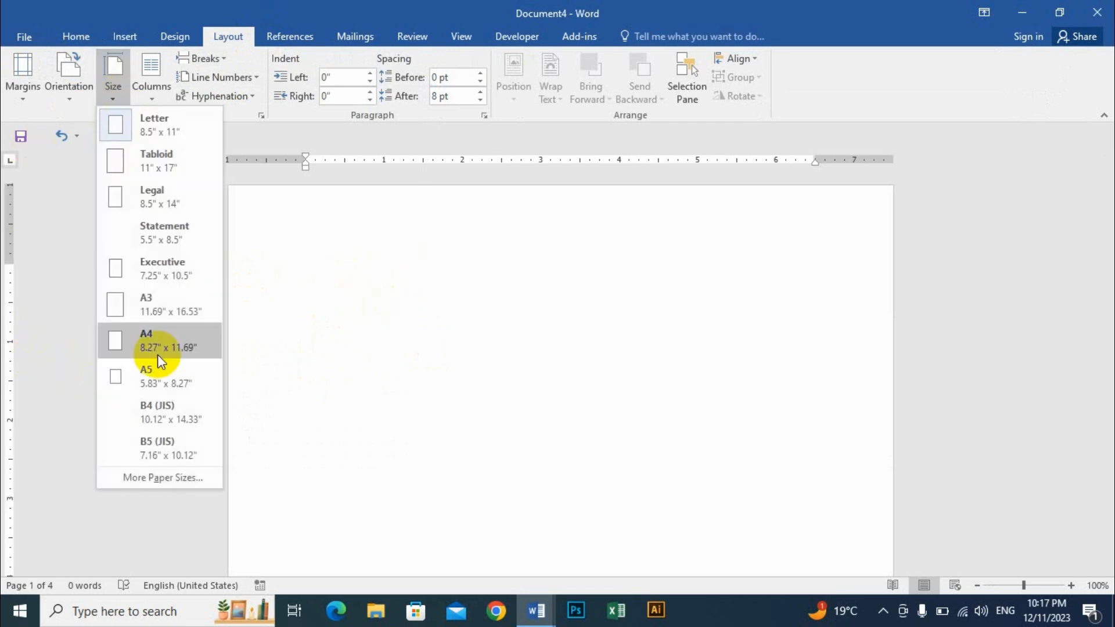
pyautogui.click(155, 194)
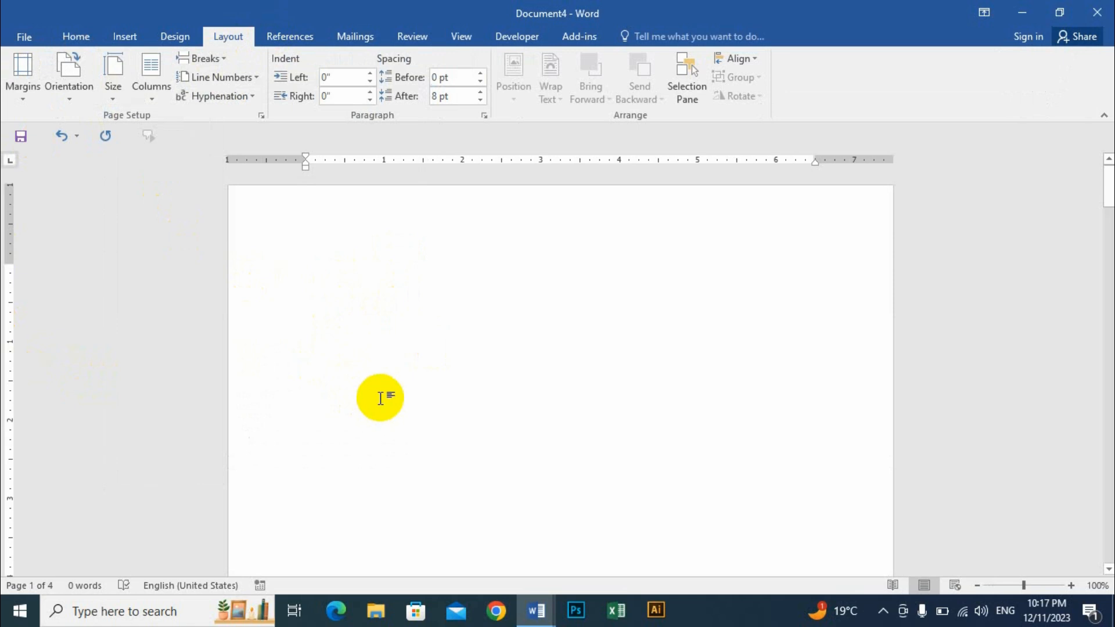
pyautogui.hotkey('ctrl', 'p')
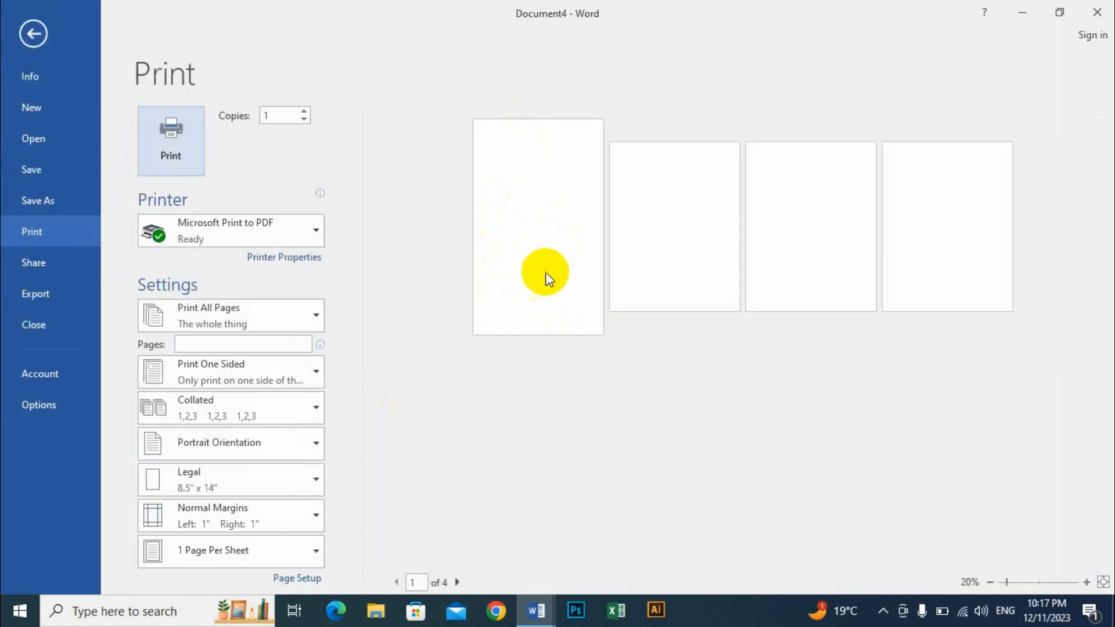
pyautogui.click(33, 33)
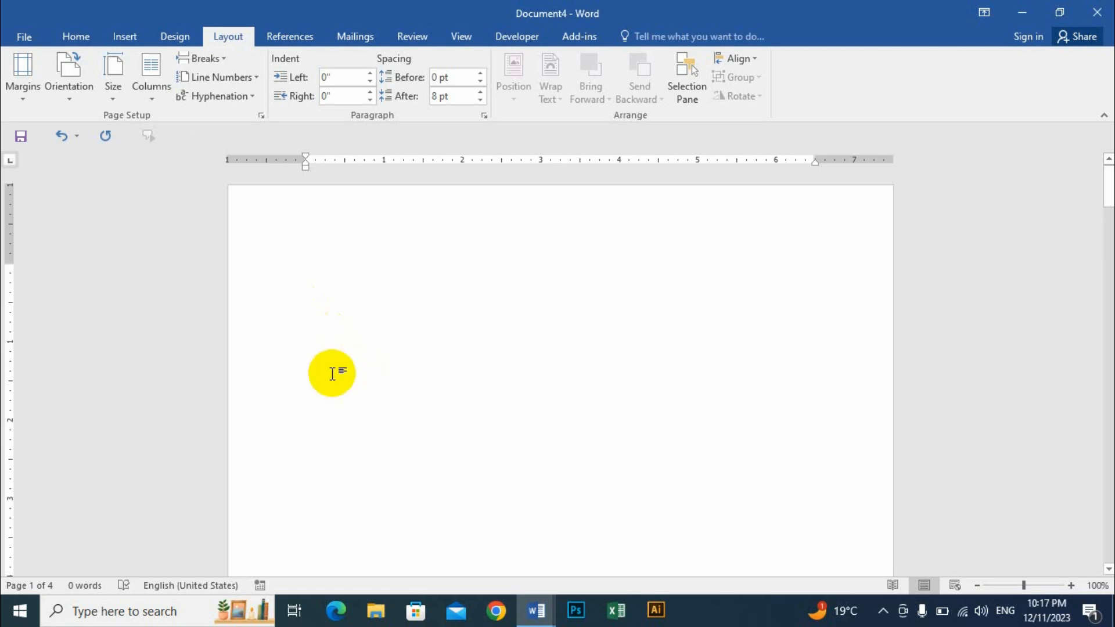
# Insert a Next Page section break on the second page.
pyautogui.scroll(-5, 348, 372)
pyautogui.scroll(-7, 371, 399)
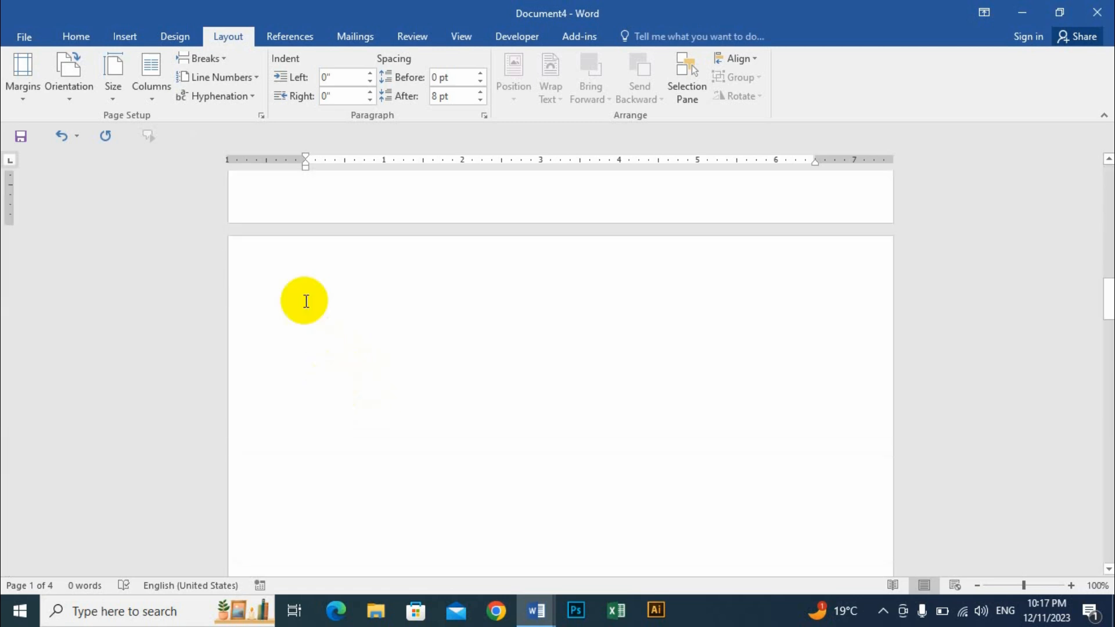
pyautogui.click(201, 60)
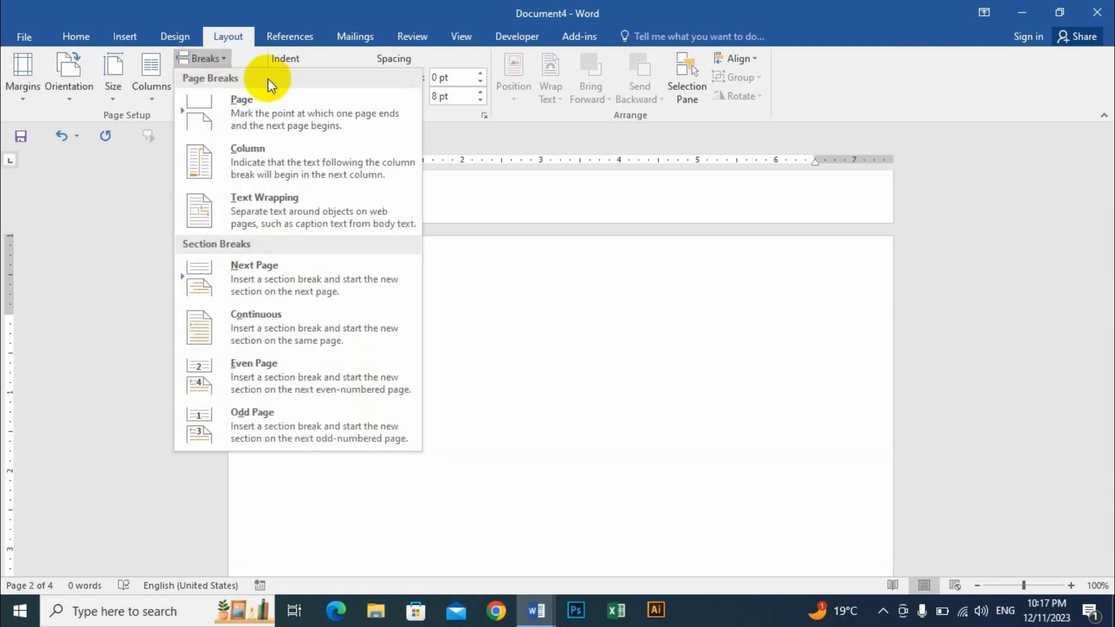
pyautogui.click(263, 294)
# Set the second page's paper size to A4 (8.27" x 11.69") and compare the pages in the print preview.
pyautogui.scroll(10, 332, 301)
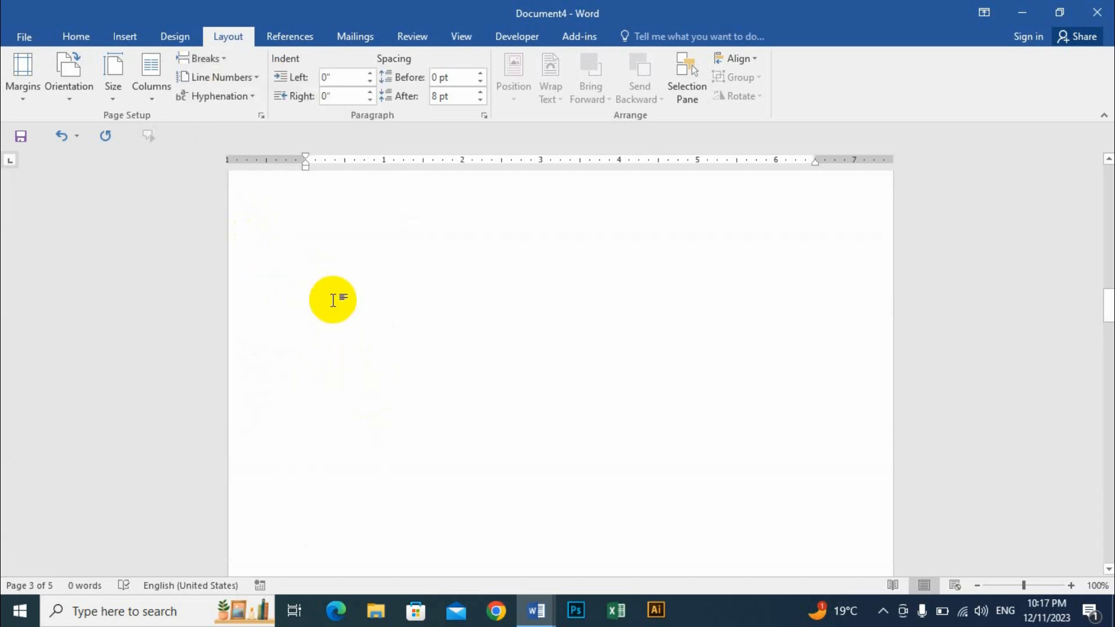
pyautogui.click(306, 431)
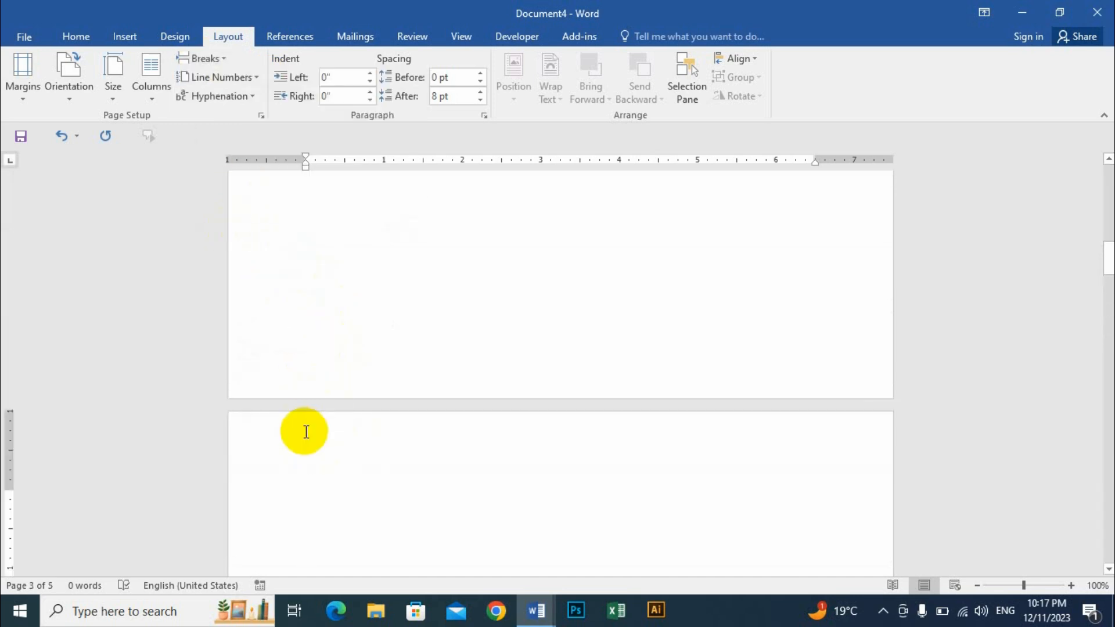
pyautogui.click(112, 92)
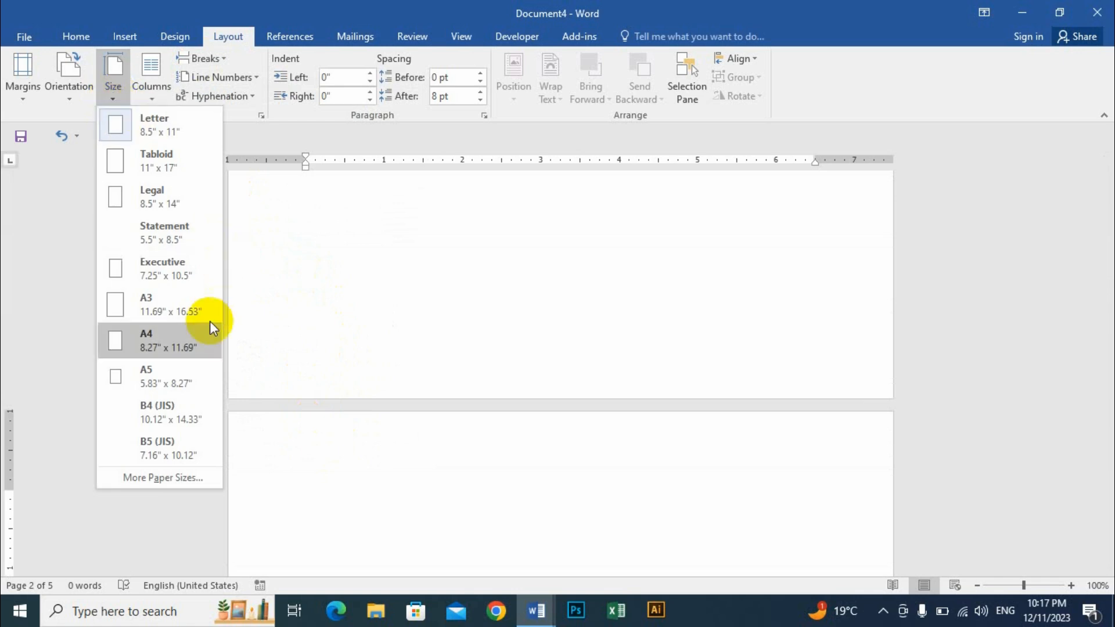
pyautogui.click(162, 342)
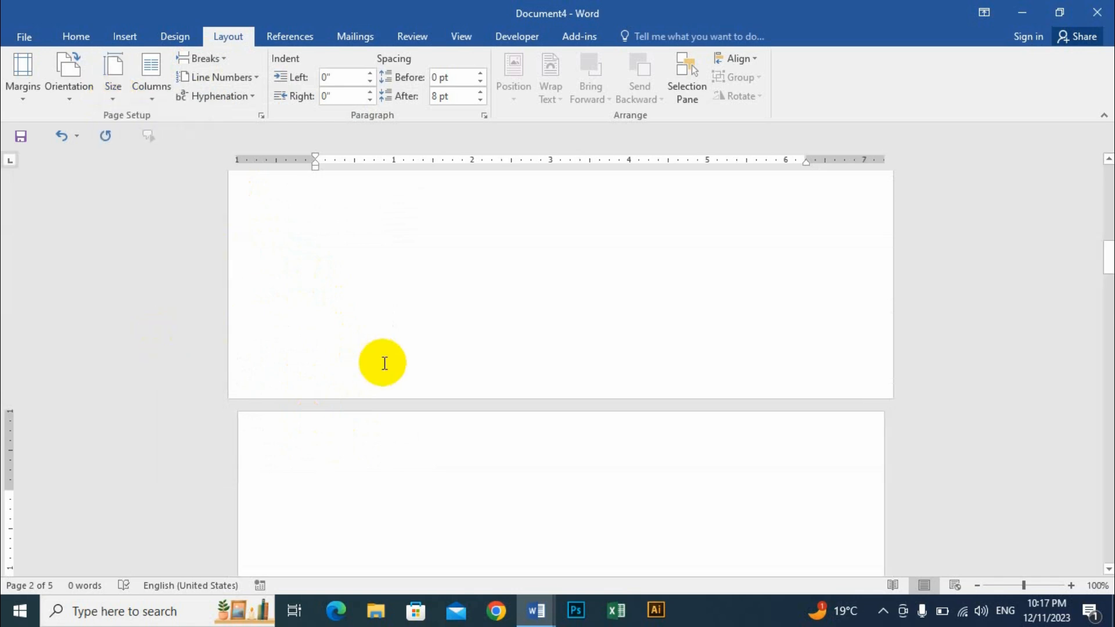
pyautogui.hotkey('ctrl', 'p')
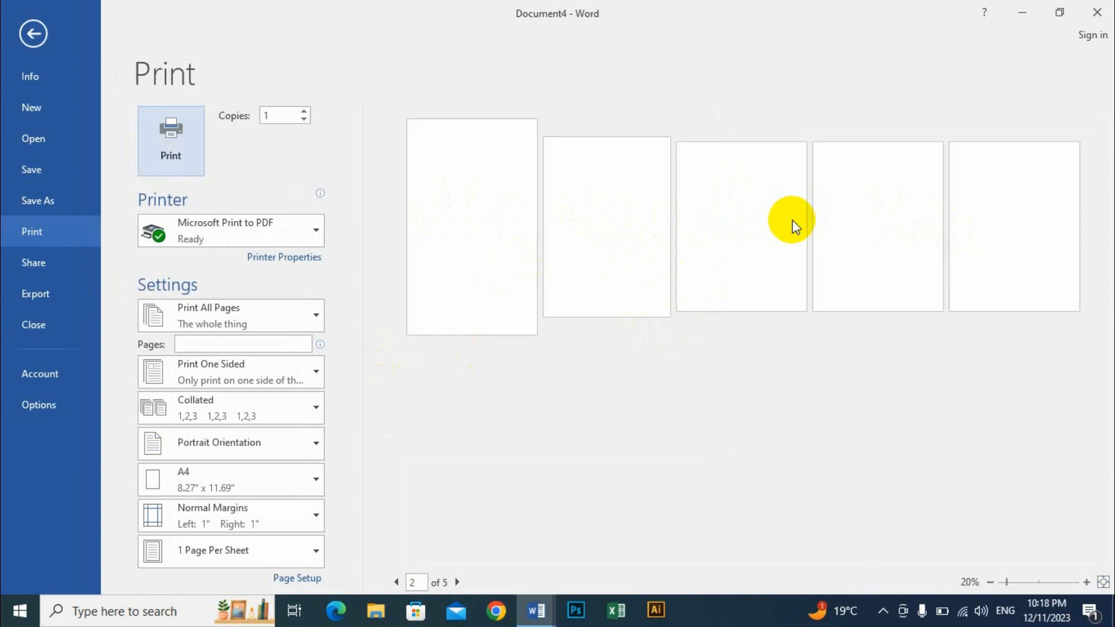
# Switch to the open document with the repeated "Intend work in a challenge" paragraphs and set its paper size to Legal (8.5" x 14").
pyautogui.click(747, 535)
pyautogui.moveTo(531, 612)
pyautogui.click(536, 531)
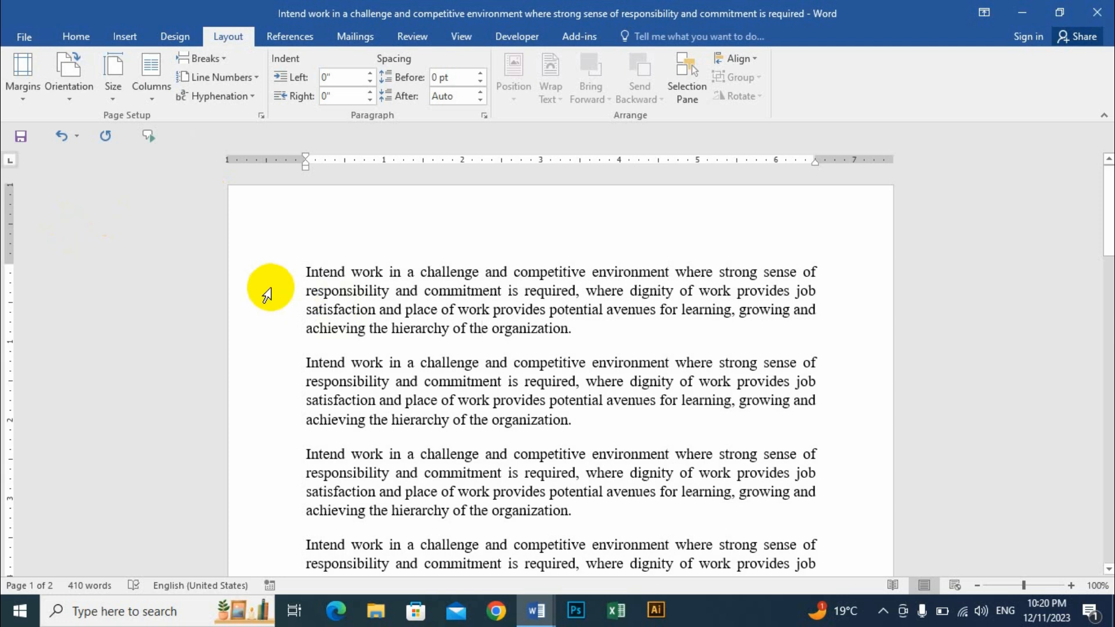
pyautogui.click(116, 93)
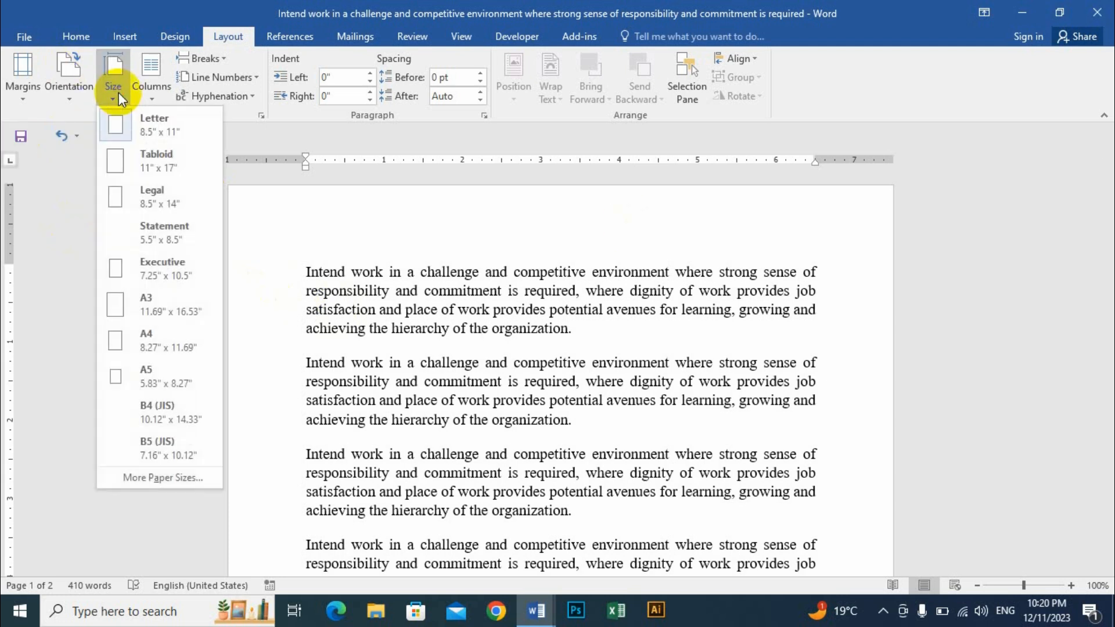
pyautogui.click(168, 195)
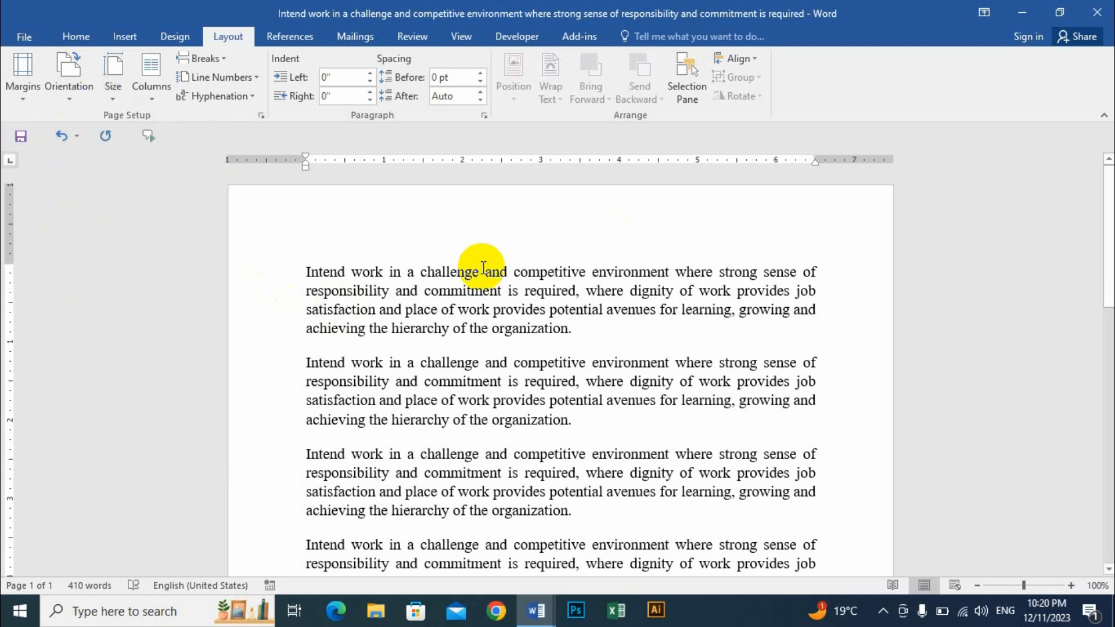
pyautogui.click(430, 288)
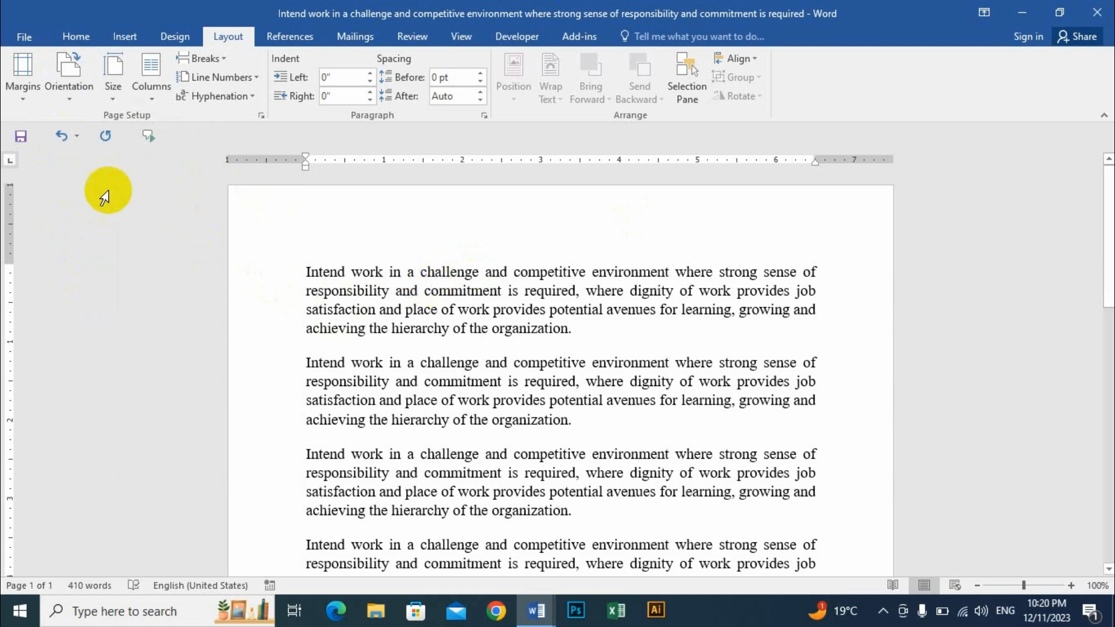
# Open the custom margin settings for the whole document and set the top margin to 4.5 inches.
pyautogui.click(19, 99)
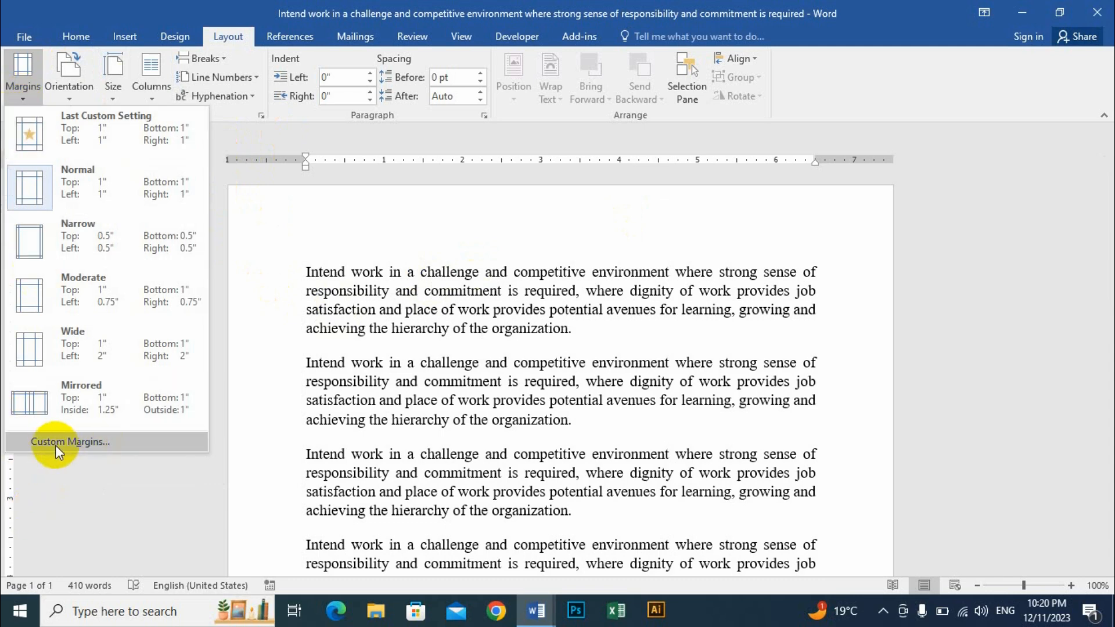
pyautogui.click(95, 442)
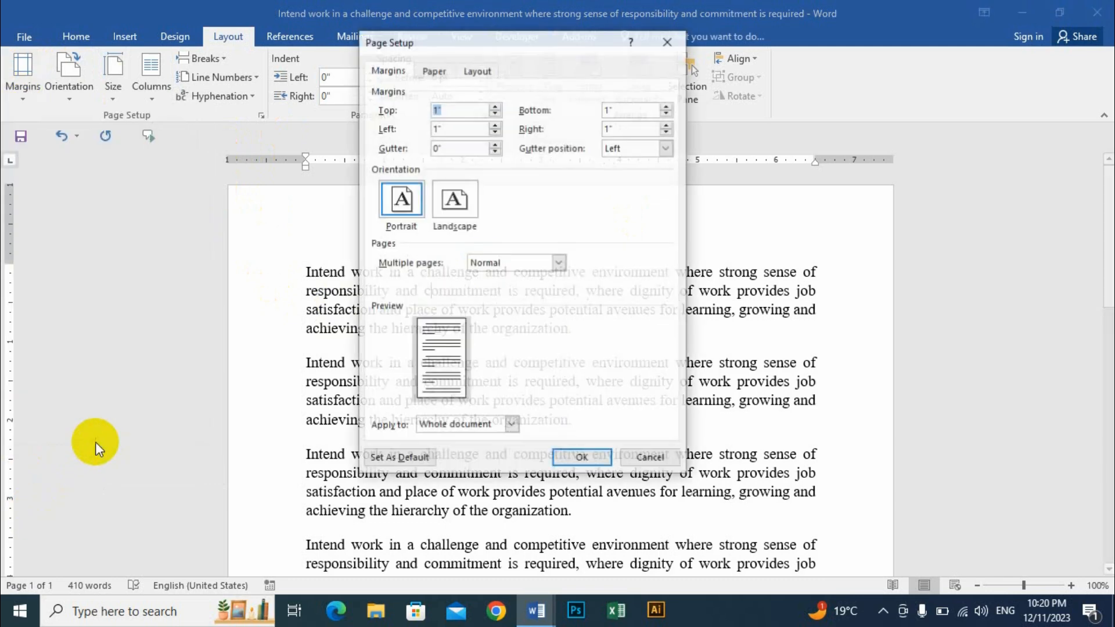
pyautogui.moveTo(493, 119); pyautogui.dragTo(577, 143)
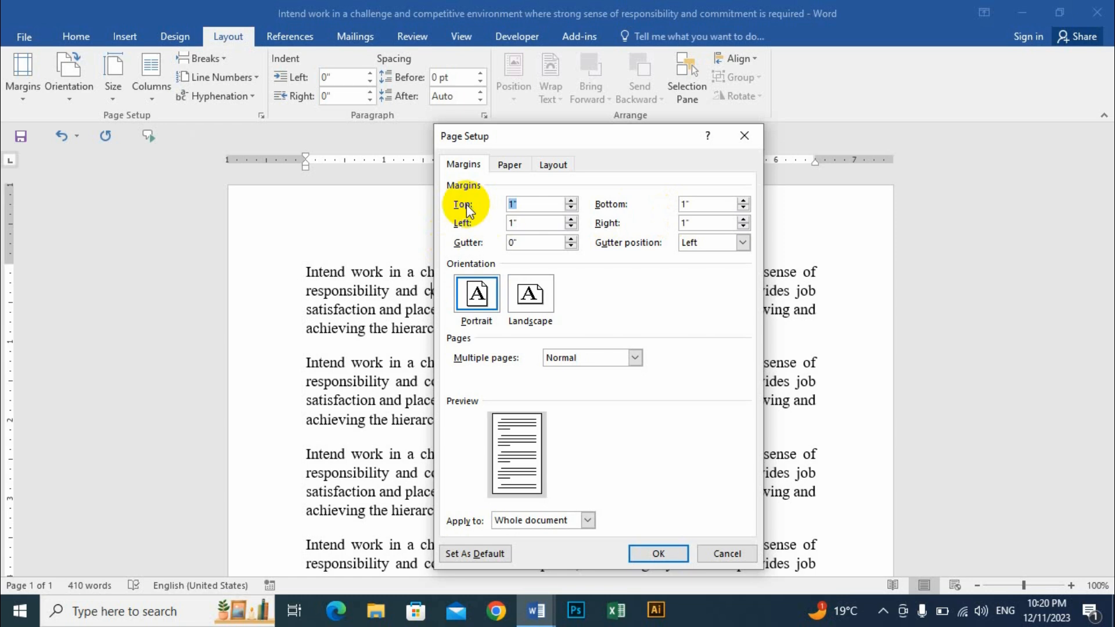
pyautogui.click(518, 133)
pyautogui.moveTo(518, 133); pyautogui.dragTo(660, 299)
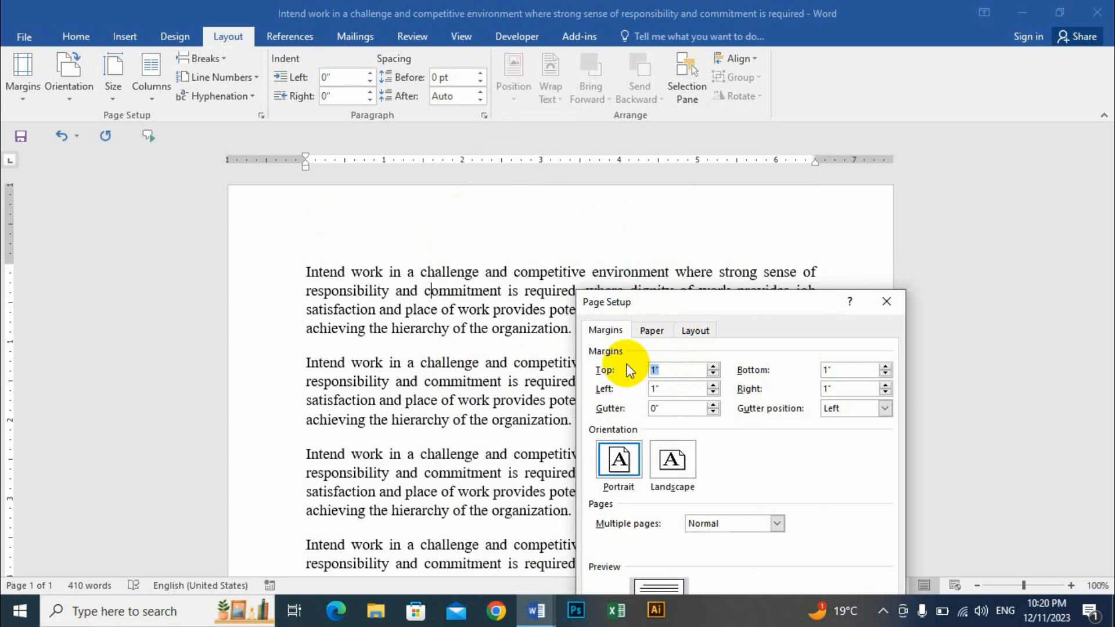
pyautogui.write('4.5')
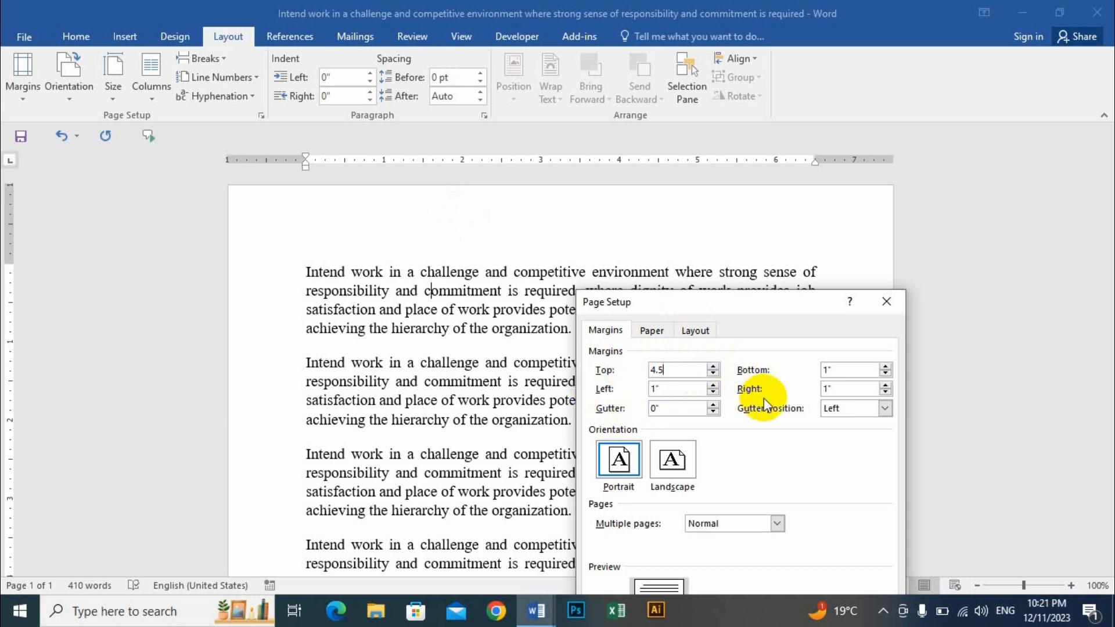
# Set the right margin to 0.5" and the left margin to 1.2".
pyautogui.click(885, 393)
pyautogui.click(885, 393)
pyautogui.click(885, 393)
pyautogui.click(885, 393)
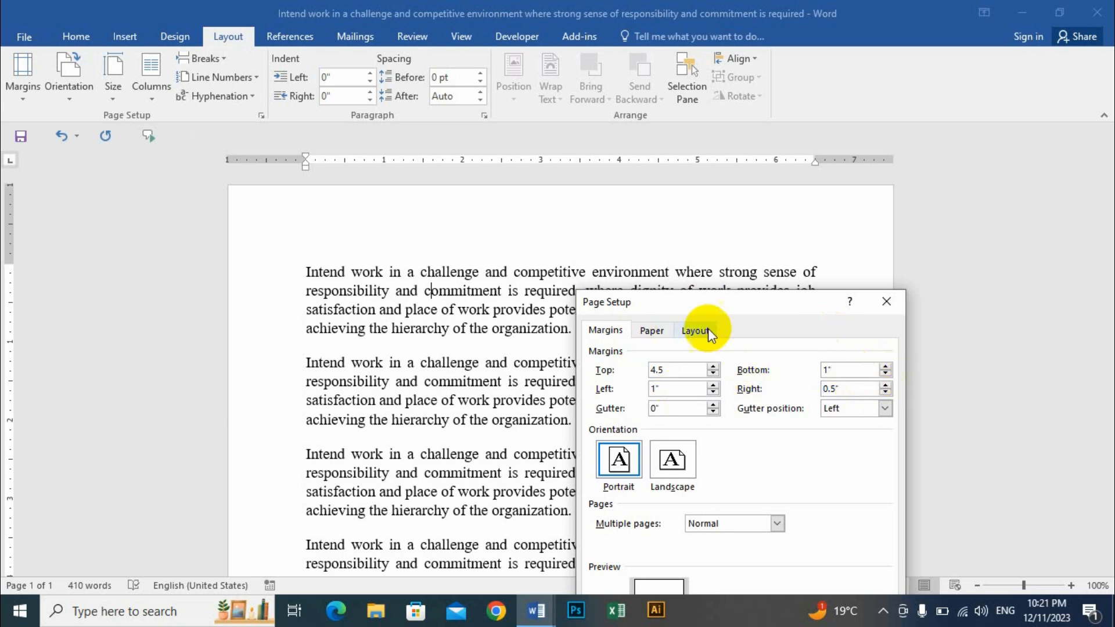
pyautogui.moveTo(696, 298); pyautogui.dragTo(687, 241)
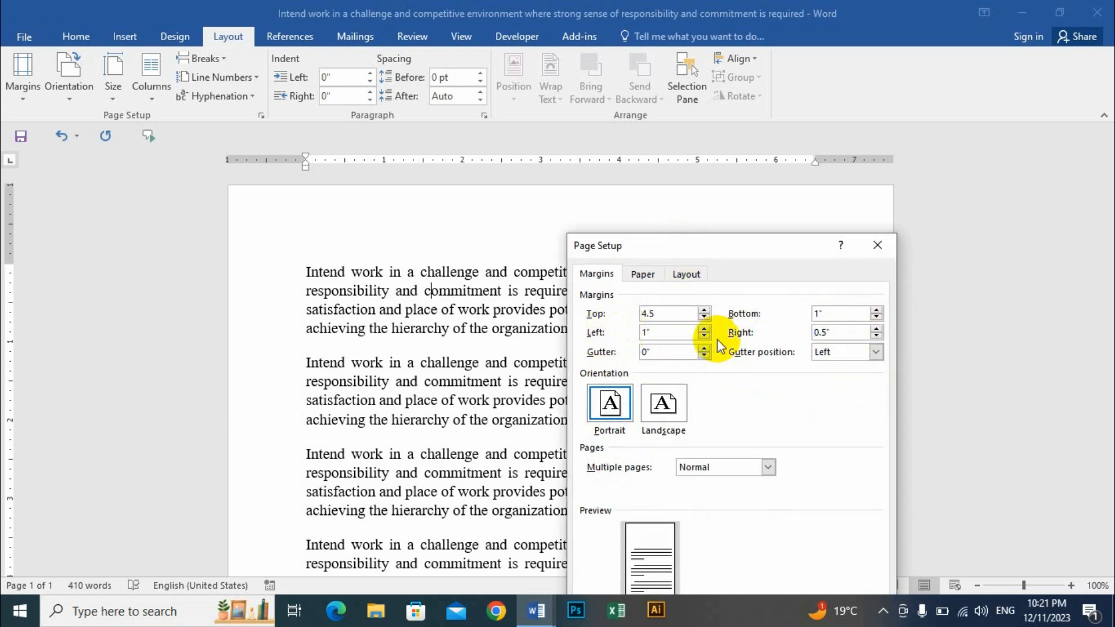
pyautogui.click(704, 329)
pyautogui.click(704, 329)
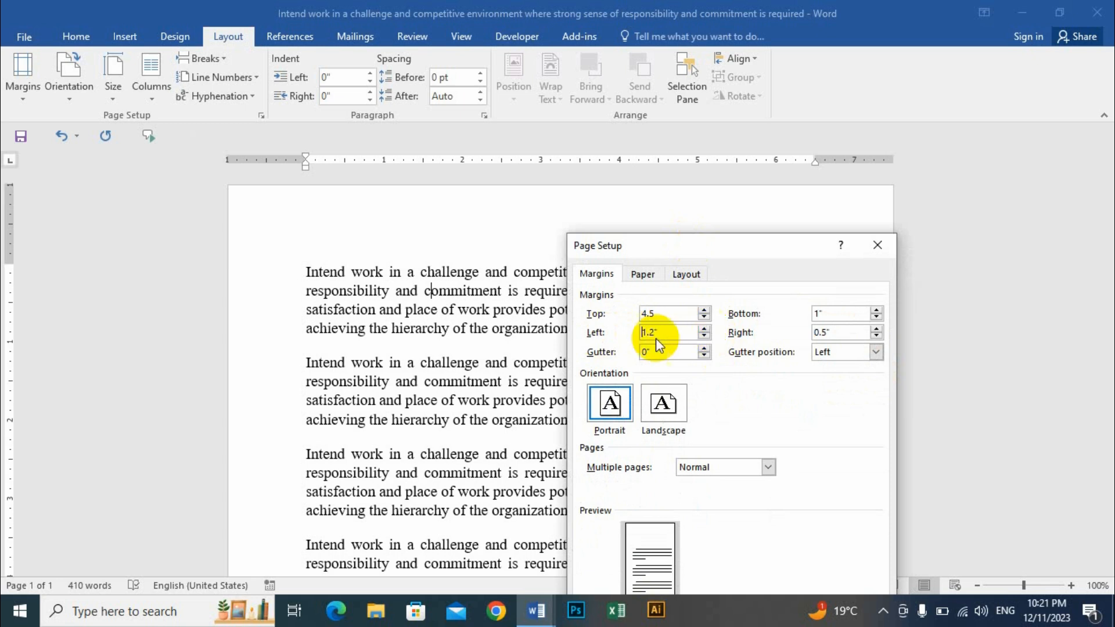
# Apply the custom margins to the document and check the pages in the print preview.
pyautogui.moveTo(717, 246); pyautogui.dragTo(676, 125)
pyautogui.click(743, 545)
pyautogui.scroll(-4, 611, 498)
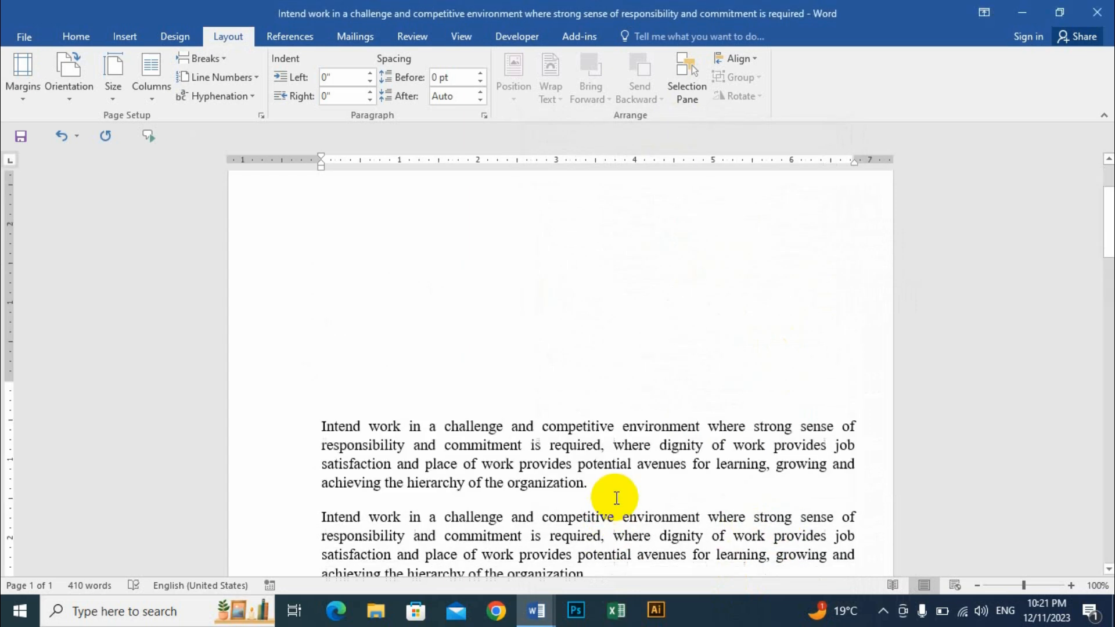
pyautogui.hotkey('ctrl', 'p')
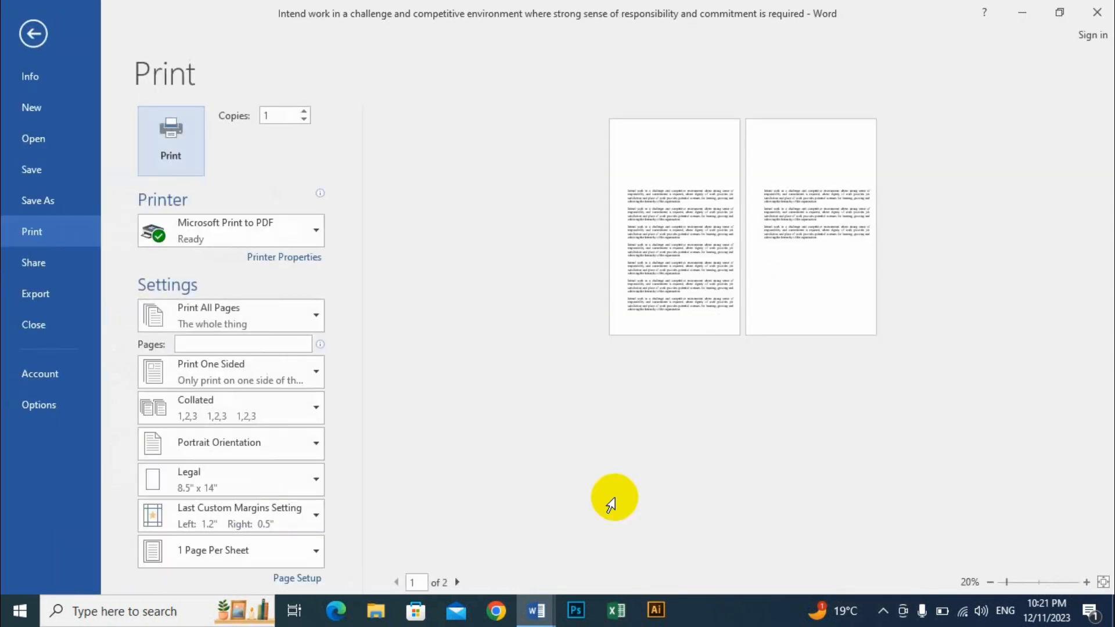